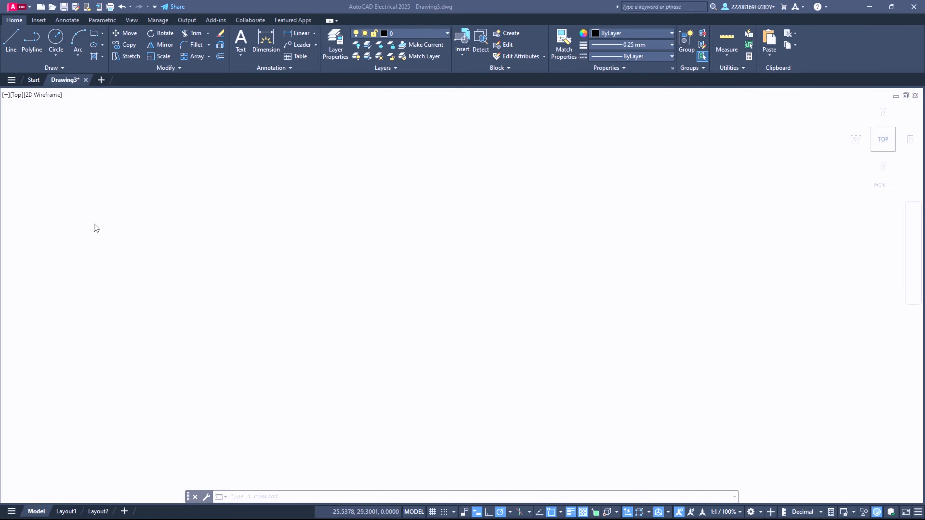
Step: Set the current lineweight to 0.30 mm and check it in the Lineweight Settings dialog, closing it without changes
{"action": "left_click", "coordinate": [271, 260]}
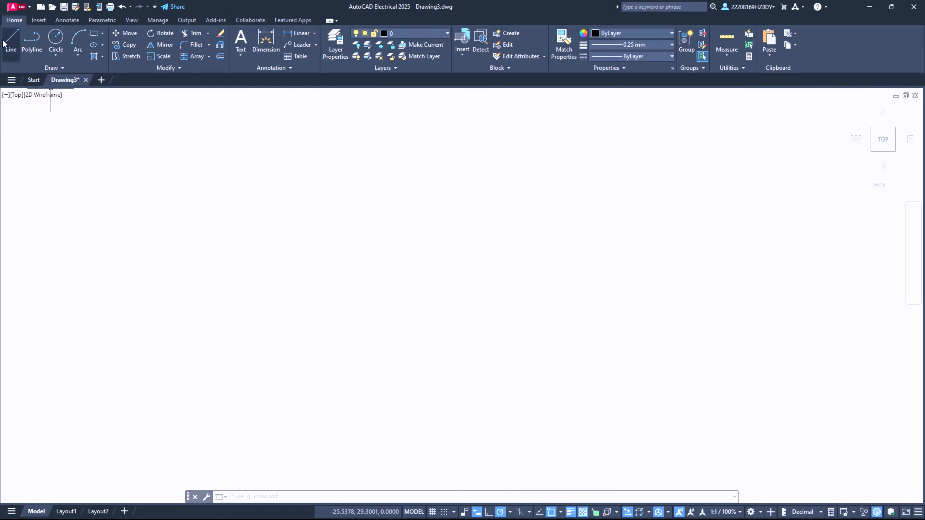
{"action": "left_click", "coordinate": [11, 41]}
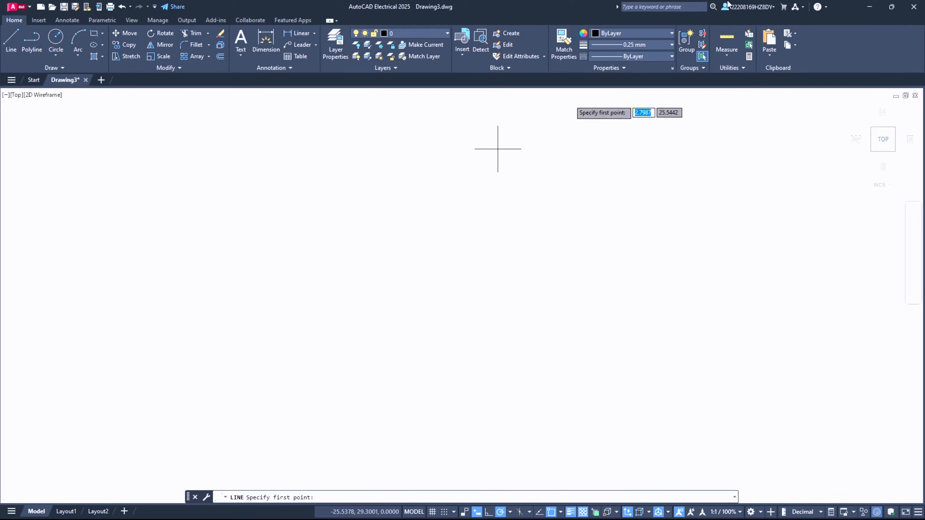
{"action": "left_click", "coordinate": [653, 43]}
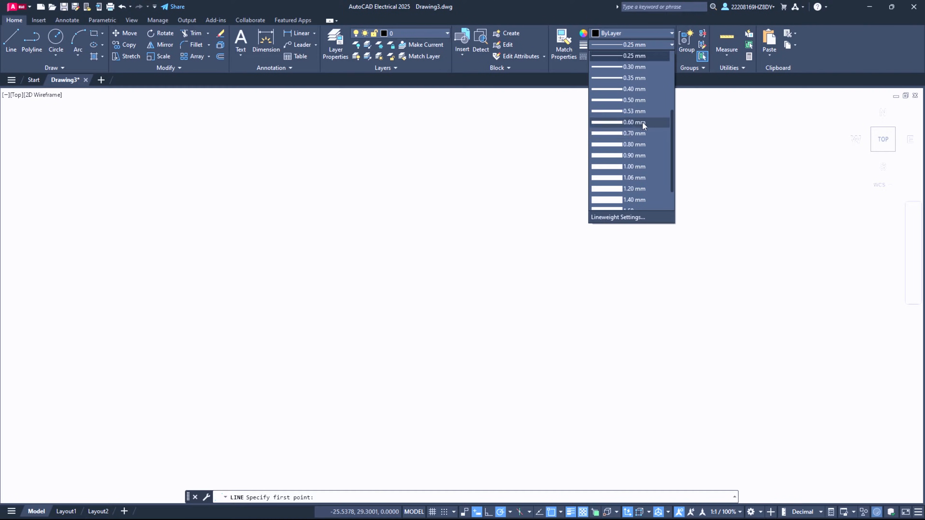
{"action": "left_click", "coordinate": [636, 66]}
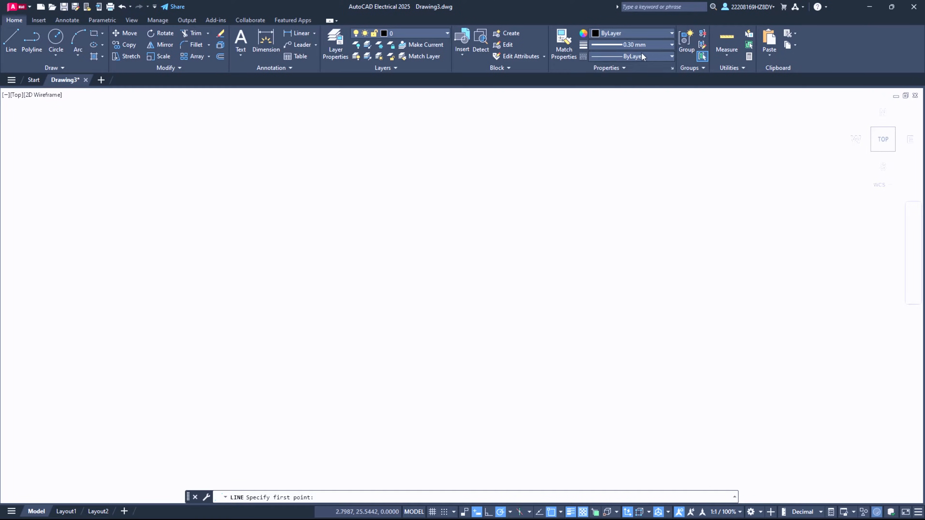
{"action": "left_click", "coordinate": [641, 45]}
{"action": "scroll", "coordinate": [620, 146], "scroll_direction": "down", "scroll_amount": 2}
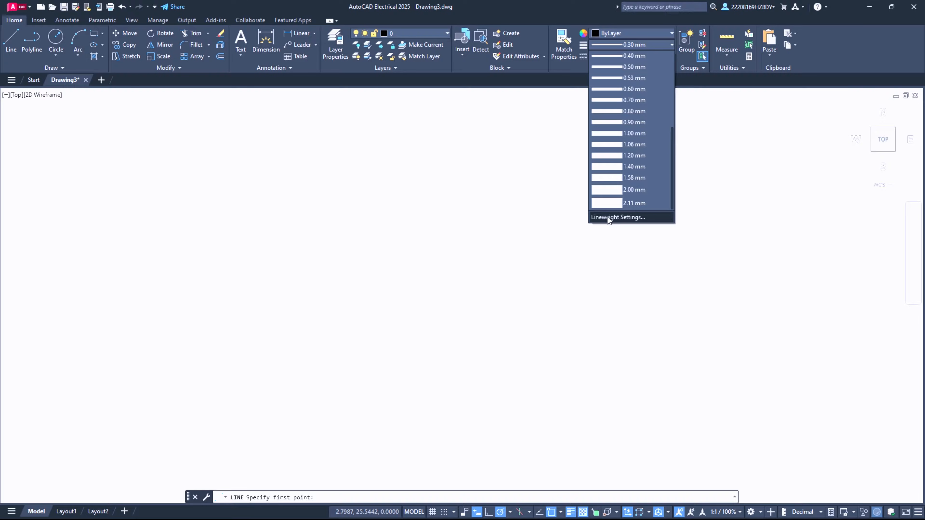
{"action": "left_click", "coordinate": [608, 217]}
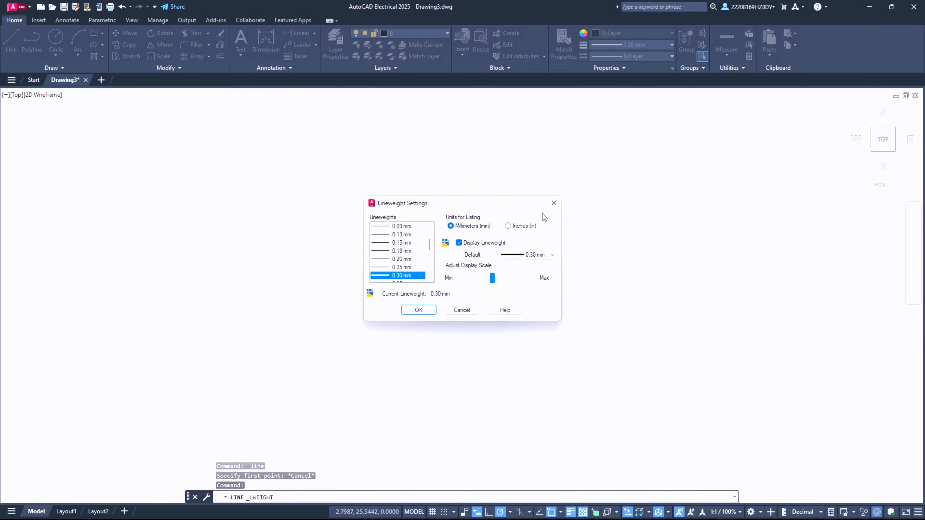
{"action": "left_click", "coordinate": [554, 204]}
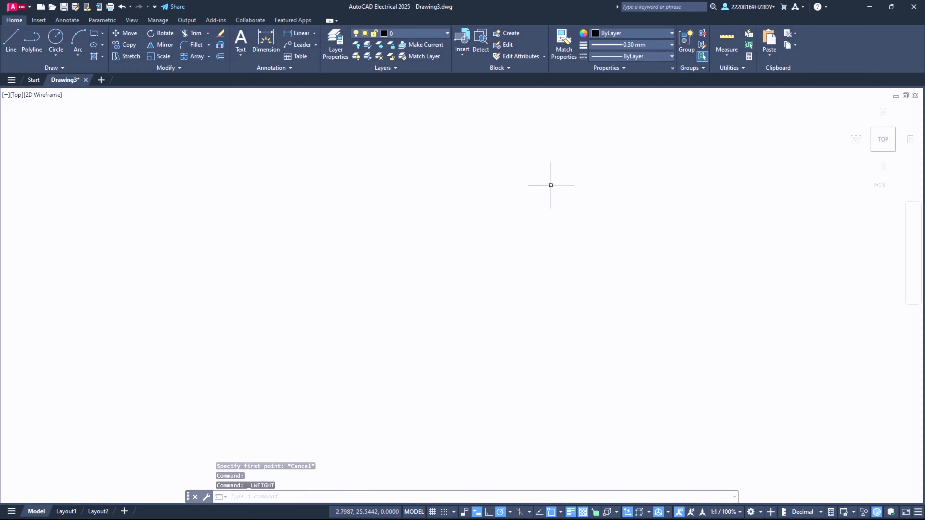
Step: Set the current colour to Green and draw a horizontal line about 26.7 units long across the middle of the drawing
{"action": "left_click", "coordinate": [625, 34]}
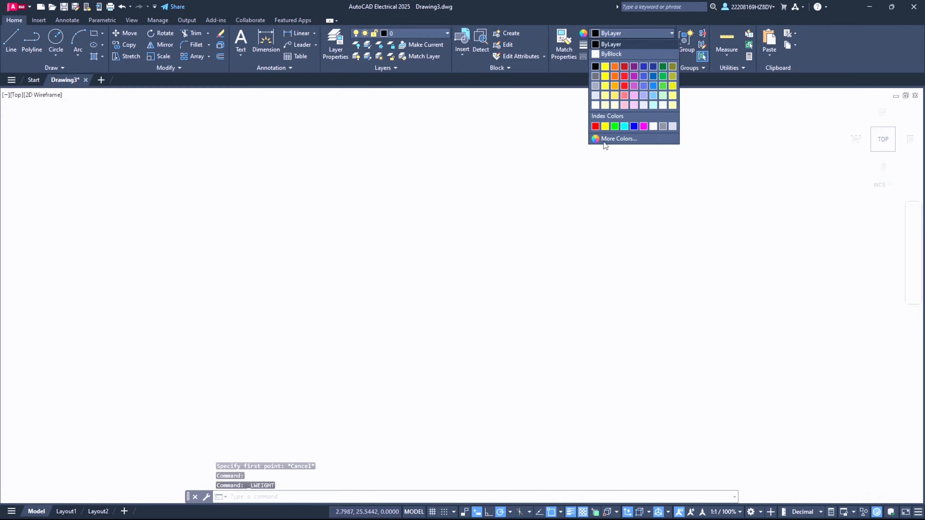
{"action": "left_click", "coordinate": [614, 126]}
{"action": "left_click", "coordinate": [162, 266]}
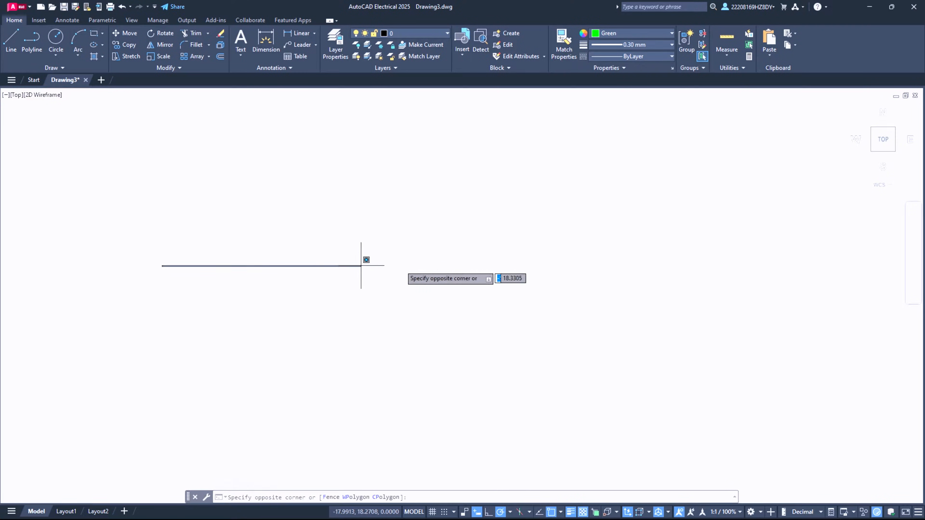
{"action": "left_click", "coordinate": [665, 266]}
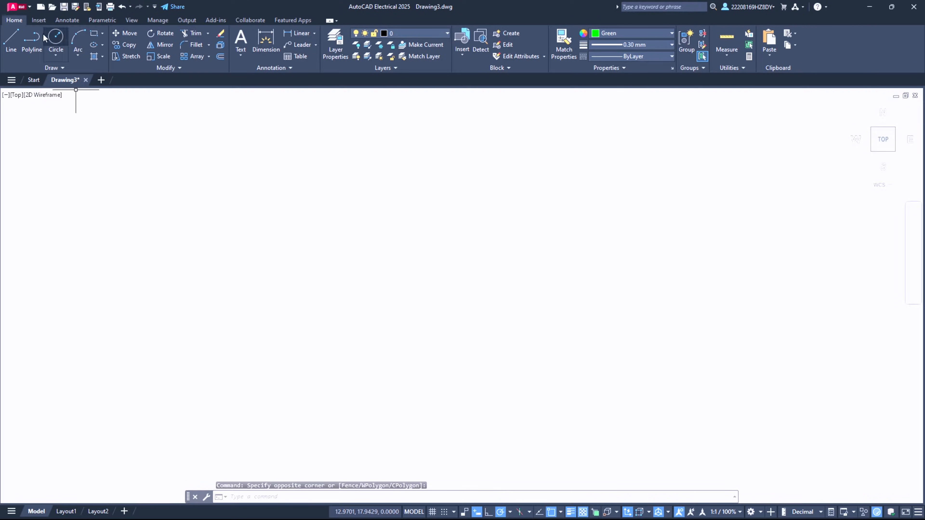
{"action": "left_click", "coordinate": [11, 40]}
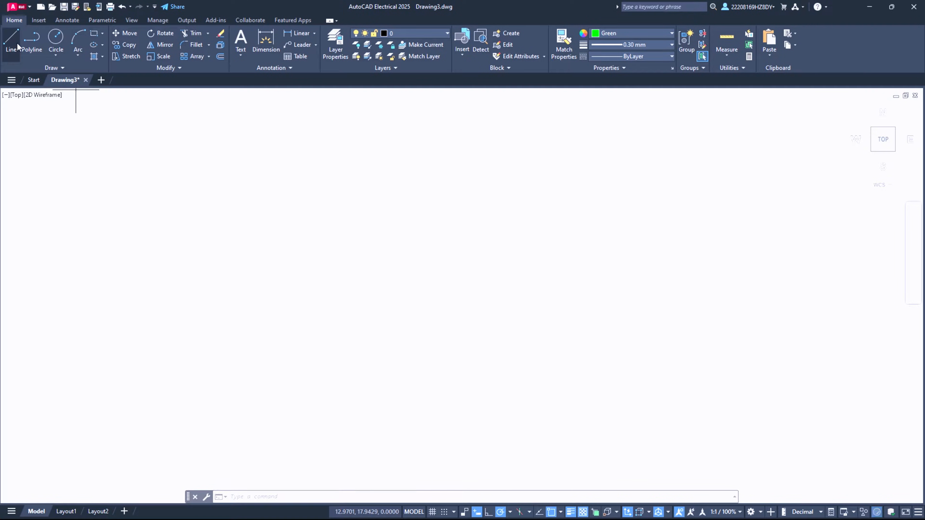
{"action": "left_click", "coordinate": [209, 293]}
{"action": "left_click", "coordinate": [641, 293]}
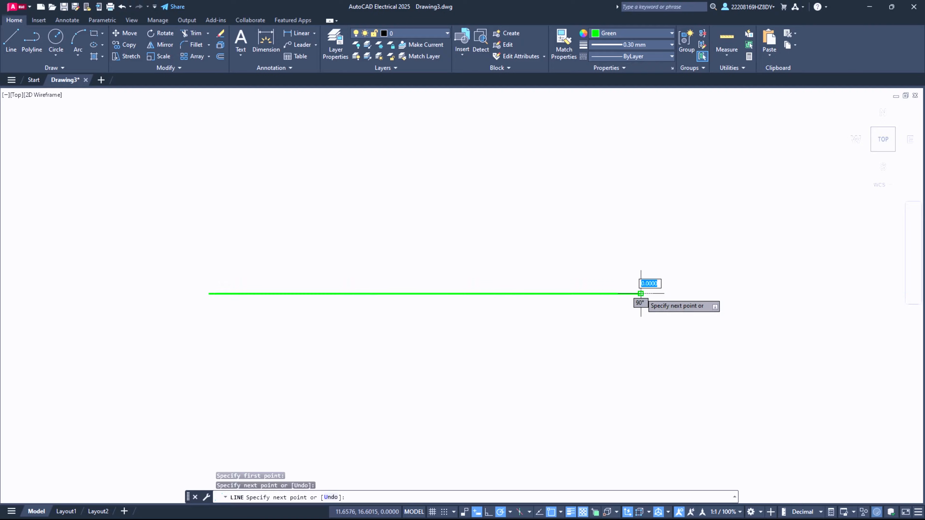
{"action": "key", "text": "Return"}
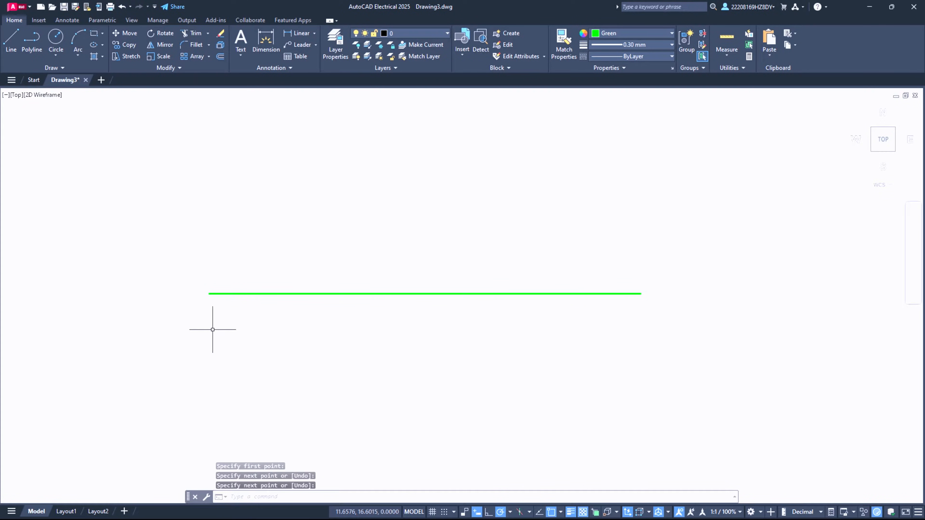
{"action": "left_click", "coordinate": [210, 317]}
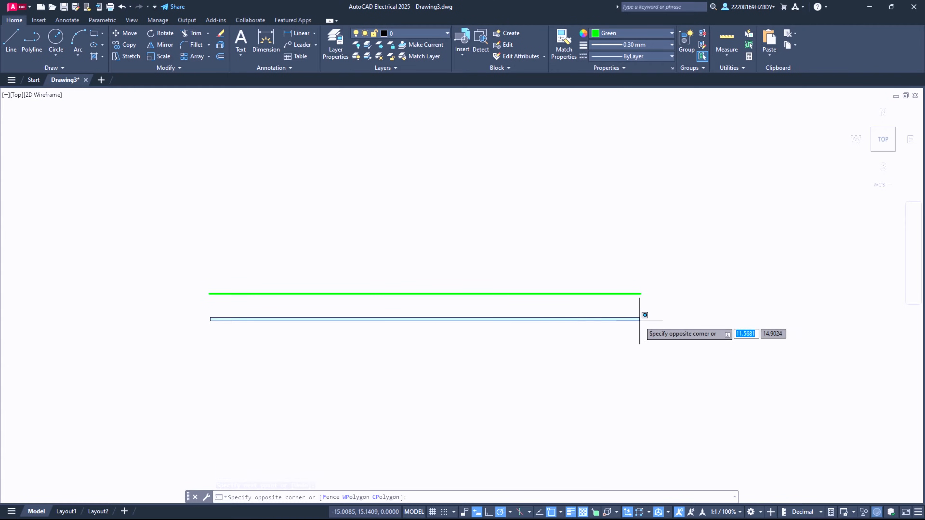
{"action": "key", "text": "Return"}
{"action": "key", "text": "Return"}
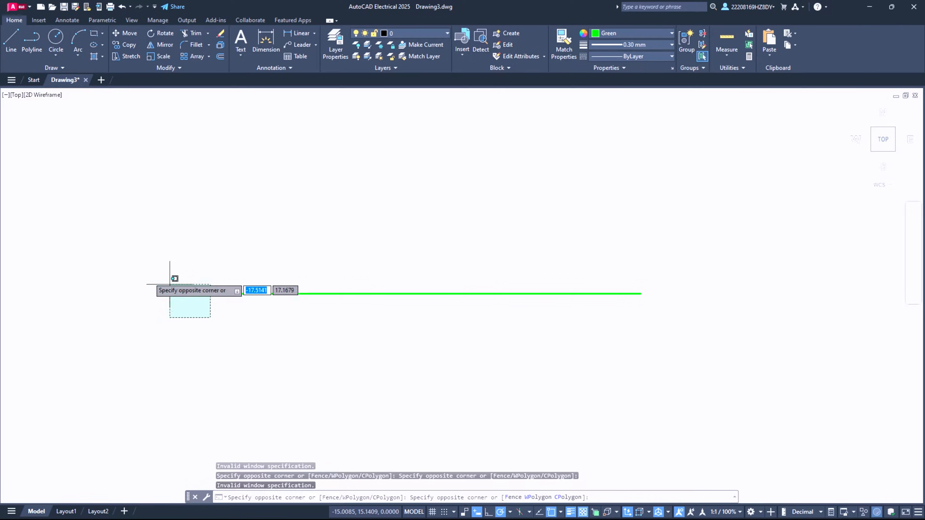
Step: Draw a second green horizontal line just below the first, from about (-15.10, 15.20) to (11.60, 15.20)
{"action": "left_click", "coordinate": [2, 40]}
{"action": "left_click", "coordinate": [209, 316]}
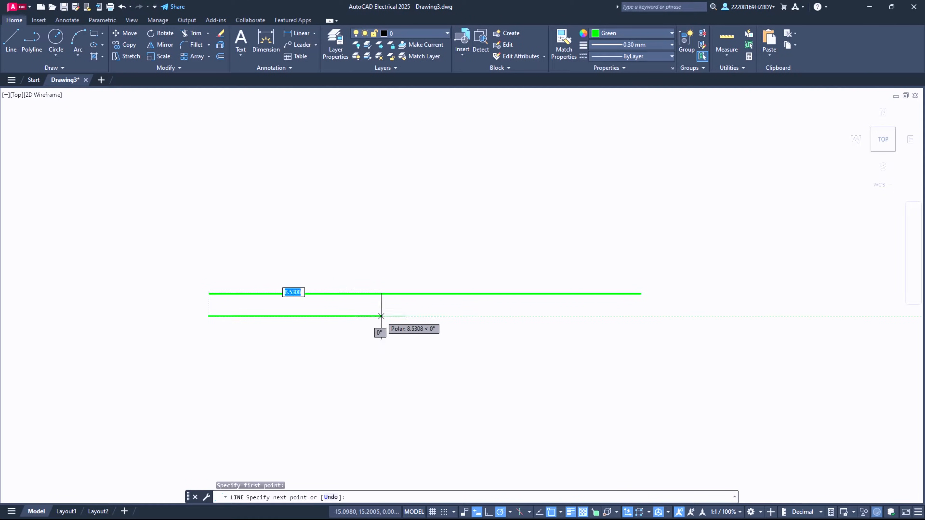
{"action": "left_click", "coordinate": [639, 316]}
{"action": "key", "text": "Return"}
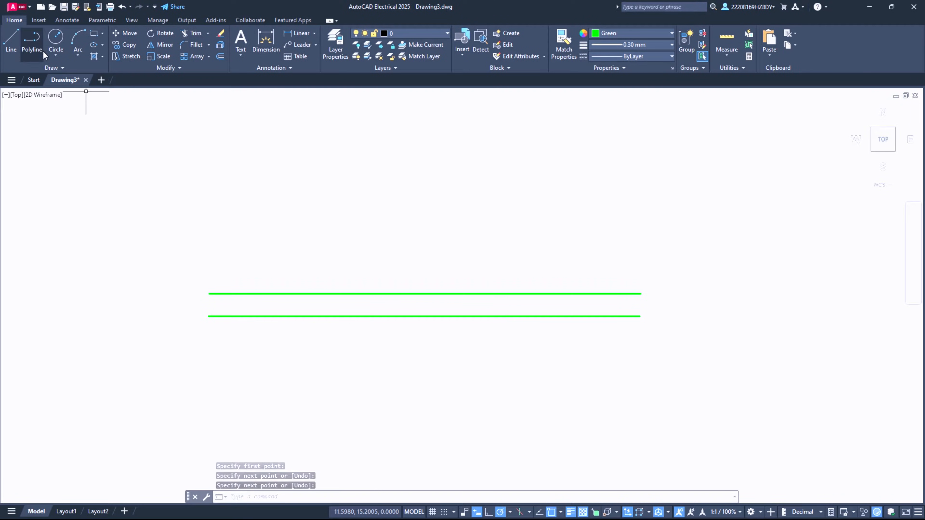
Step: Draw a circle of about 1.28 units radius above the left part of the green lines, centred near (-11.64, 27.39)
{"action": "left_click", "coordinate": [56, 40]}
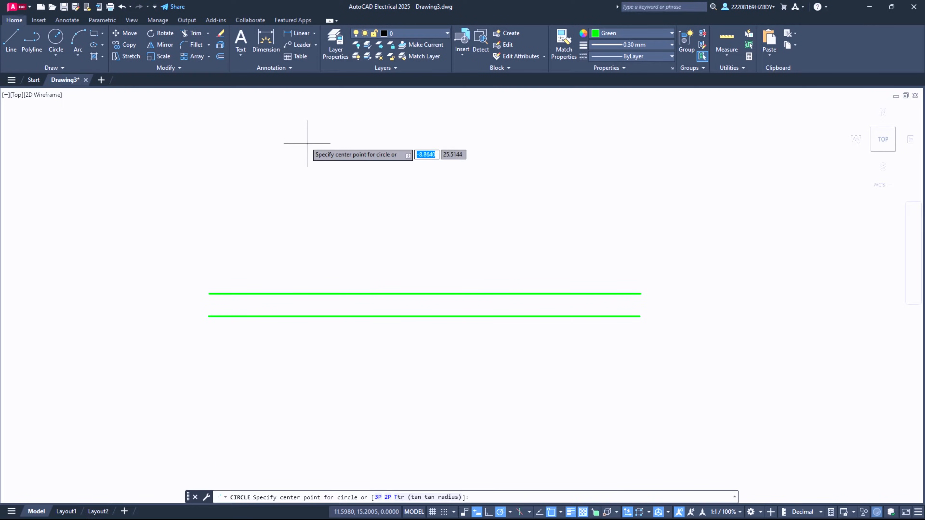
{"action": "left_click", "coordinate": [264, 120]}
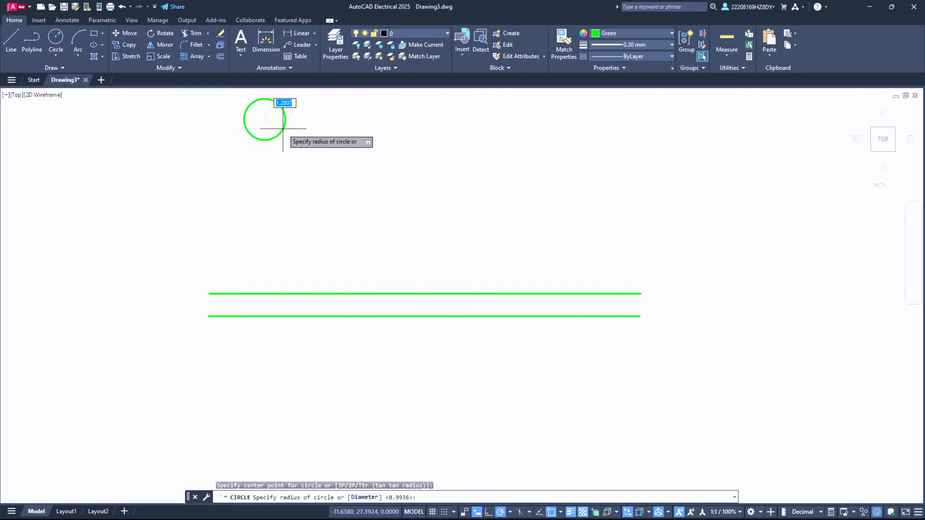
{"action": "left_click", "coordinate": [282, 131]}
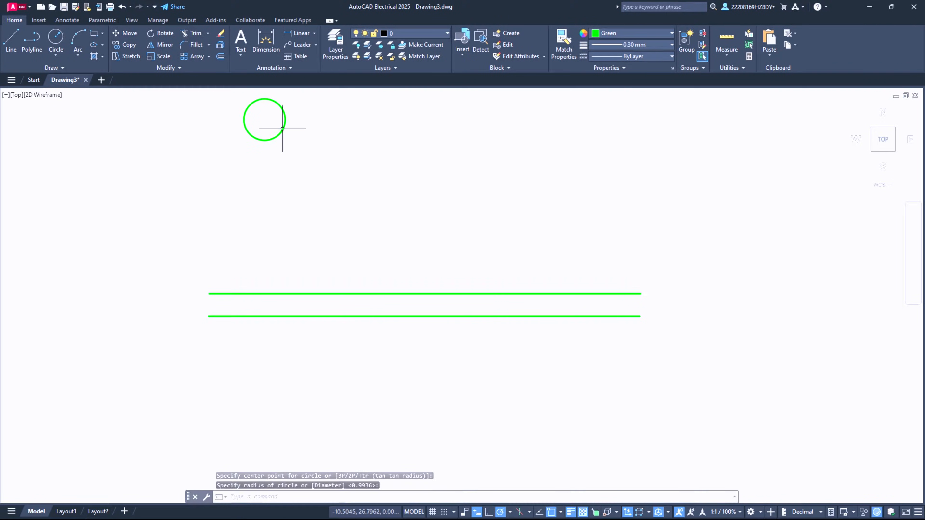
Step: Set the current colour to black (0,0,0) and give the circle that colour with a 0.25 mm lineweight
{"action": "left_click", "coordinate": [652, 34]}
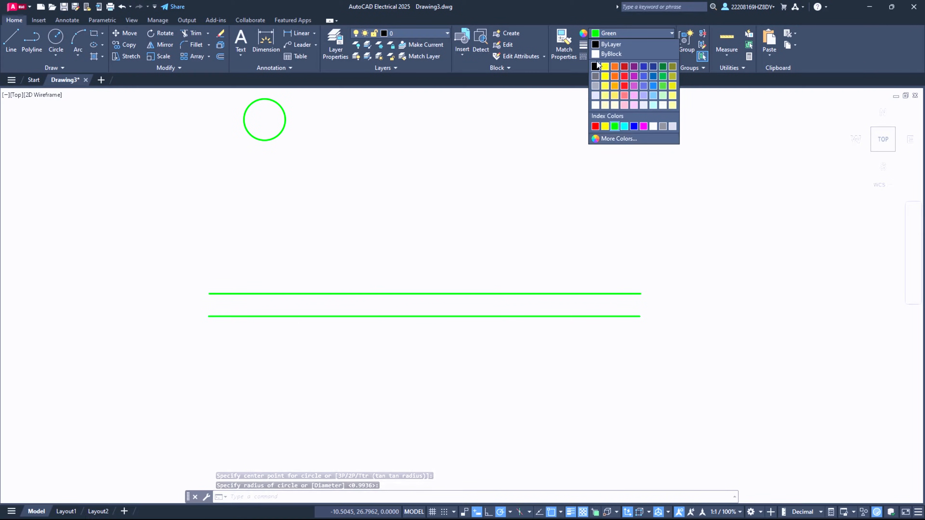
{"action": "left_click", "coordinate": [596, 66]}
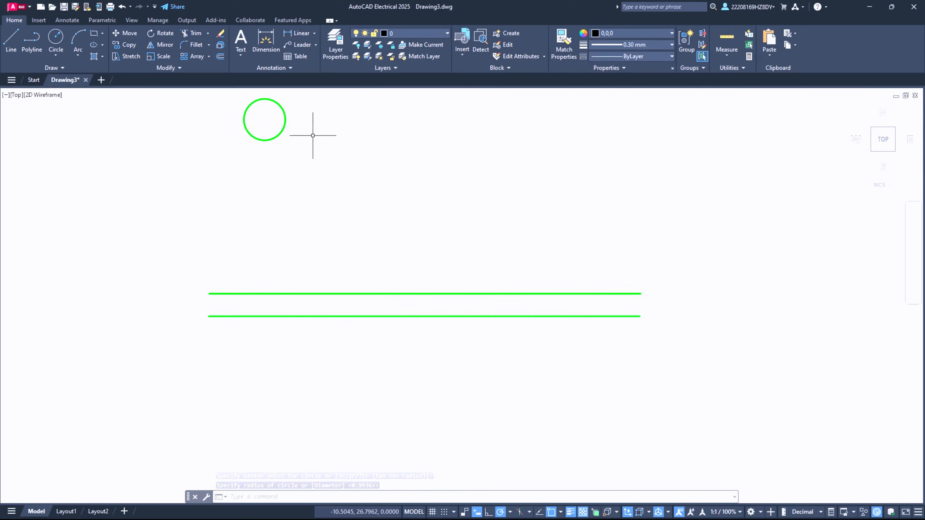
{"action": "left_click", "coordinate": [263, 139]}
{"action": "left_click", "coordinate": [611, 33]}
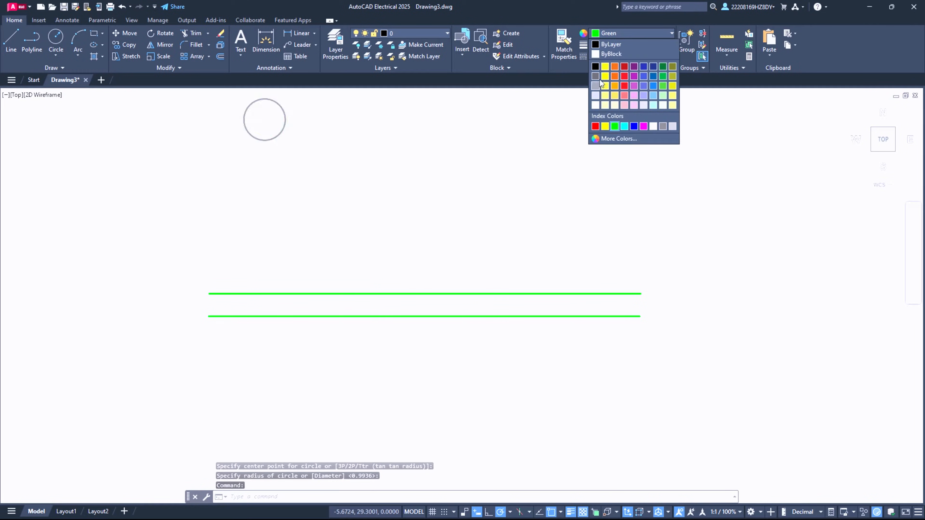
{"action": "left_click", "coordinate": [596, 67]}
{"action": "left_click", "coordinate": [639, 43]}
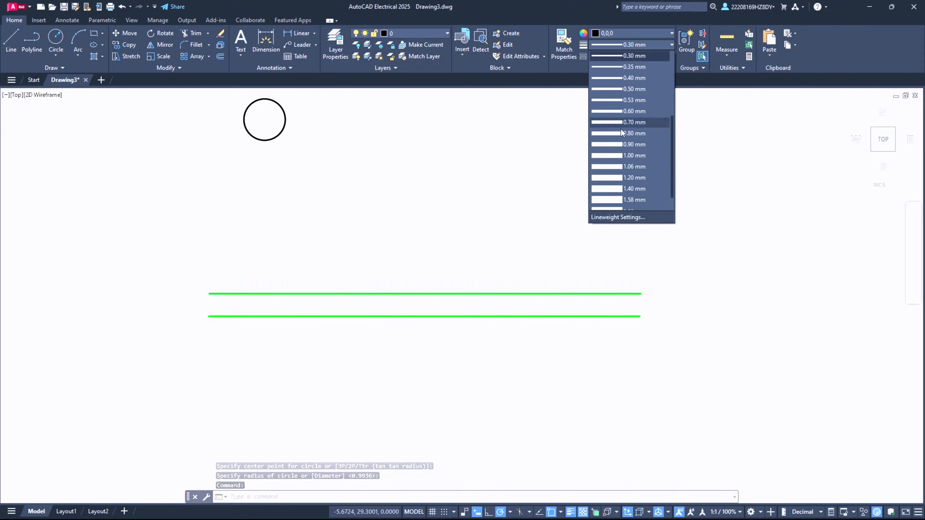
{"action": "scroll", "coordinate": [630, 69], "scroll_direction": "up", "scroll_amount": 4}
{"action": "left_click", "coordinate": [616, 167]}
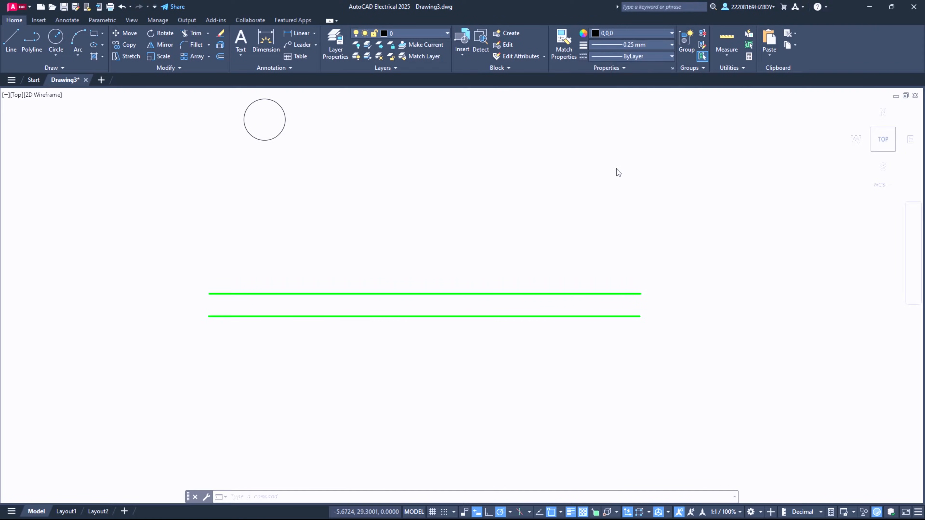
{"action": "left_click", "coordinate": [283, 224]}
{"action": "left_click", "coordinate": [367, 174]}
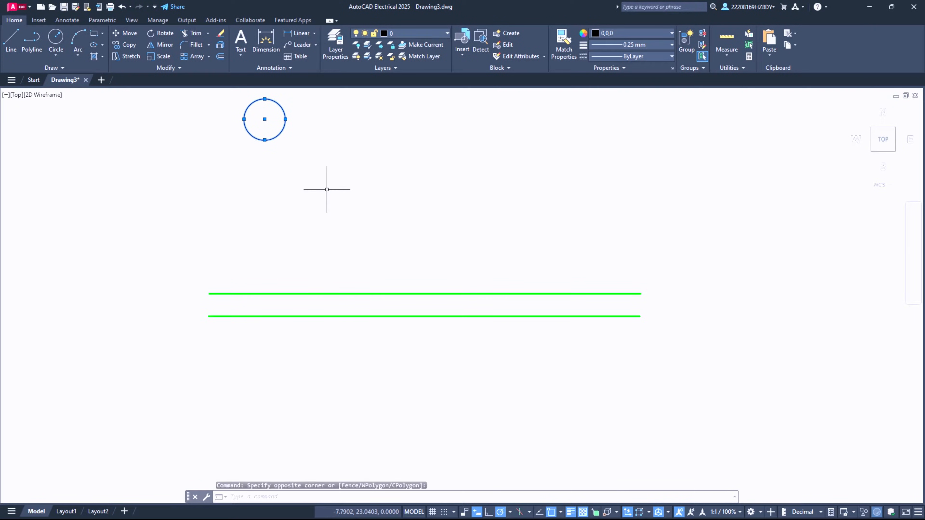
{"action": "key", "text": "Escape"}
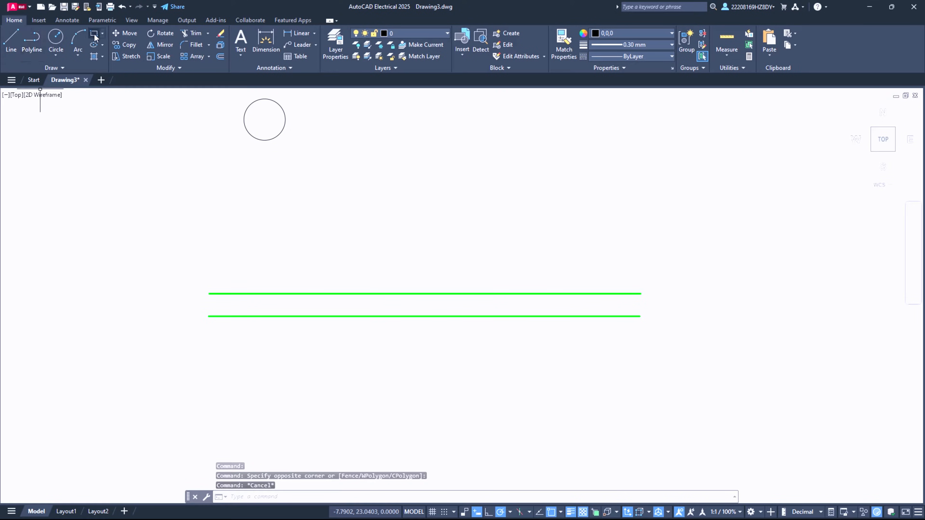
Step: Draw a small black rectangle with 0.25 mm lineweight below the circle and move it into place under the circle
{"action": "left_click", "coordinate": [94, 35]}
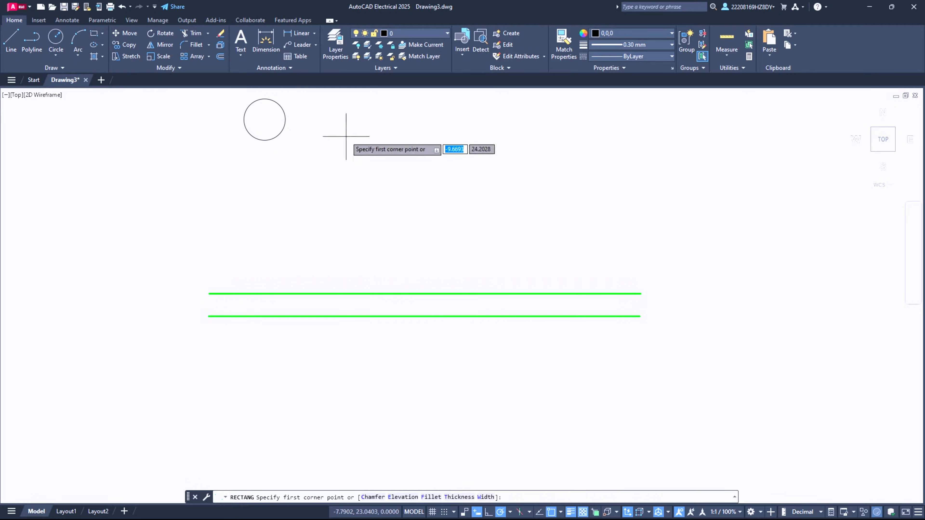
{"action": "left_click", "coordinate": [650, 46]}
{"action": "left_click", "coordinate": [634, 150]}
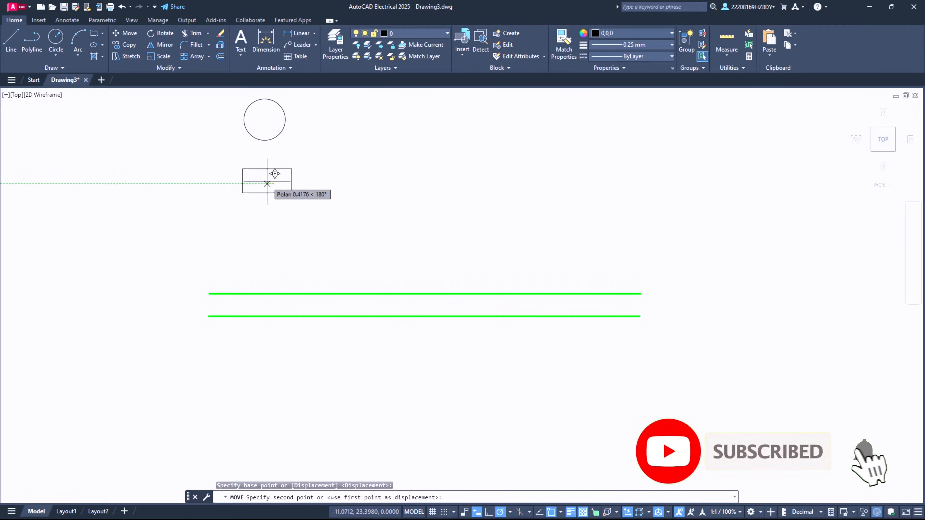
{"action": "left_click", "coordinate": [267, 185]}
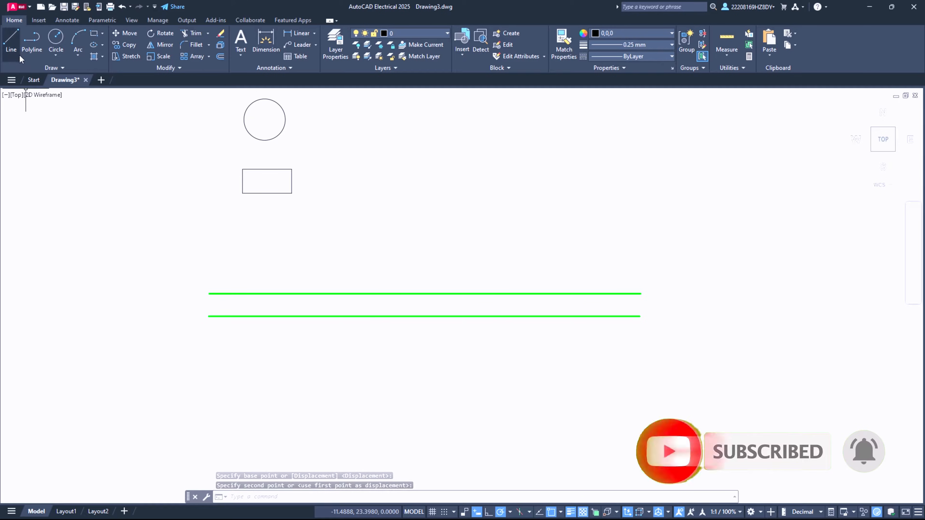
Step: Start the Line command and turn on the Geometric Center and Quadrant object snaps
{"action": "left_click", "coordinate": [11, 38]}
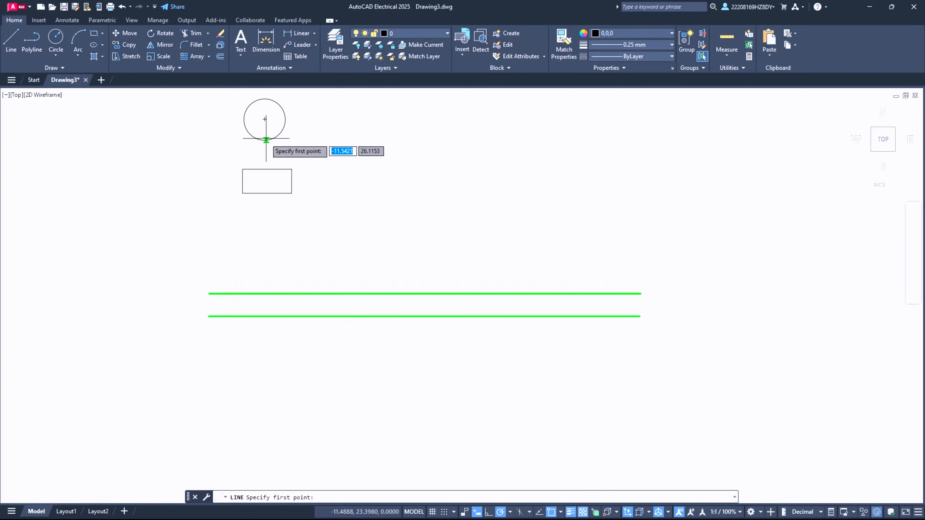
{"action": "left_click", "coordinate": [561, 512]}
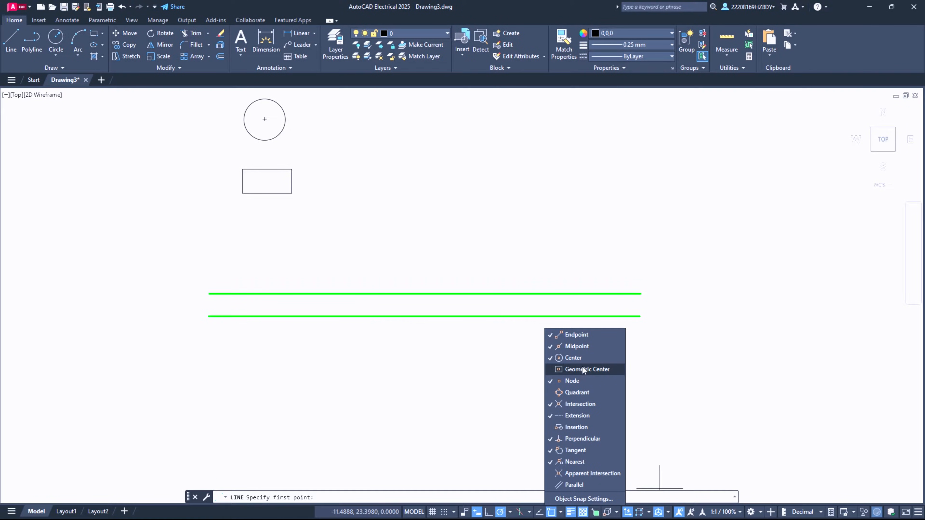
{"action": "left_click", "coordinate": [582, 369]}
{"action": "left_click", "coordinate": [574, 393]}
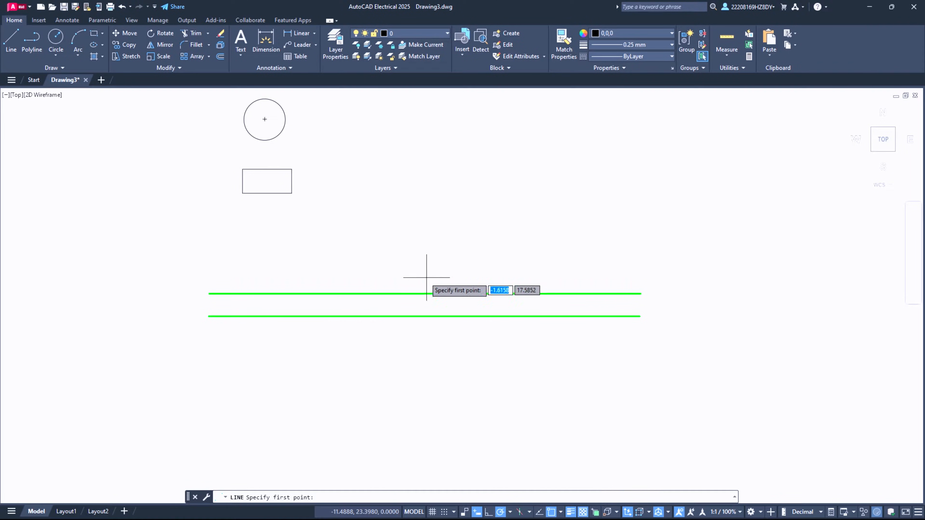
Step: Draw a vertical line from the circle's bottom quadrant down to the rectangle's upper edge
{"action": "left_click", "coordinate": [265, 140]}
{"action": "left_click", "coordinate": [265, 219]}
{"action": "key", "text": "Escape"}
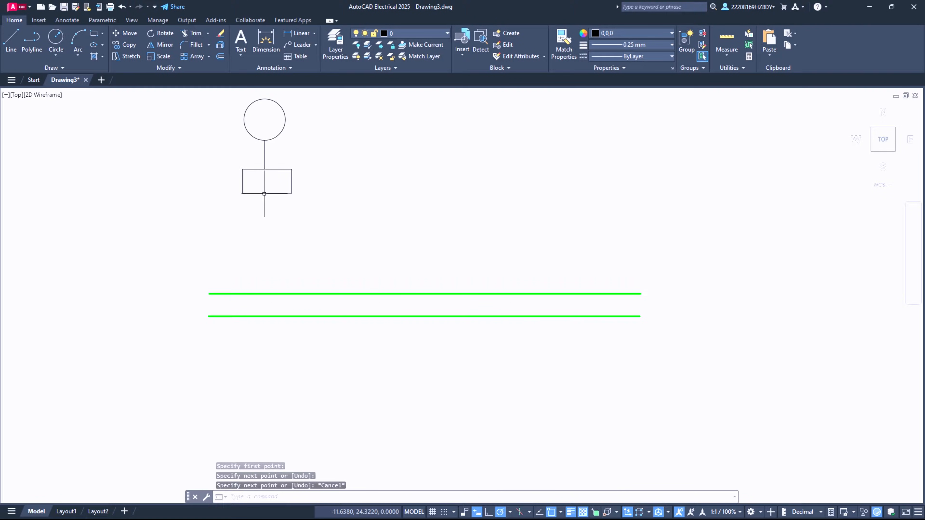
Step: Draw a connected line from the rectangle's lower-edge midpoint, about 1.3 down, 1.4 left and 2.3 down, as the left branch
{"action": "key", "text": "Return"}
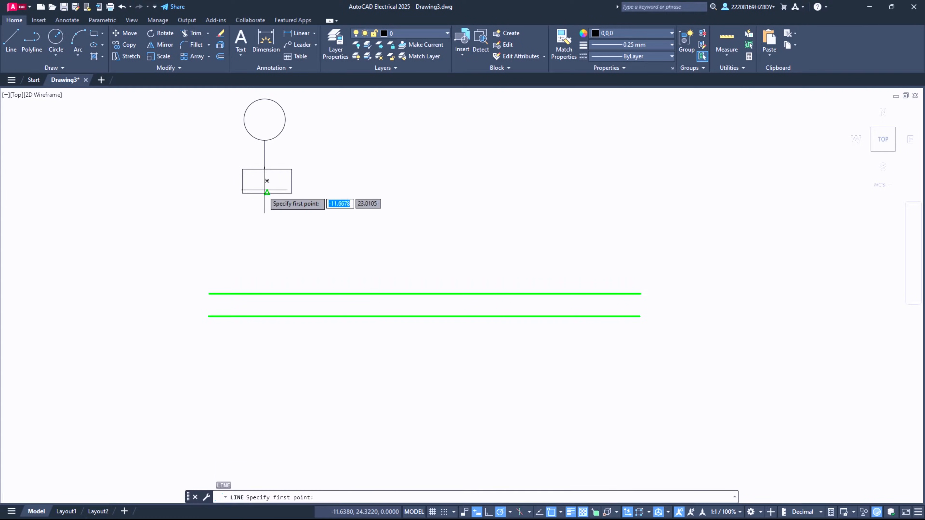
{"action": "left_click", "coordinate": [267, 193]}
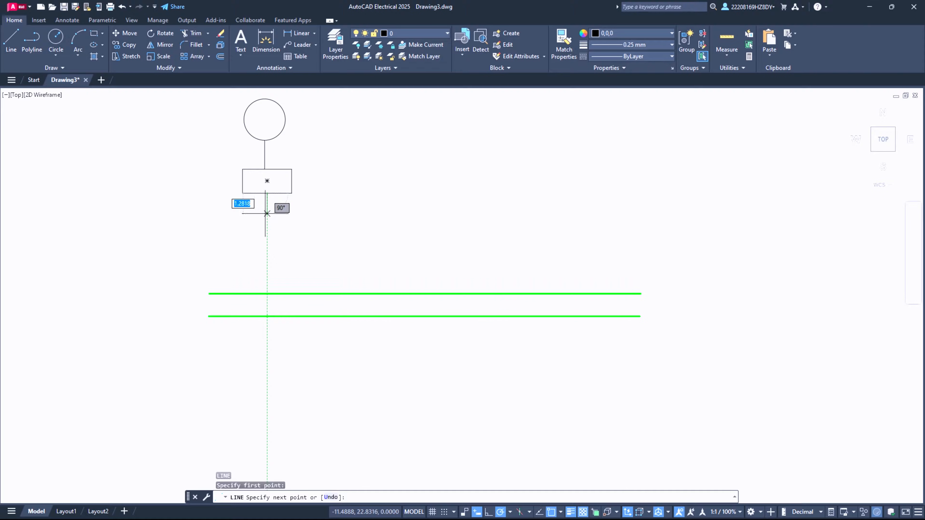
{"action": "left_click", "coordinate": [244, 213]}
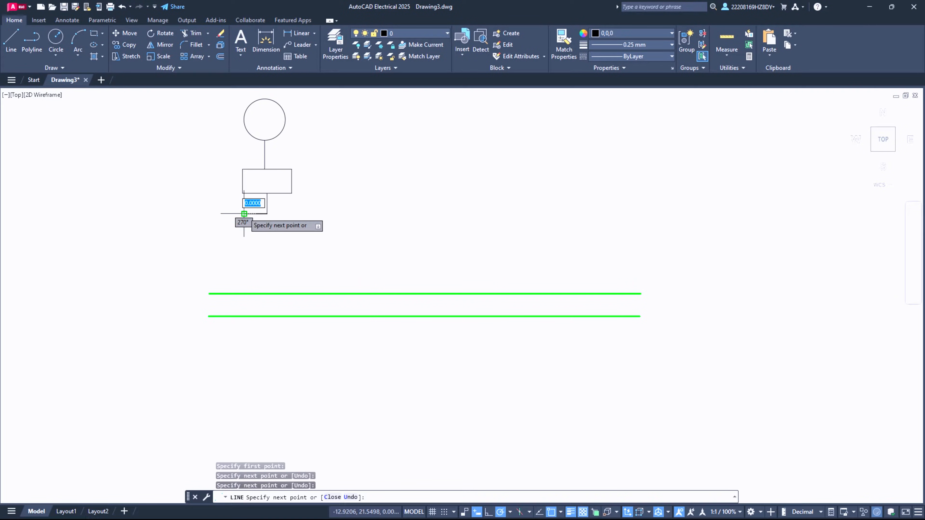
{"action": "left_click", "coordinate": [244, 251]}
{"action": "key", "text": "Return"}
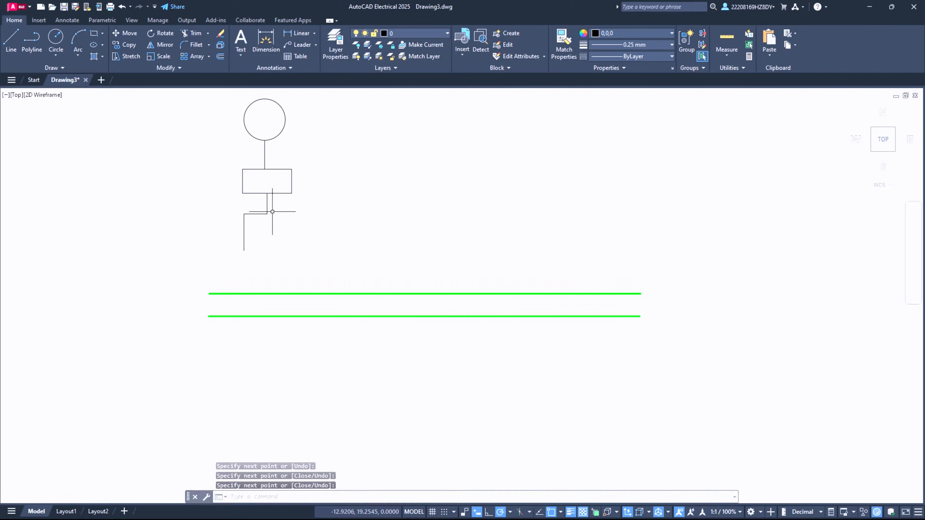
Step: Draw the right branch from the junction below the rectangle, about 1.5 to the right and 2.2 down
{"action": "key", "text": "Return"}
{"action": "left_click", "coordinate": [267, 214]}
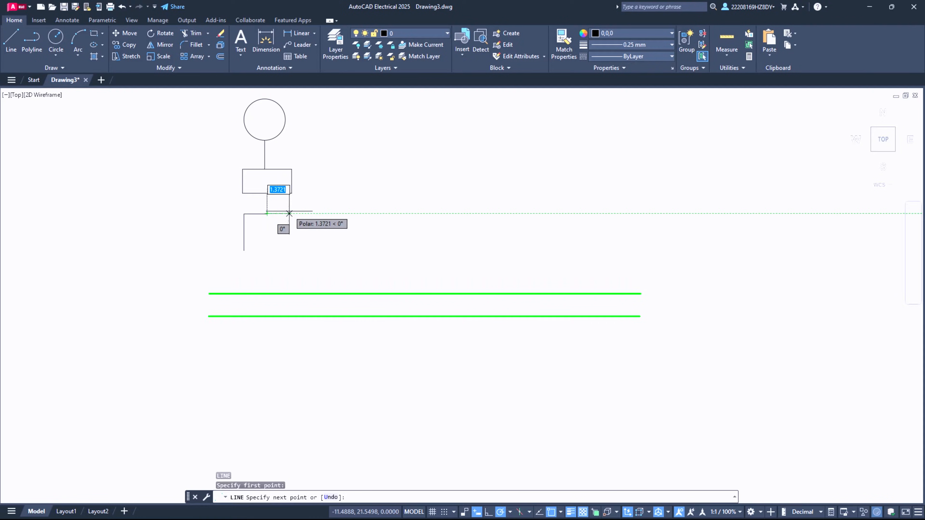
{"action": "left_click", "coordinate": [291, 214]}
{"action": "key", "text": "Return"}
Step: Draw vertical lines about 1.7 and 1.9 long up from the upper green line beneath the left and right branches, leaving gaps
{"action": "key", "text": "Return"}
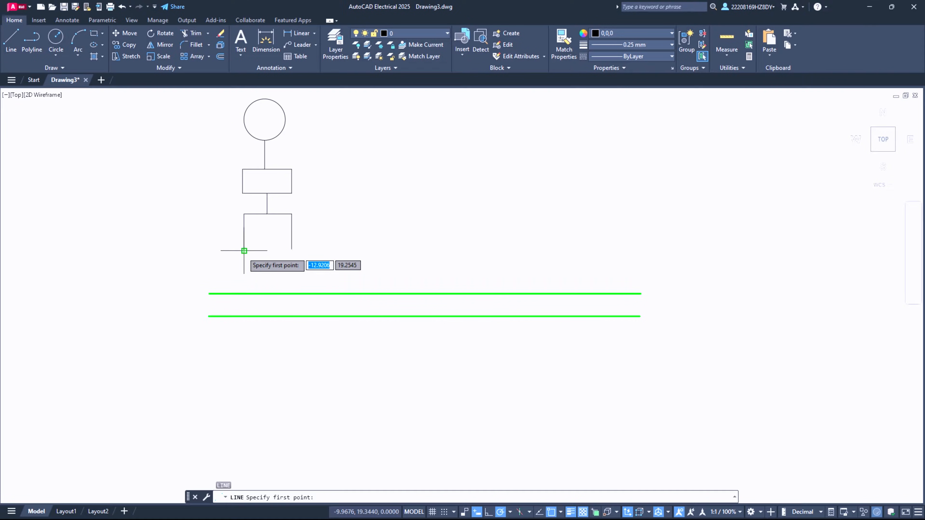
{"action": "left_click", "coordinate": [244, 294]}
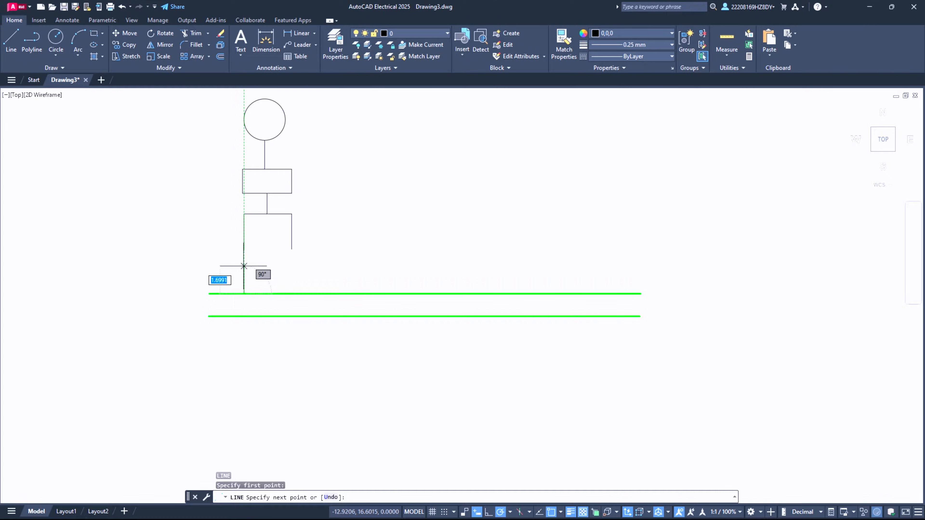
{"action": "left_click", "coordinate": [244, 266]}
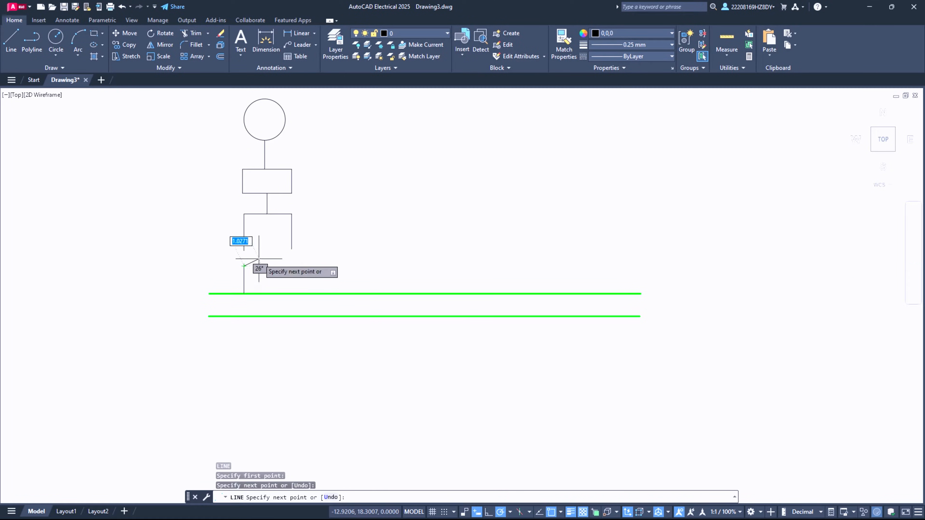
{"action": "key", "text": "Return"}
{"action": "key", "text": "Return"}
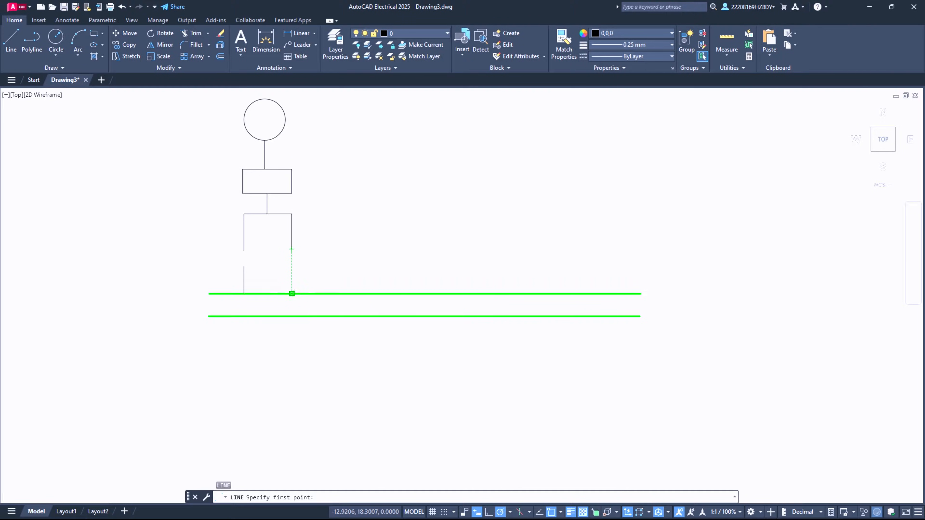
{"action": "left_click", "coordinate": [291, 294]}
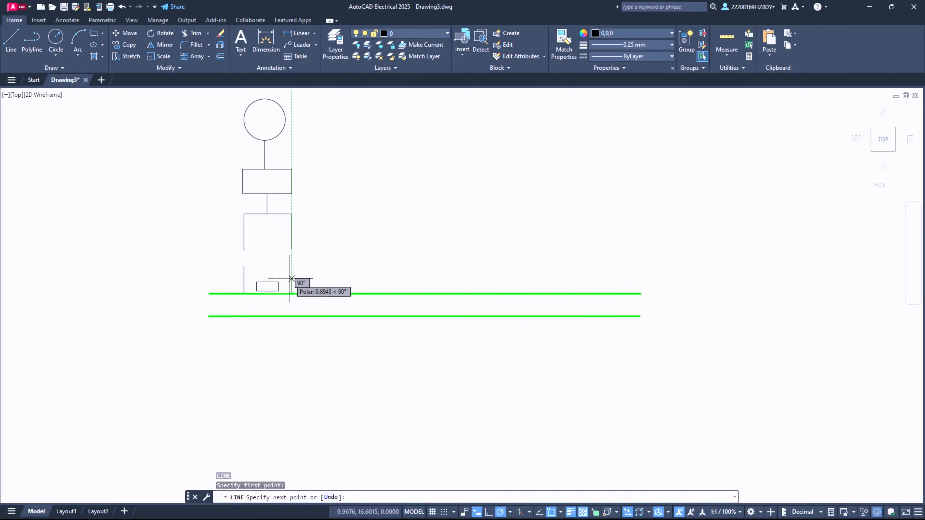
{"action": "left_click", "coordinate": [292, 264]}
{"action": "key", "text": "Return"}
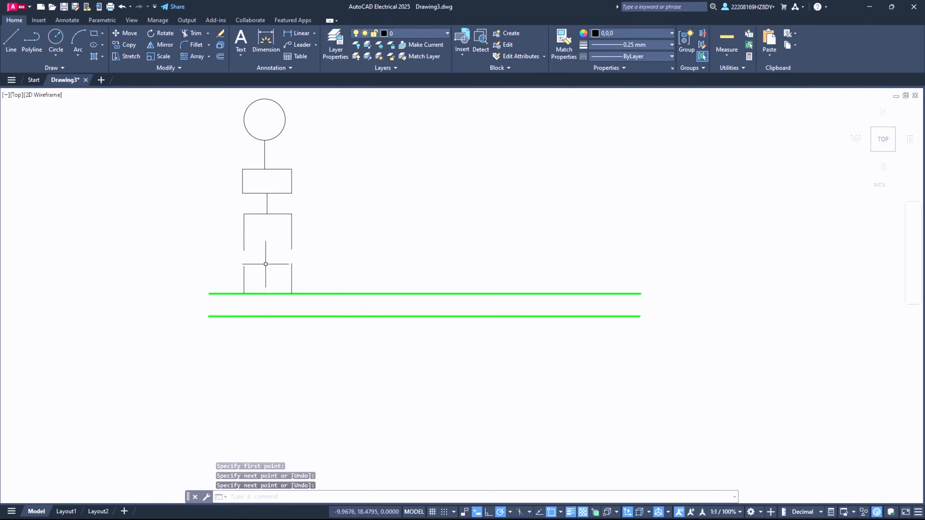
Step: Try slanted switch blades going up and left from the tops of both lower vertical lines, and erase them
{"action": "key", "text": "Return"}
{"action": "left_click", "coordinate": [291, 263]}
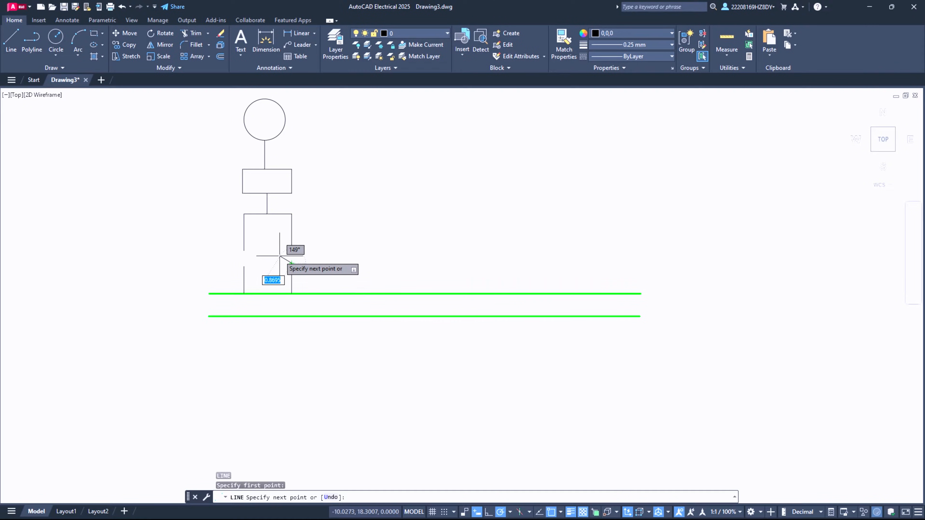
{"action": "left_click", "coordinate": [283, 251]}
{"action": "key", "text": "Return"}
{"action": "key", "text": "Return"}
{"action": "left_click", "coordinate": [243, 266]}
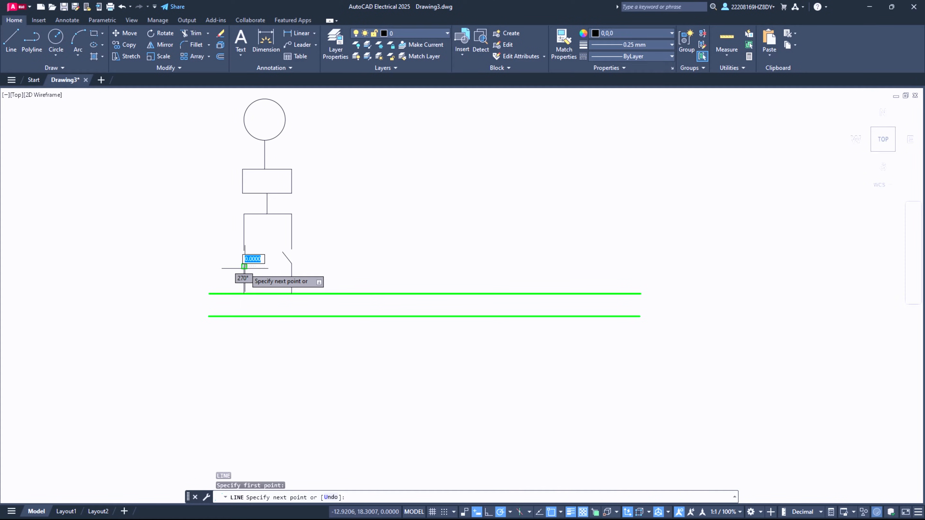
{"action": "left_click", "coordinate": [236, 257]}
{"action": "key", "text": "Return"}
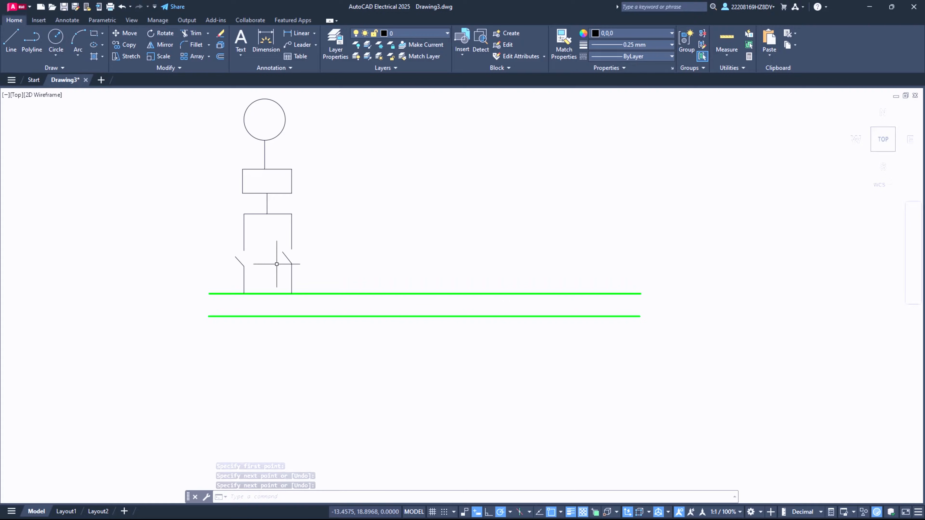
{"action": "left_click", "coordinate": [288, 258]}
{"action": "key", "text": "Delete"}
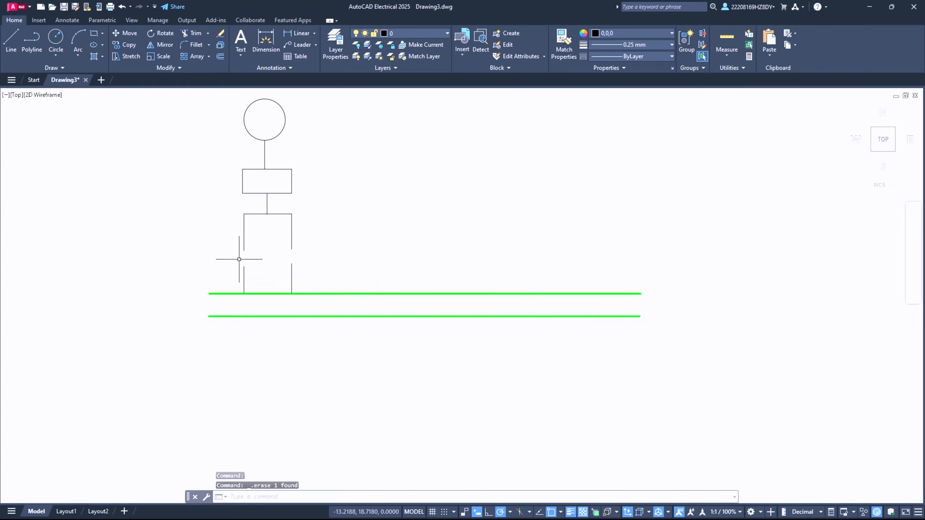
Step: Draw slanted switch blades about 1.2 long, down and to the right from the lower ends of both upper branches
{"action": "left_click", "coordinate": [11, 40]}
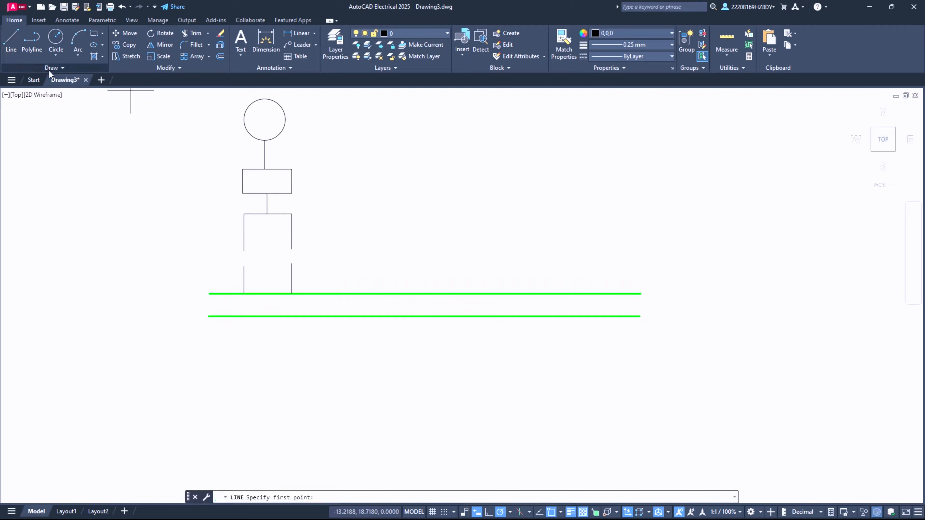
{"action": "left_click", "coordinate": [244, 251]}
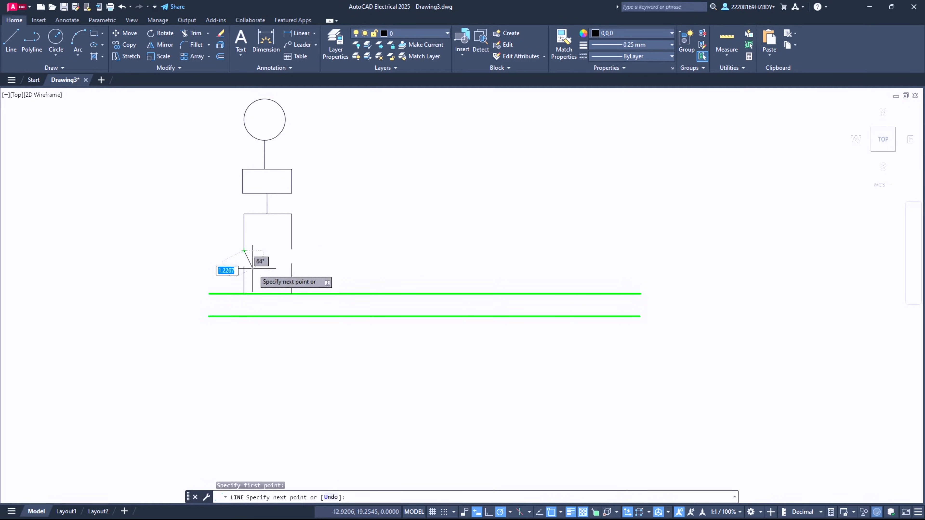
{"action": "left_click", "coordinate": [255, 266]}
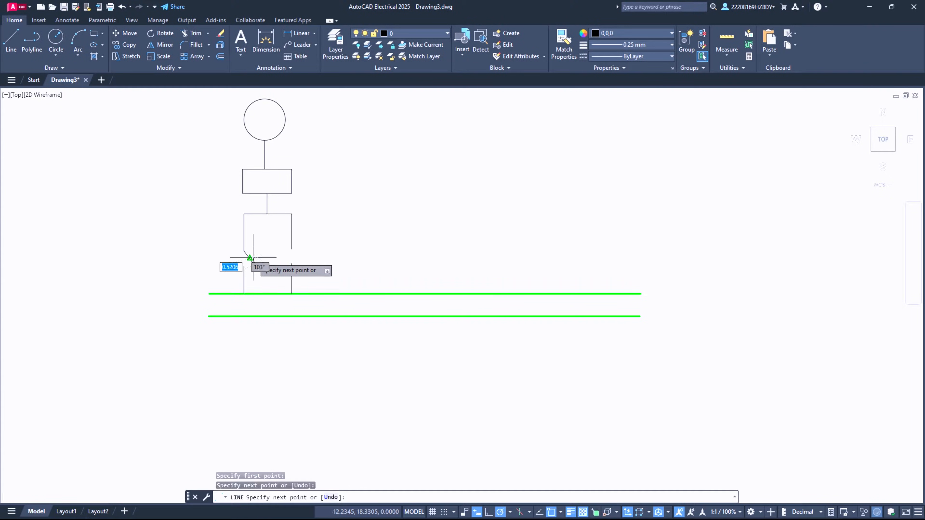
{"action": "key", "text": "Return"}
{"action": "key", "text": "Return"}
{"action": "left_click", "coordinate": [292, 249]}
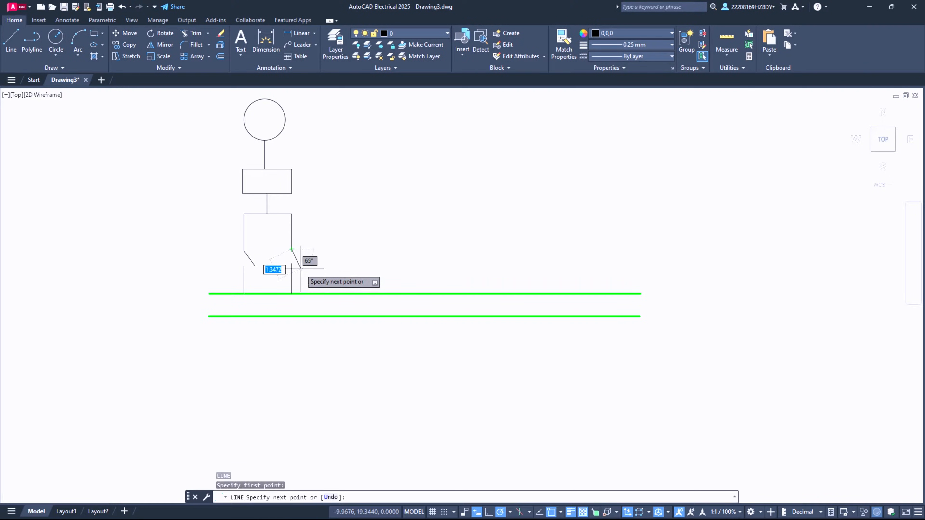
{"action": "left_click", "coordinate": [302, 265]}
{"action": "key", "text": "Return"}
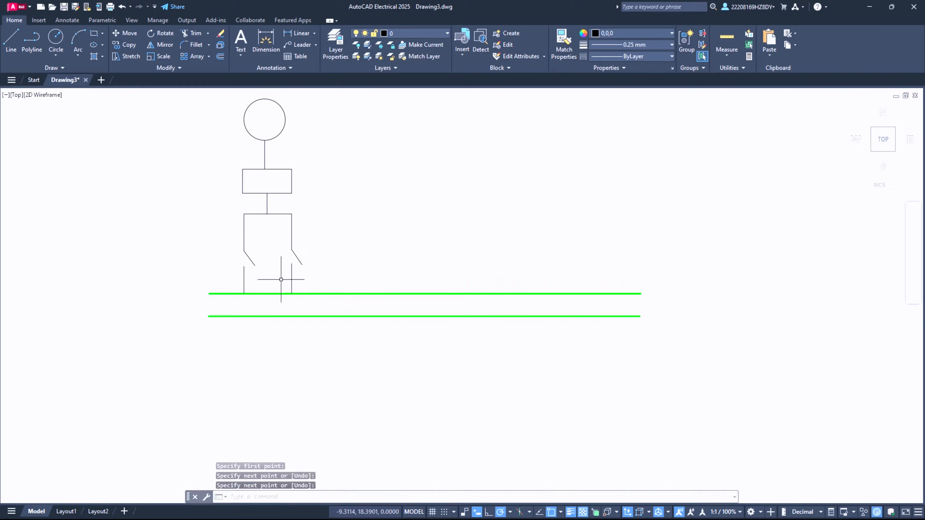
Step: Stretch the right branch's lower vertical line down to the lower green line
{"action": "scroll", "coordinate": [295, 294], "scroll_direction": "up", "scroll_amount": 2}
{"action": "scroll", "coordinate": [294, 293], "scroll_direction": "up", "scroll_amount": 4}
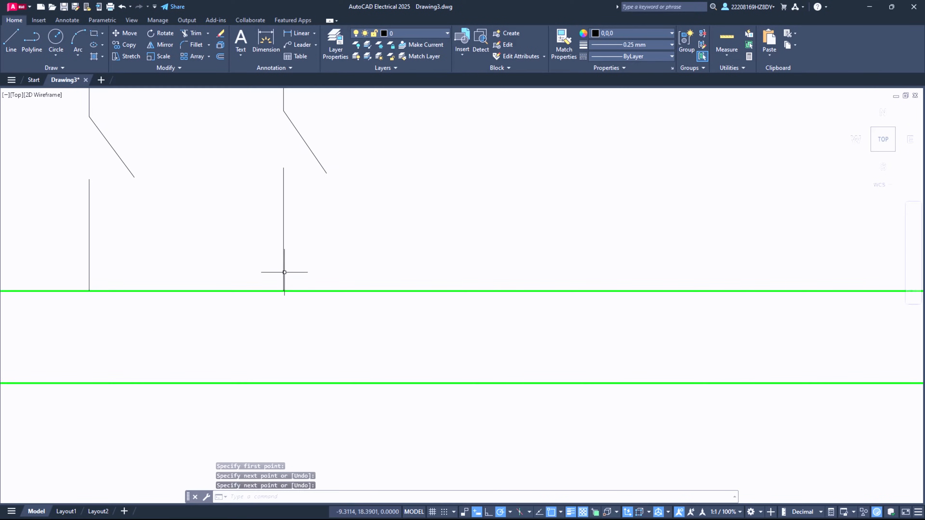
{"action": "left_click", "coordinate": [283, 268]}
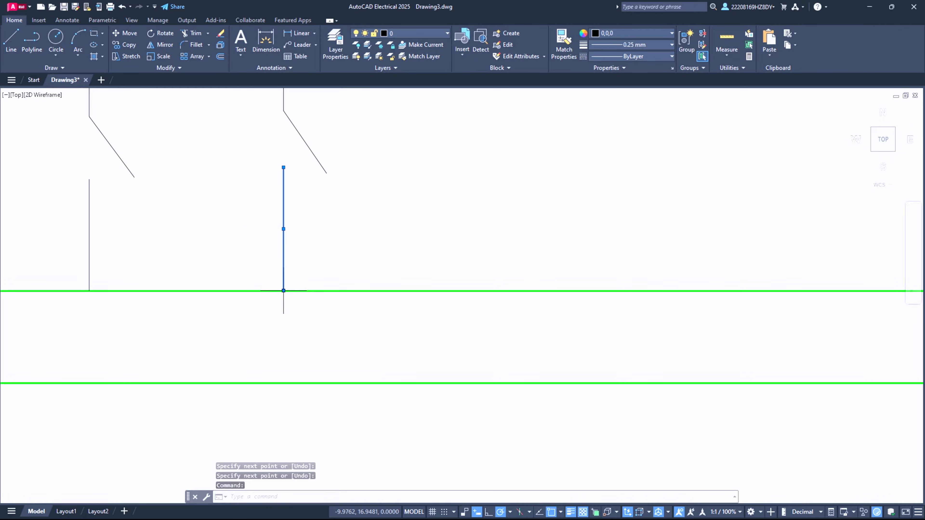
{"action": "left_click", "coordinate": [283, 291]}
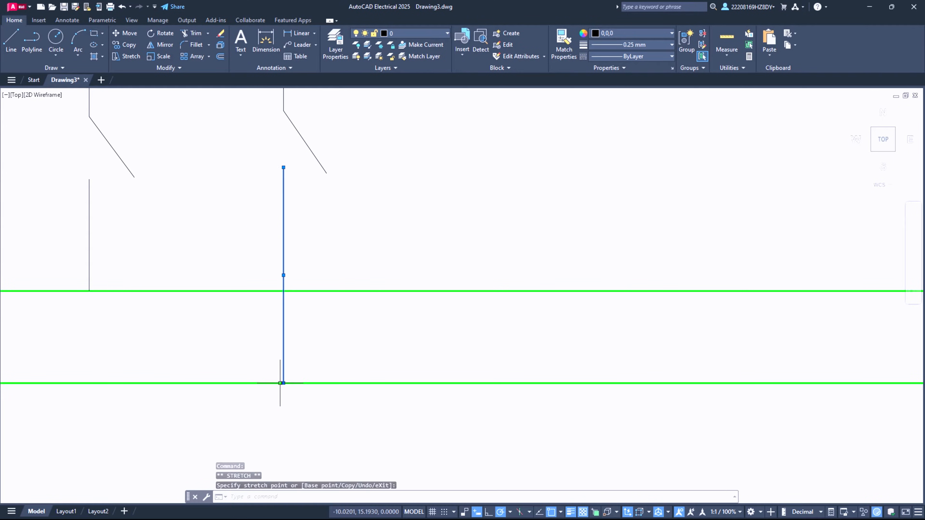
{"action": "key", "text": "Escape"}
Step: Set the four lines of the right branch, including its switch blade, to Blue with a 0.30 mm lineweight
{"action": "scroll", "coordinate": [265, 248], "scroll_direction": "down", "scroll_amount": 2}
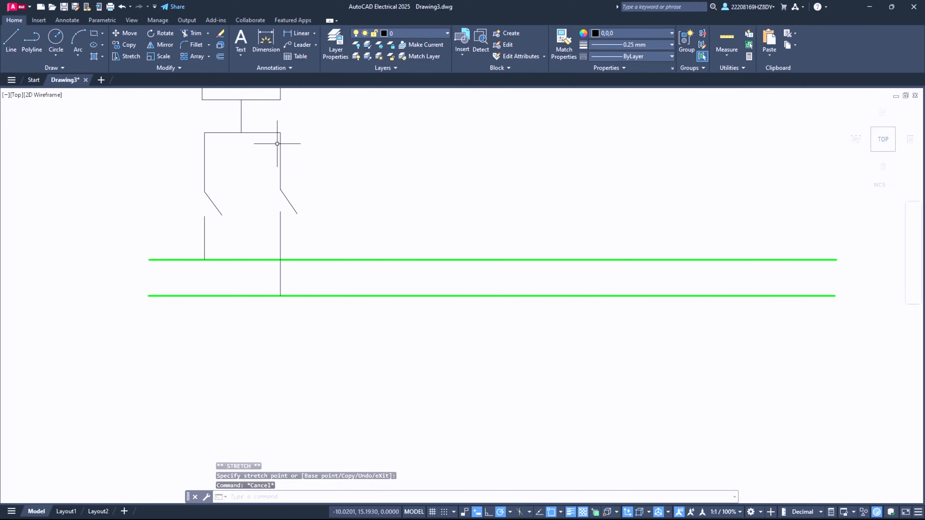
{"action": "left_click", "coordinate": [272, 133]}
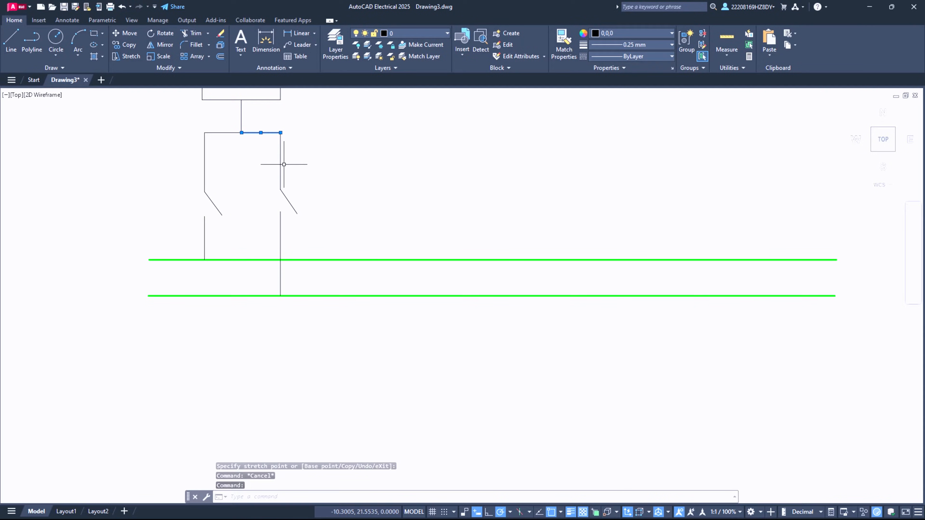
{"action": "left_click", "coordinate": [281, 171]}
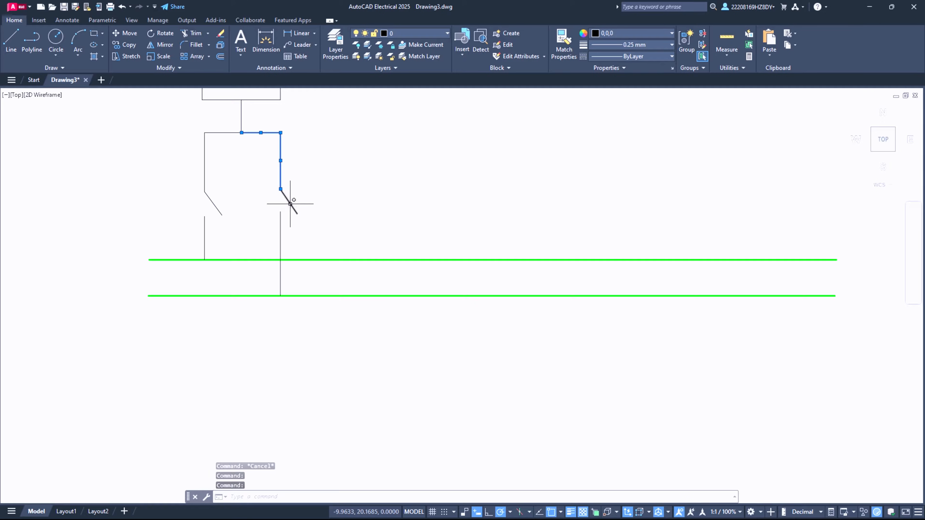
{"action": "left_click", "coordinate": [291, 204]}
{"action": "left_click", "coordinate": [280, 227]}
{"action": "left_click", "coordinate": [642, 32]}
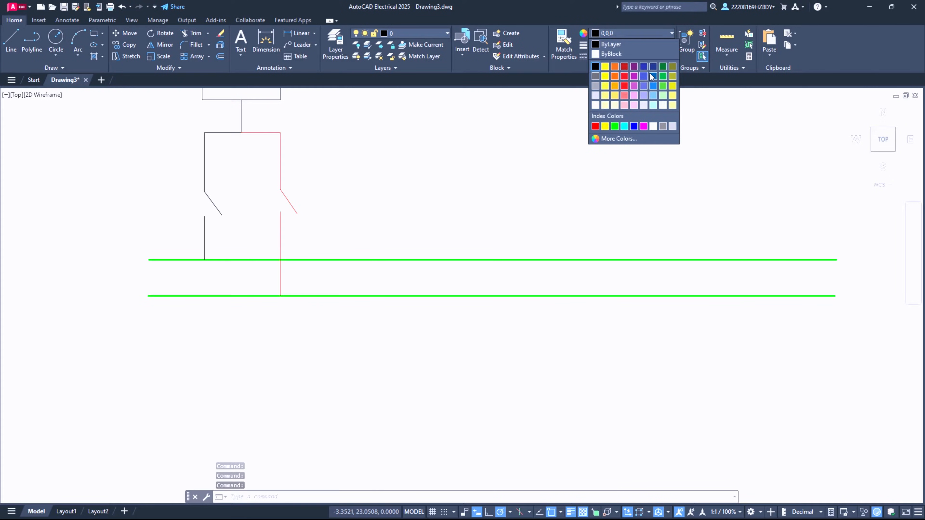
{"action": "left_click", "coordinate": [635, 127]}
{"action": "left_click", "coordinate": [659, 44]}
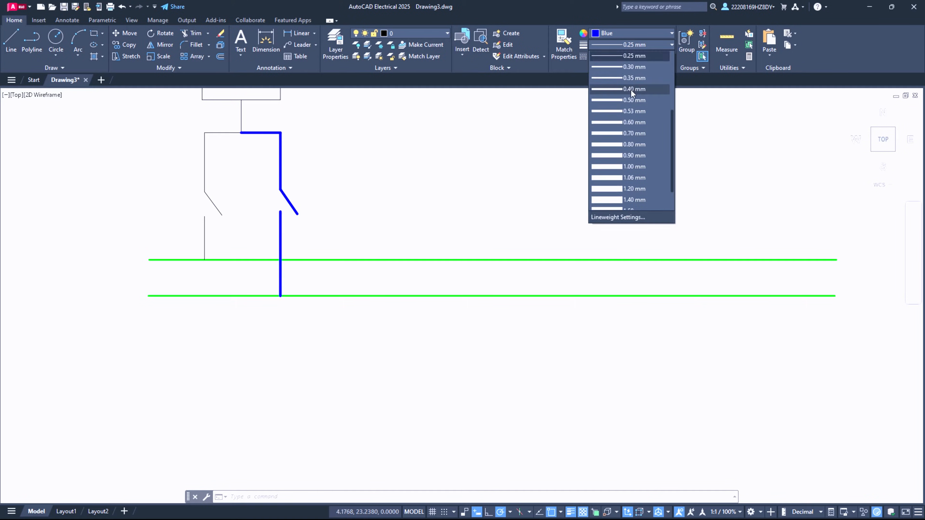
{"action": "left_click", "coordinate": [639, 68]}
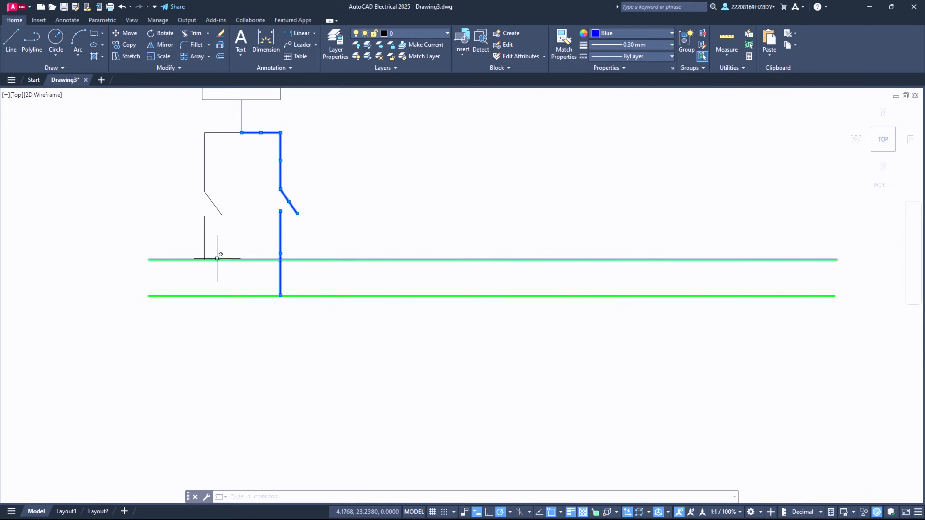
Step: Select the whole circle, rectangle and switch assembly without the green lines, and set its lineweight to 0.30 mm
{"action": "scroll", "coordinate": [222, 256], "scroll_direction": "down", "scroll_amount": 4}
{"action": "left_click", "coordinate": [181, 99]}
{"action": "left_click", "coordinate": [286, 279]}
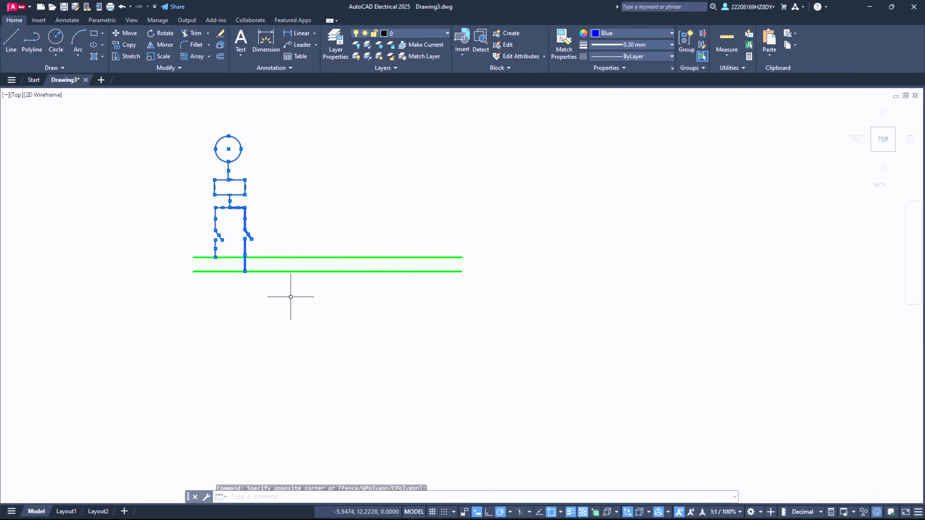
{"action": "left_click", "coordinate": [622, 44]}
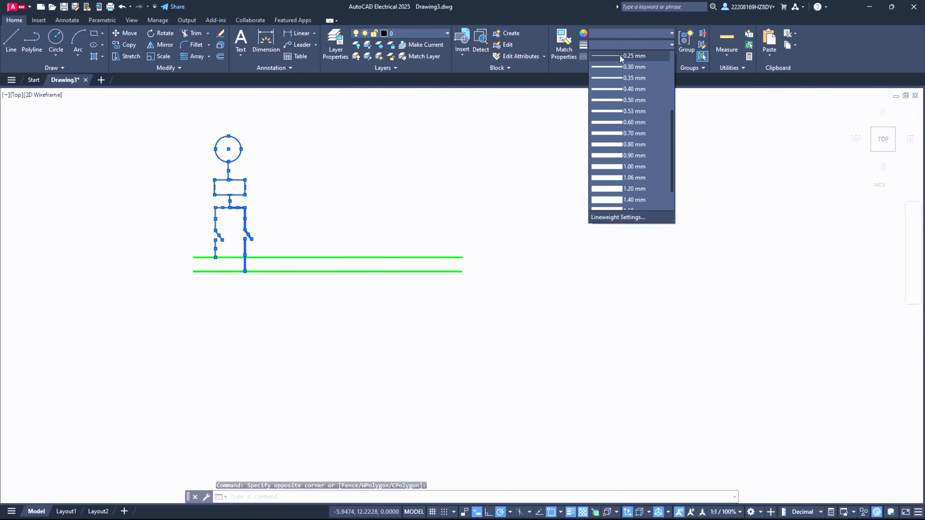
{"action": "left_click", "coordinate": [630, 67]}
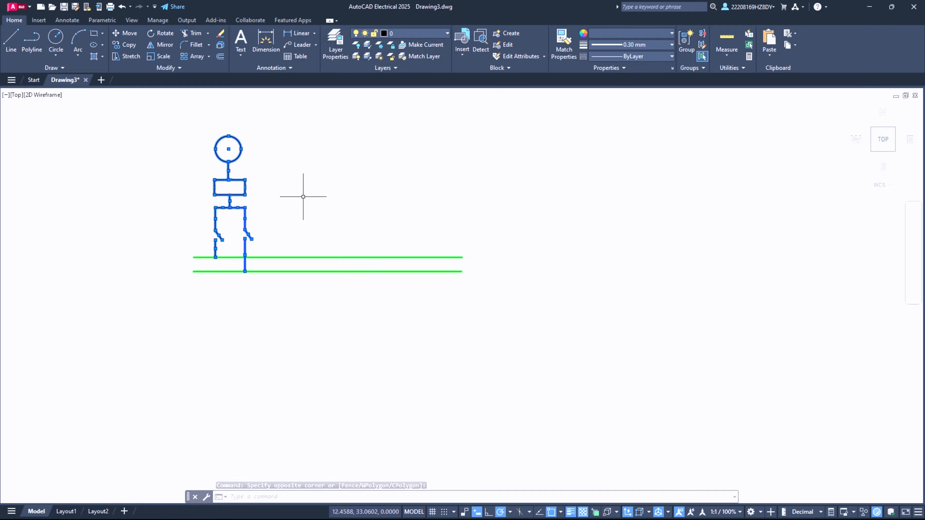
{"action": "key", "text": "Escape"}
Step: Change the colour of the two horizontal green lines to black
{"action": "scroll", "coordinate": [225, 218], "scroll_direction": "up", "scroll_amount": 2}
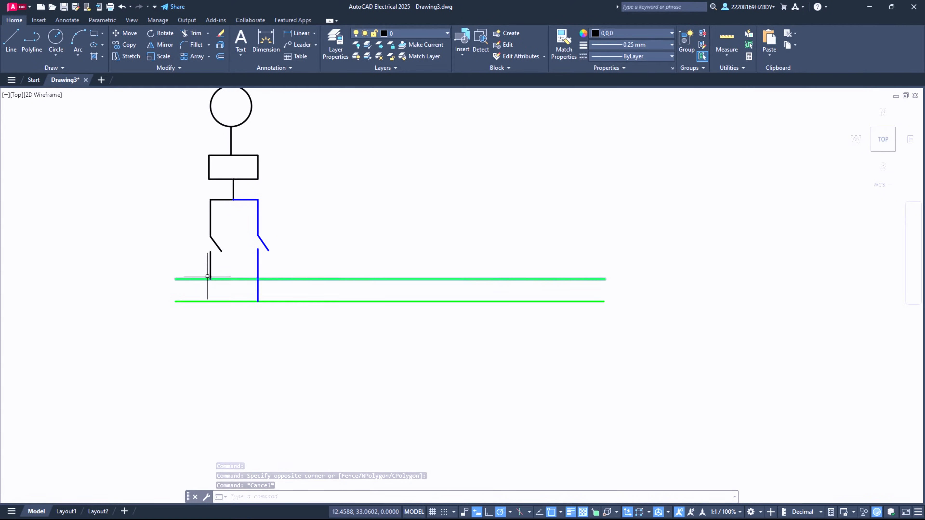
{"action": "left_click", "coordinate": [289, 302]}
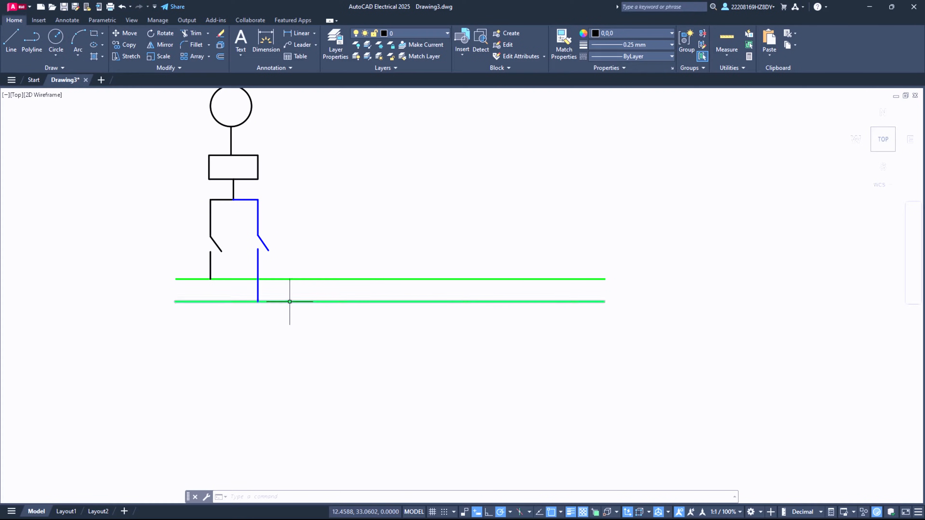
{"action": "left_click", "coordinate": [637, 37]}
{"action": "left_click", "coordinate": [635, 129]}
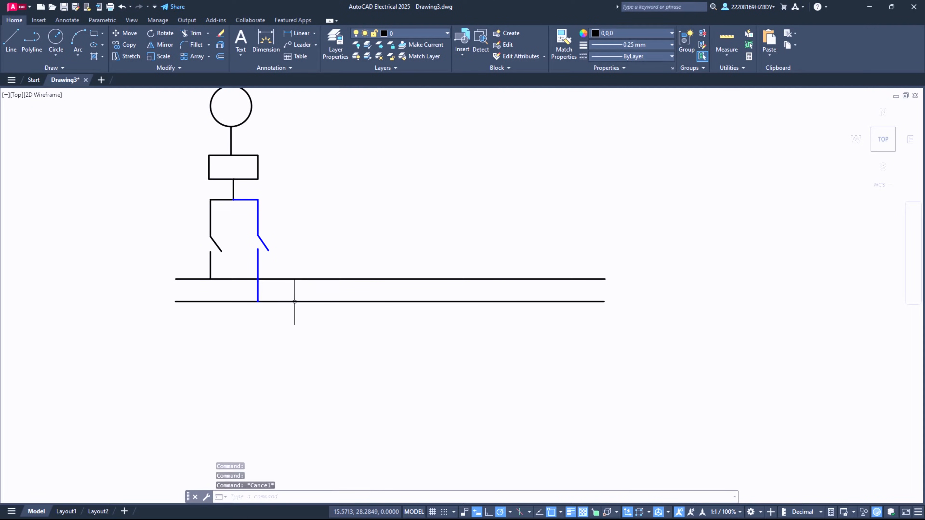
Step: Change the colour of the lower horizontal busbar line to Blue
{"action": "left_click", "coordinate": [296, 302]}
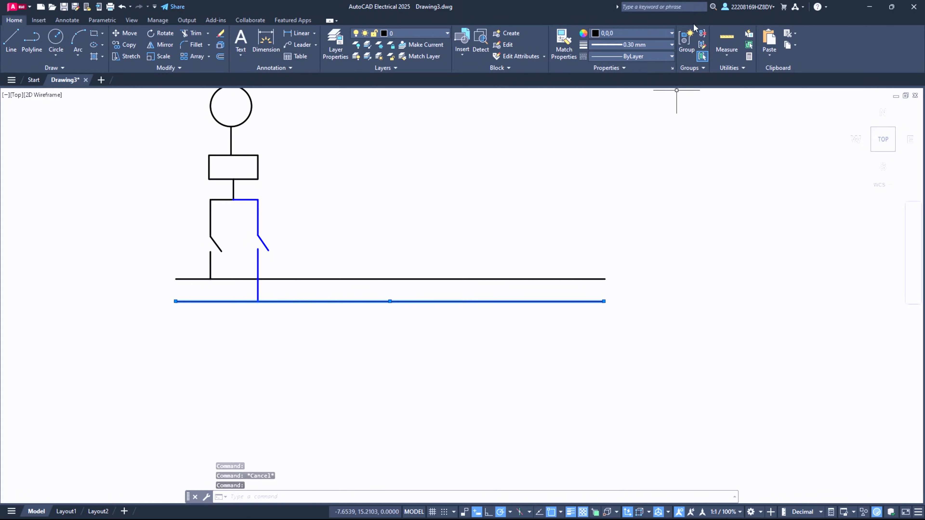
{"action": "left_click", "coordinate": [652, 34]}
{"action": "left_click", "coordinate": [634, 128]}
{"action": "key", "text": "Escape"}
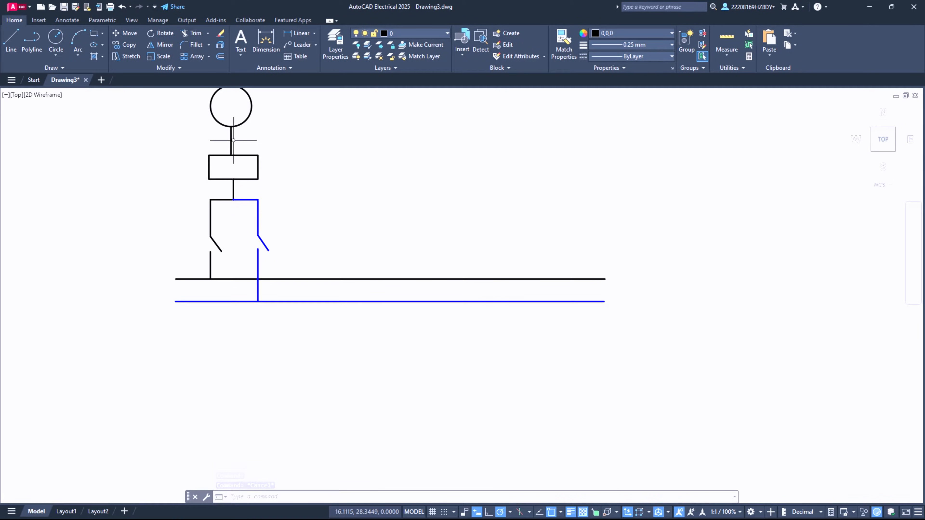
{"action": "left_click", "coordinate": [248, 140]}
{"action": "key", "text": "Escape"}
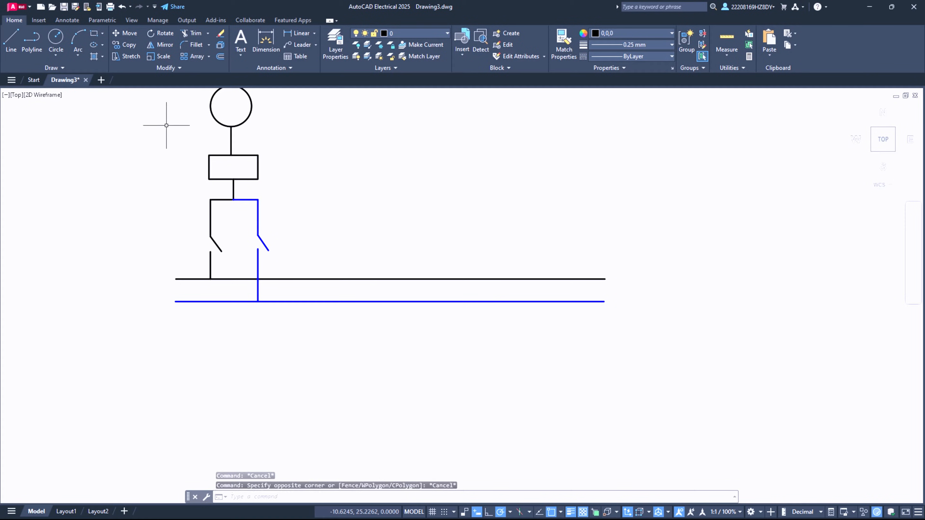
Step: Draw a sine-wave spline through four points inside the circle symbol
{"action": "scroll", "coordinate": [174, 112], "scroll_direction": "up", "scroll_amount": 4}
{"action": "scroll", "coordinate": [300, 160], "scroll_direction": "down", "scroll_amount": 4}
{"action": "scroll", "coordinate": [309, 135], "scroll_direction": "up", "scroll_amount": 6}
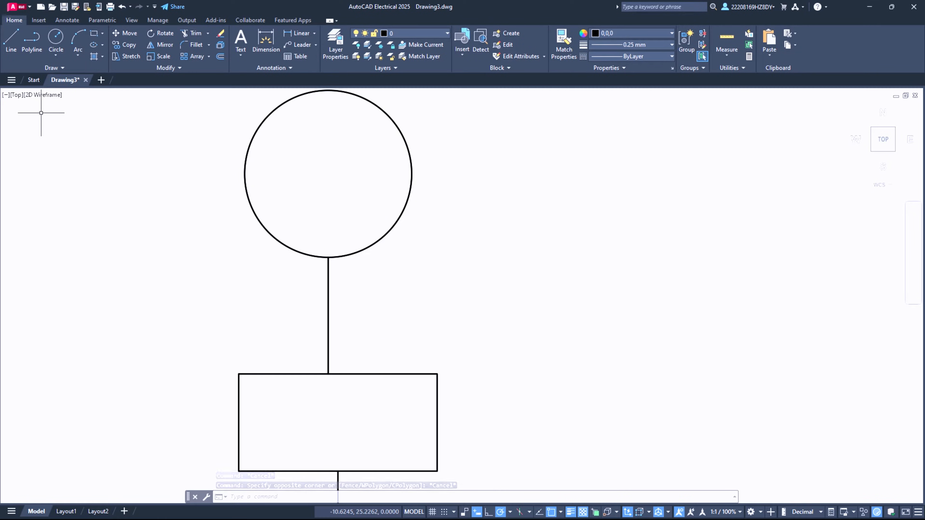
{"action": "left_click", "coordinate": [48, 67]}
{"action": "left_click", "coordinate": [8, 82]}
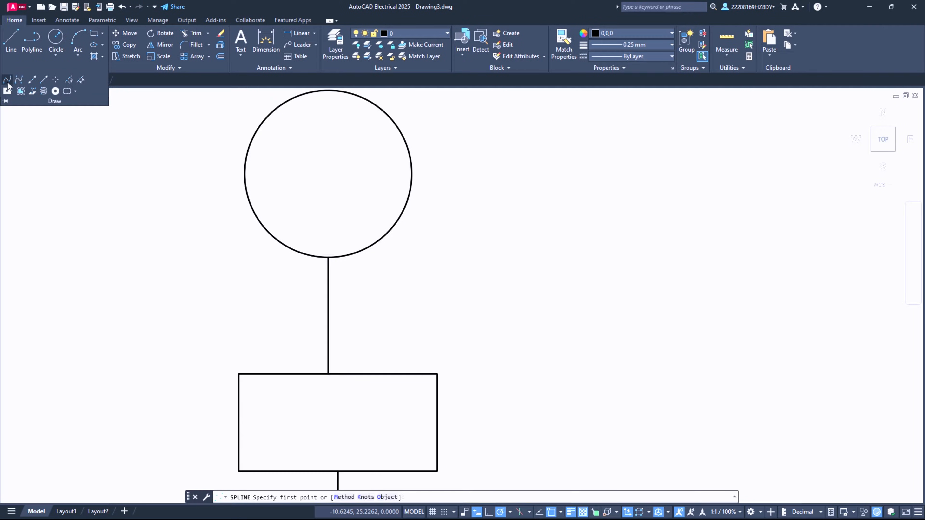
{"action": "left_click", "coordinate": [263, 192]}
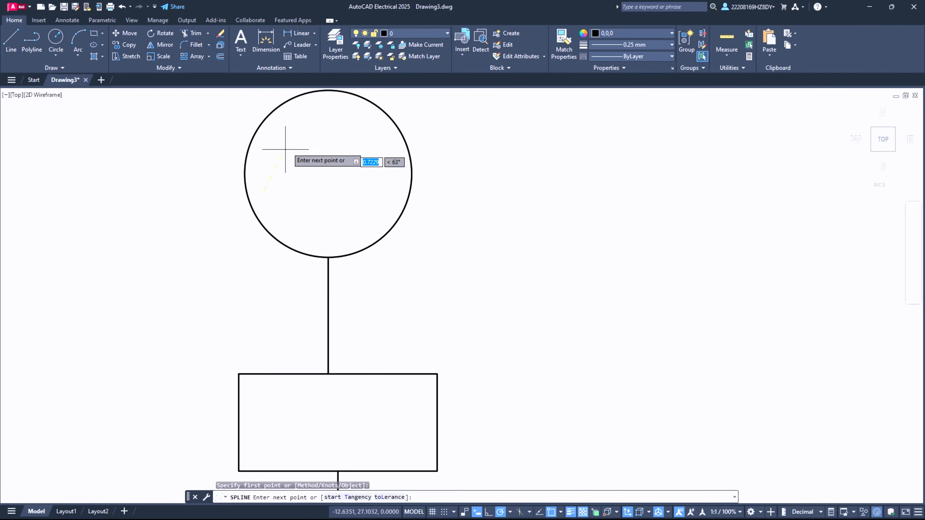
{"action": "left_click", "coordinate": [297, 139]}
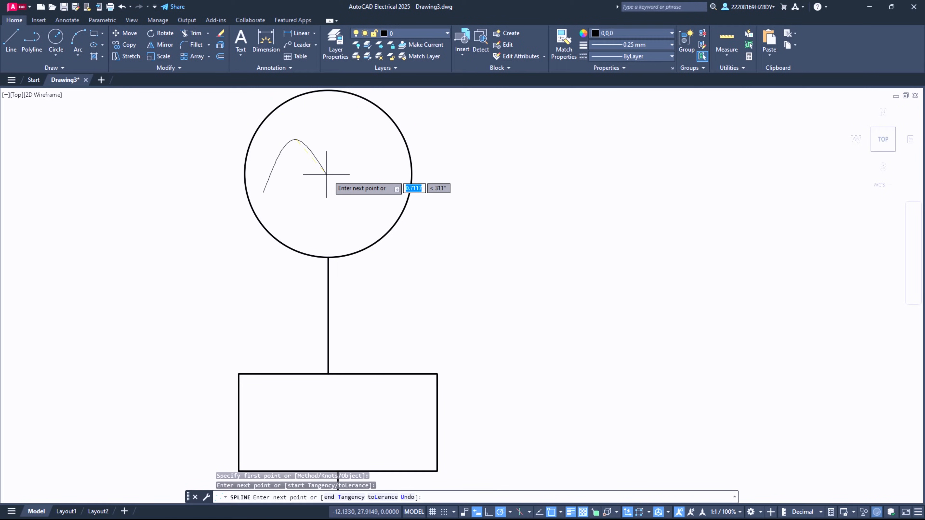
{"action": "left_click", "coordinate": [350, 204]}
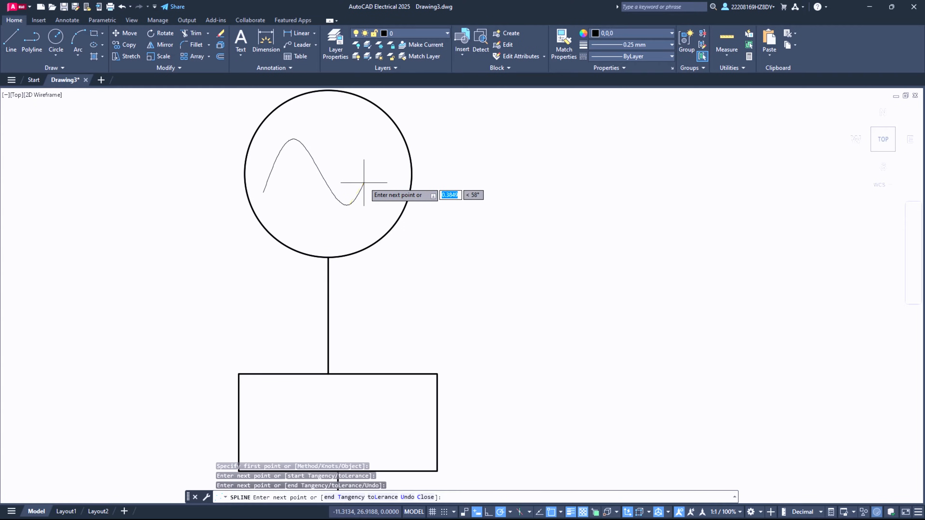
{"action": "left_click", "coordinate": [388, 172]}
{"action": "key", "text": "Return"}
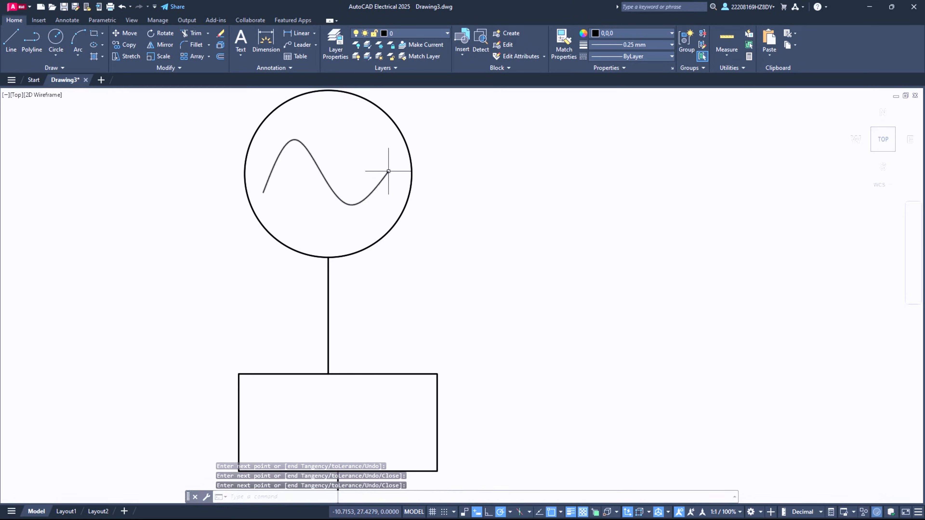
Step: Create a multiline text box in the empty area beside the rectangle symbol, with text height 0.5 and the Verdana font
{"action": "scroll", "coordinate": [324, 252], "scroll_direction": "down", "scroll_amount": 6}
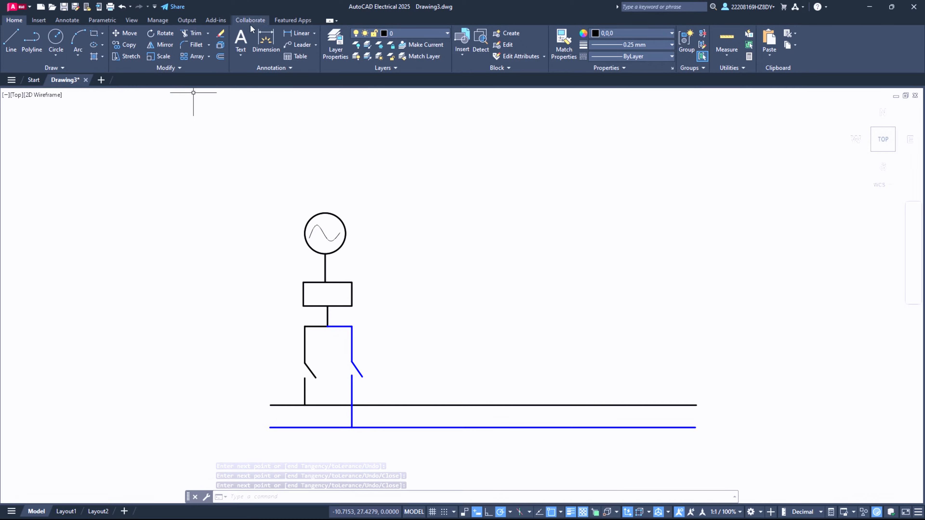
{"action": "left_click", "coordinate": [240, 40]}
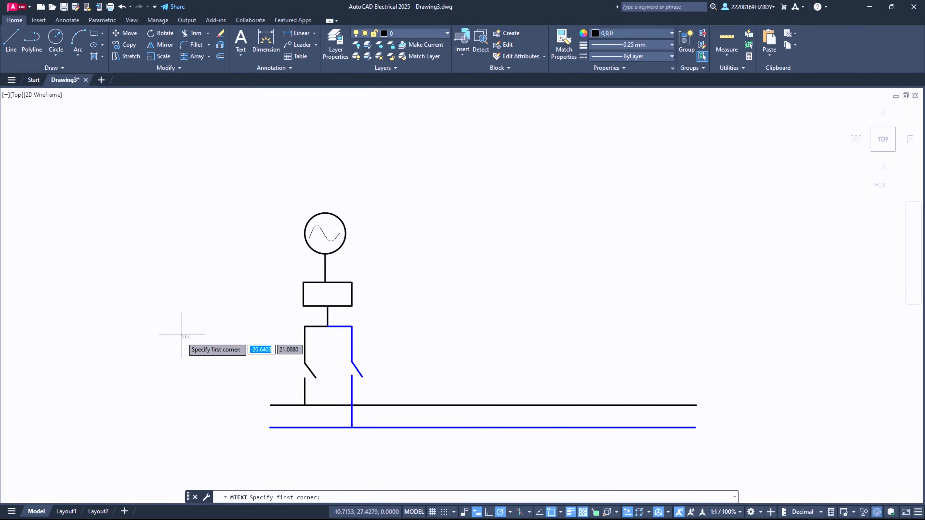
{"action": "left_click", "coordinate": [151, 302]}
{"action": "left_click", "coordinate": [237, 363]}
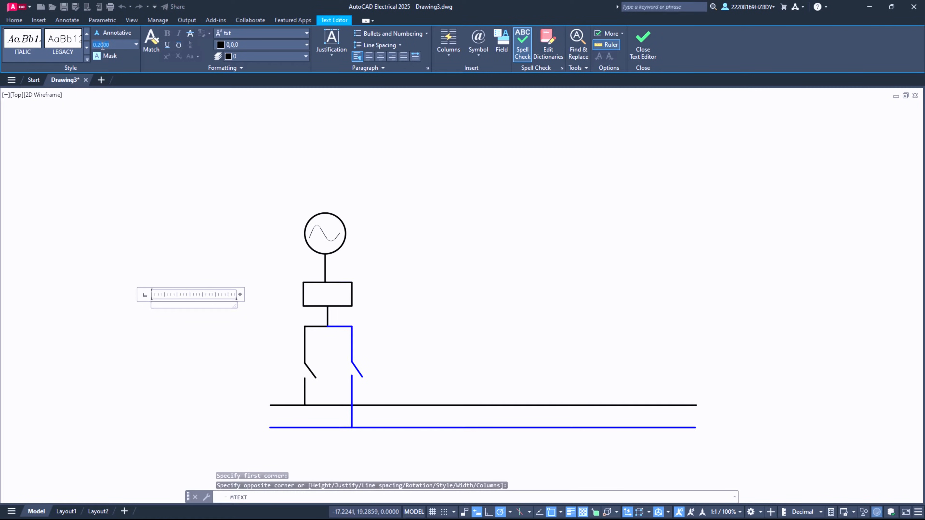
{"action": "type", "text": "0.5"}
{"action": "key", "text": "Return"}
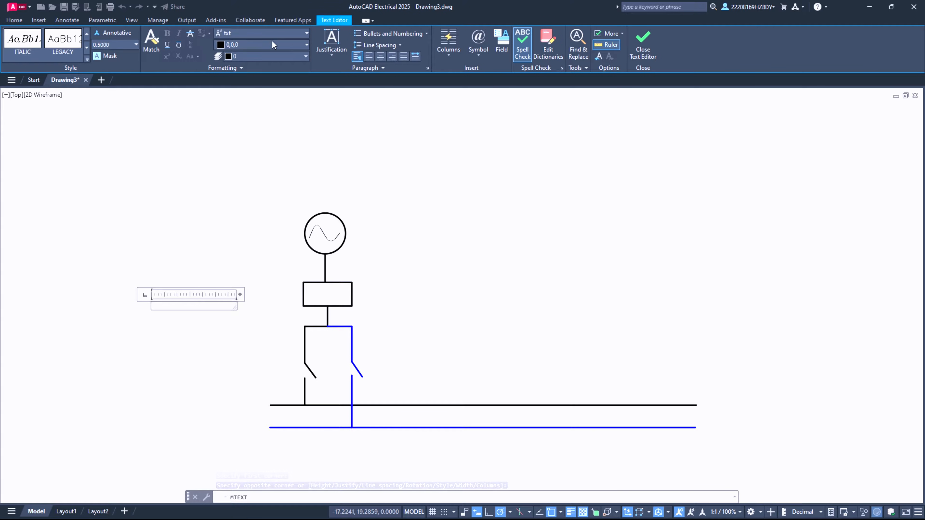
{"action": "left_click", "coordinate": [285, 34]}
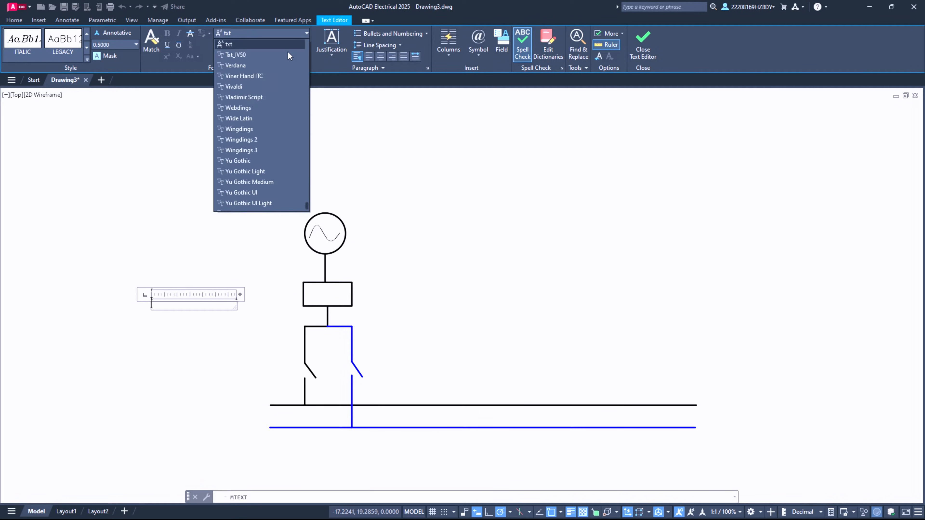
{"action": "left_click", "coordinate": [258, 66]}
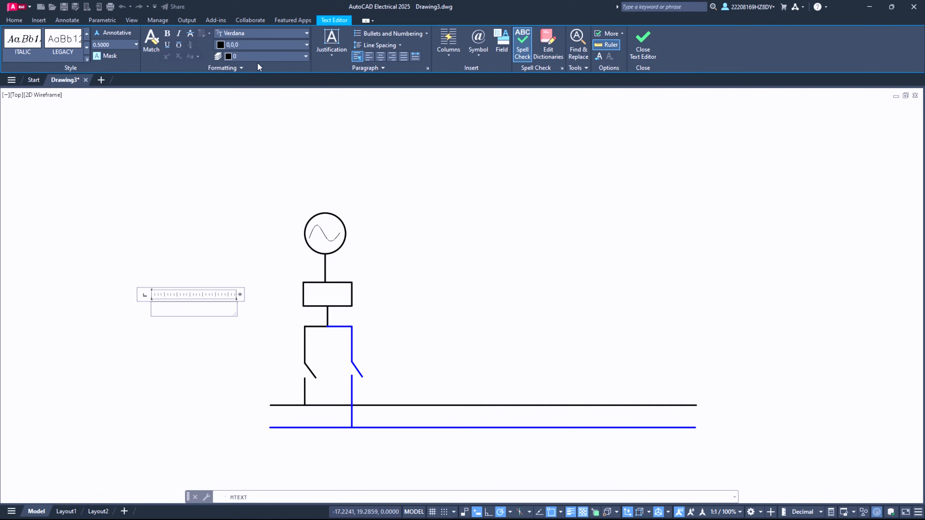
Step: Enter "Main" in the new text box and close the text editor
{"action": "key", "text": "m"}
{"action": "key", "text": "a"}
{"action": "key", "text": "Return"}
{"action": "left_click", "coordinate": [219, 231]}
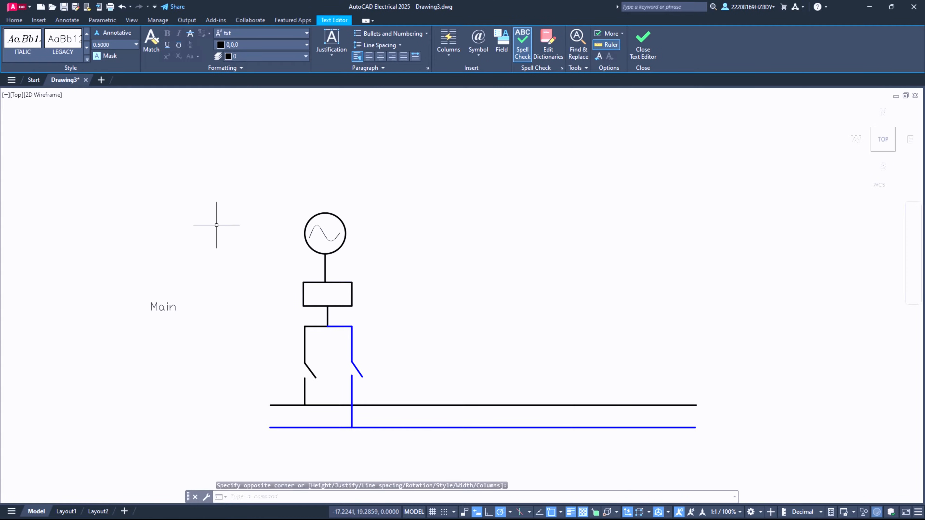
Step: Move the "Main" label to just before the left end of the upper black busbar line
{"action": "left_click", "coordinate": [127, 281]}
{"action": "left_click", "coordinate": [203, 336]}
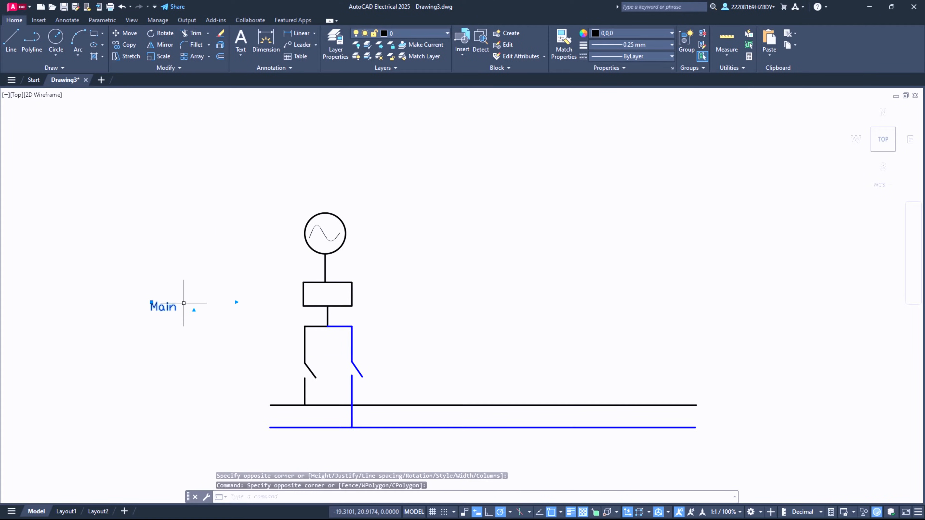
{"action": "mouse_move", "coordinate": [165, 305]}
{"action": "left_mouse_down"}
{"action": "mouse_move", "coordinate": [207, 382]}
{"action": "mouse_move", "coordinate": [161, 303]}
{"action": "left_mouse_up"}
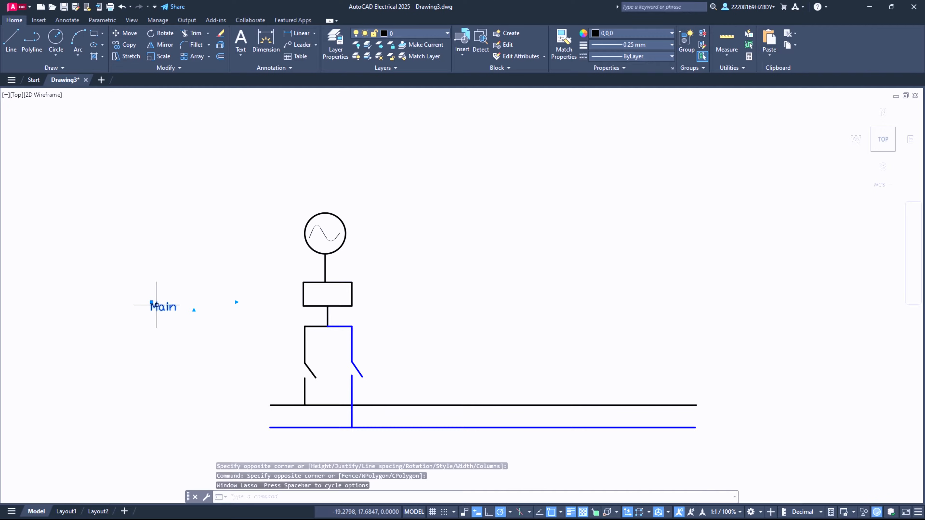
{"action": "left_click", "coordinate": [152, 302]}
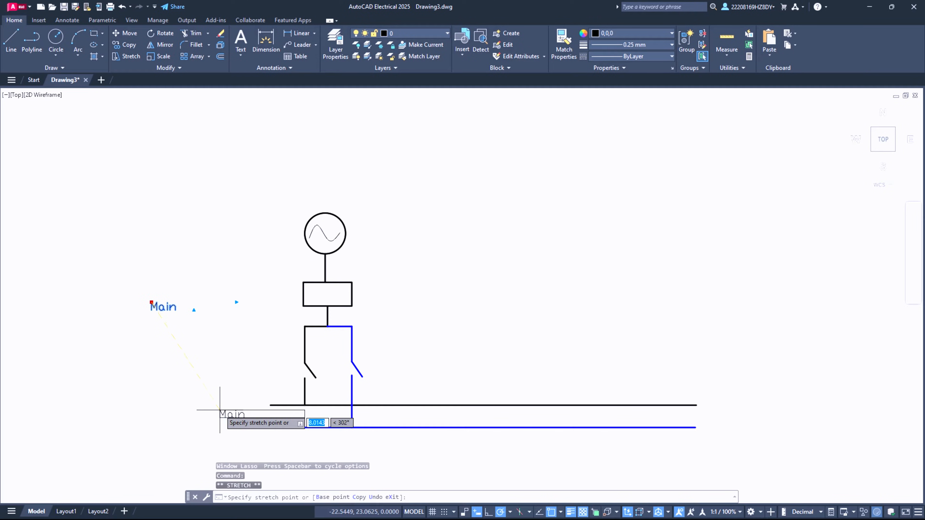
{"action": "left_click", "coordinate": [225, 398]}
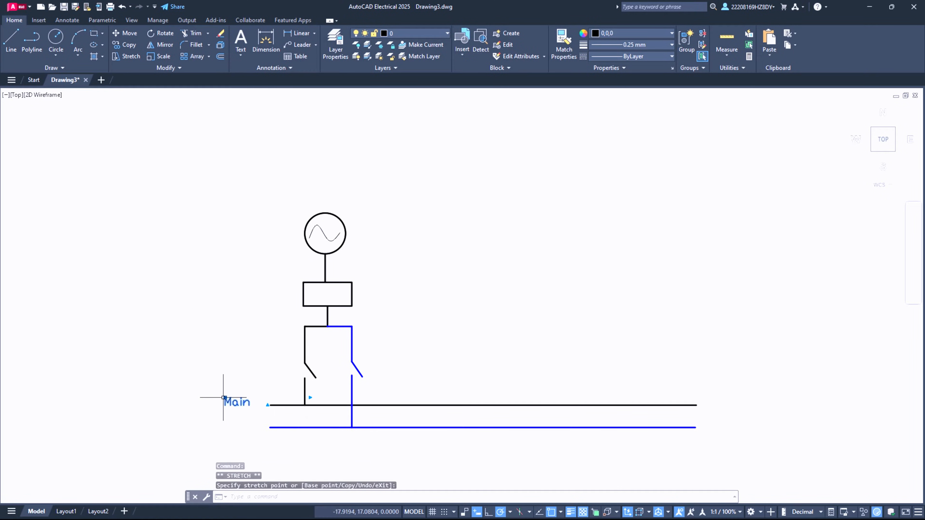
Step: Copy the "Main" label to the blue busbar's left end, inside the rectangle, left of the circle and left of the black switch
{"action": "key", "text": "ctrl+c"}
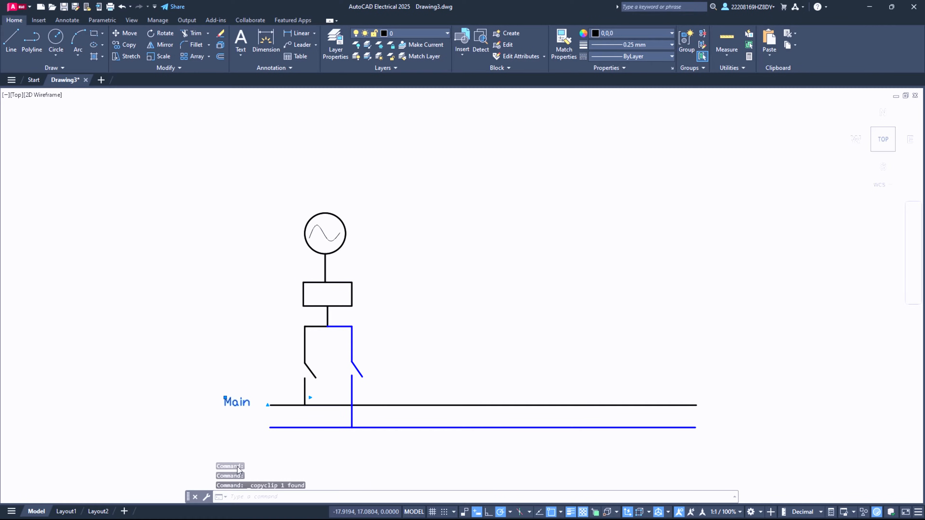
{"action": "key", "text": "ctrl+v"}
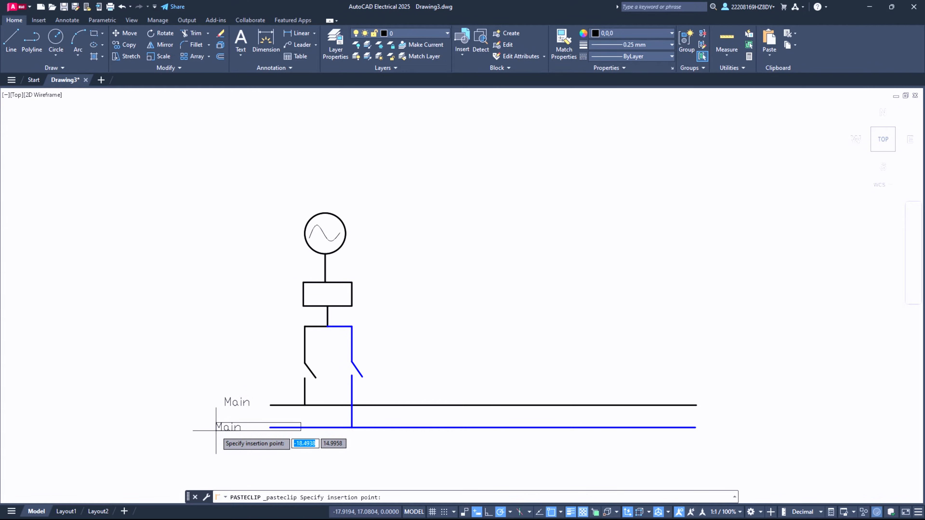
{"action": "left_click", "coordinate": [215, 431]}
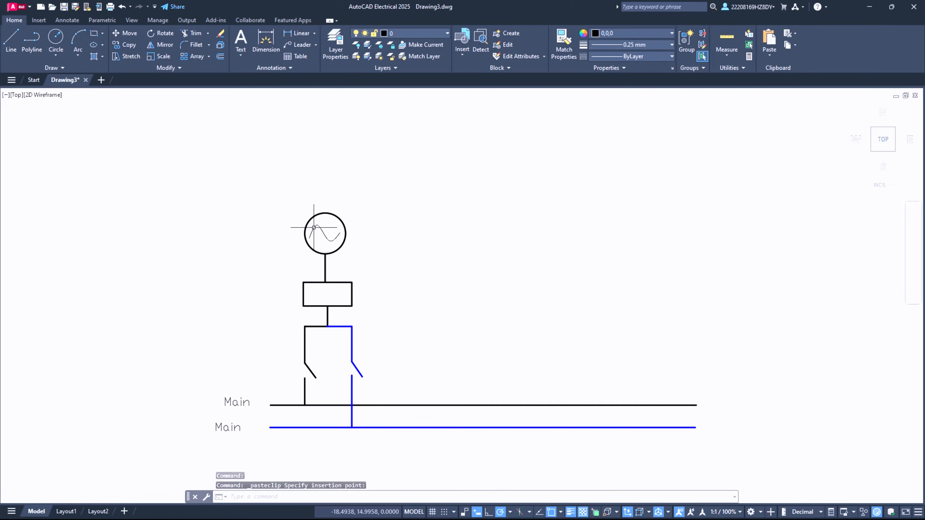
{"action": "key", "text": "ctrl+v"}
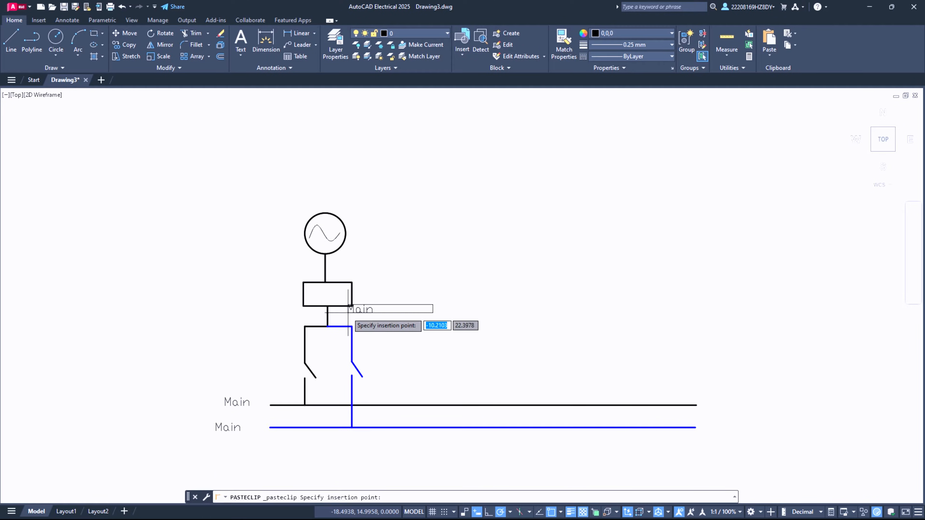
{"action": "left_click", "coordinate": [313, 297]}
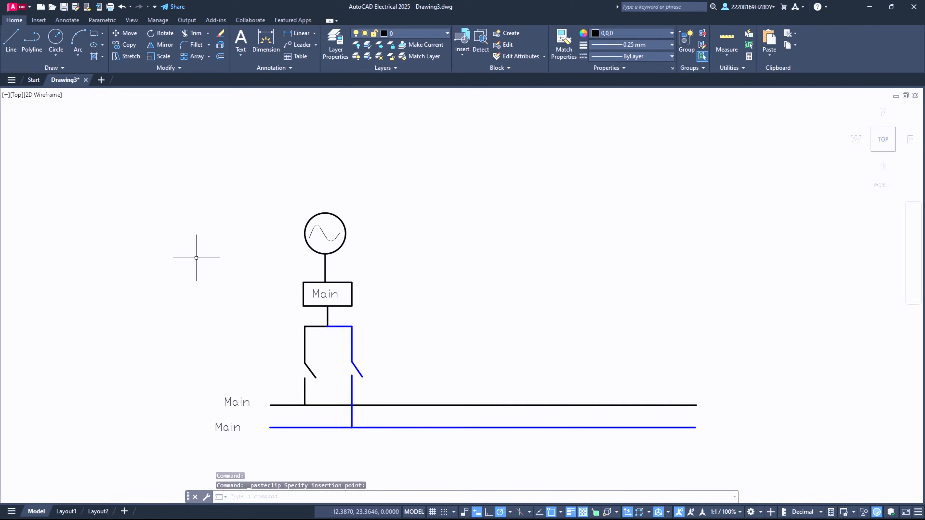
{"action": "key", "text": "ctrl+v"}
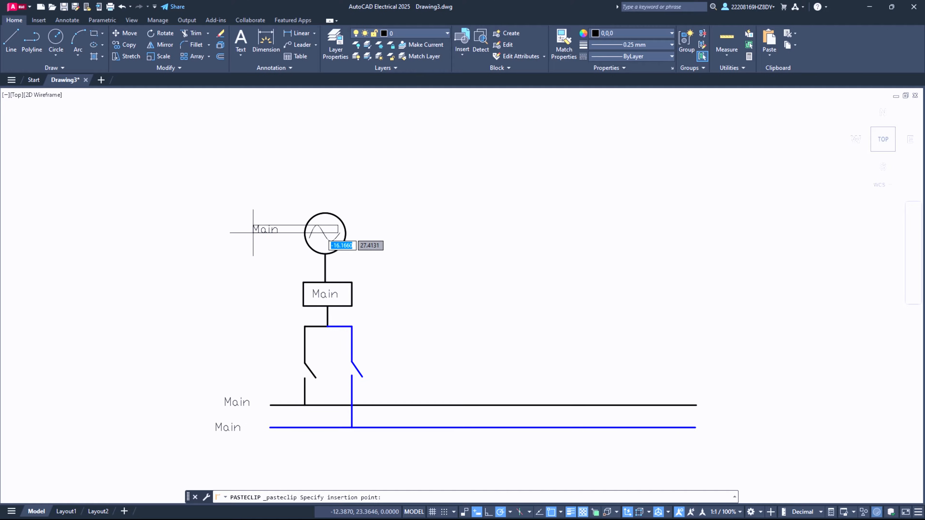
{"action": "left_click", "coordinate": [254, 233]}
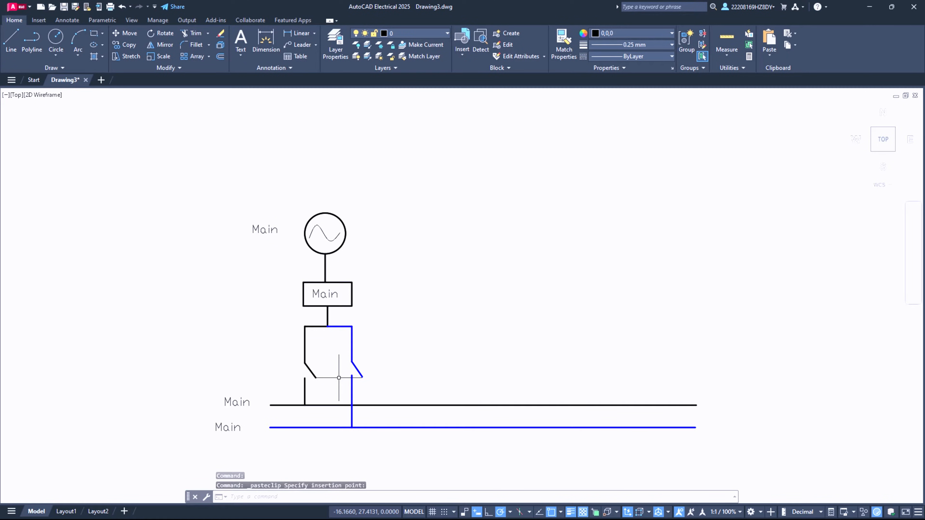
{"action": "key", "text": "ctrl+v"}
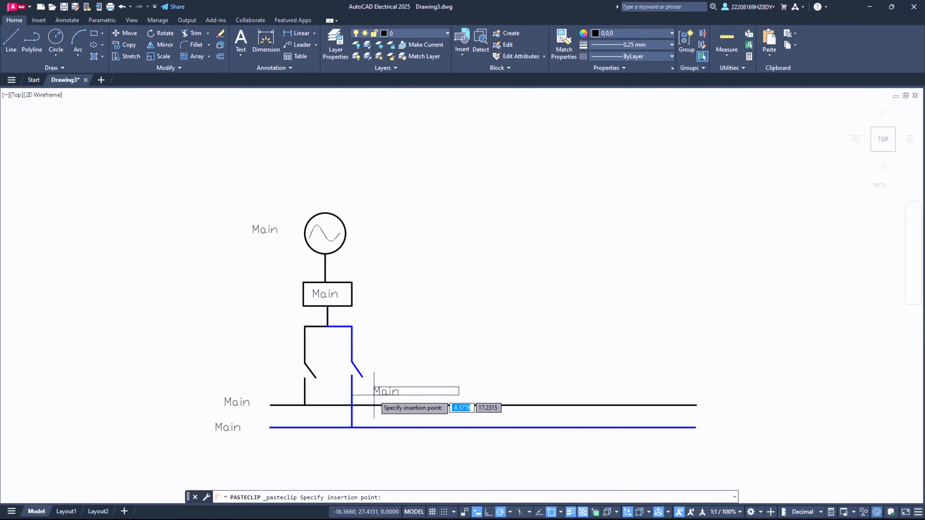
{"action": "left_click", "coordinate": [269, 370]}
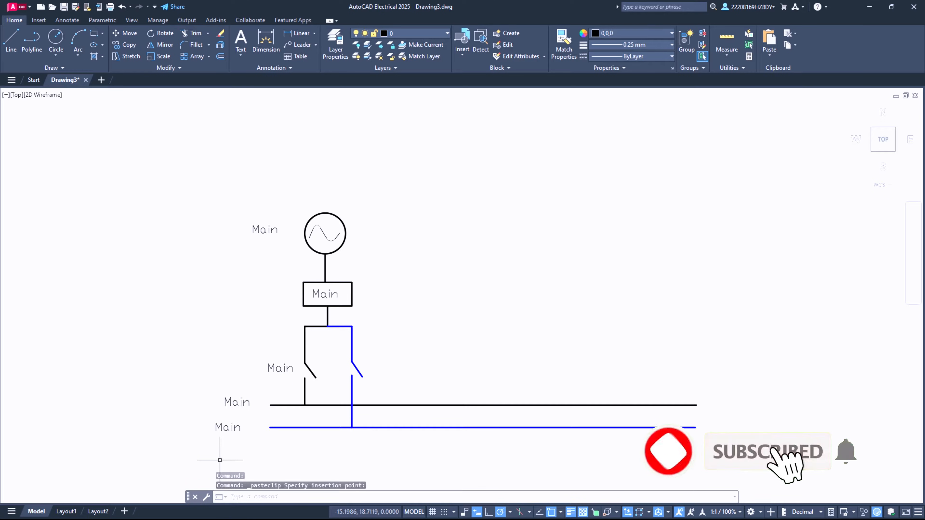
Step: Change the label text beside the blue busbar line to "Auxiliary"
{"action": "left_click", "coordinate": [220, 432]}
{"action": "double_click", "coordinate": [221, 432]}
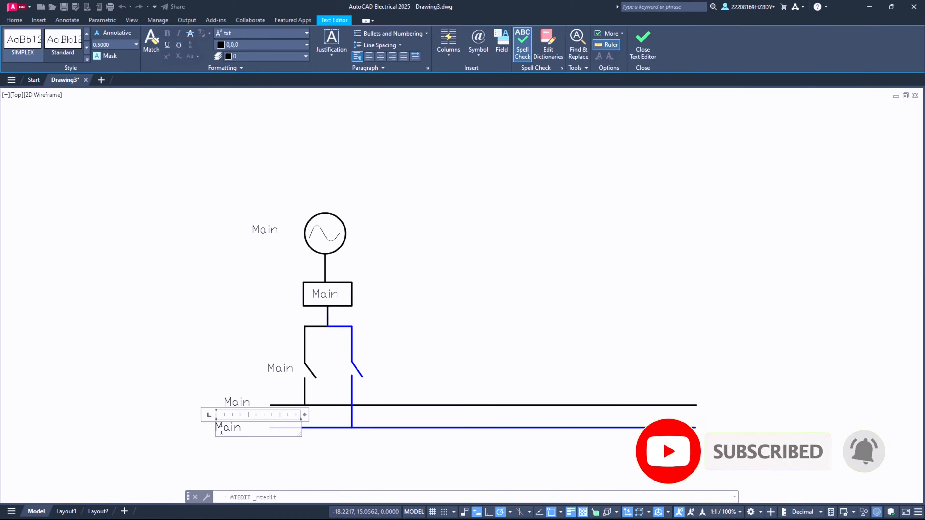
{"action": "double_click", "coordinate": [221, 432]}
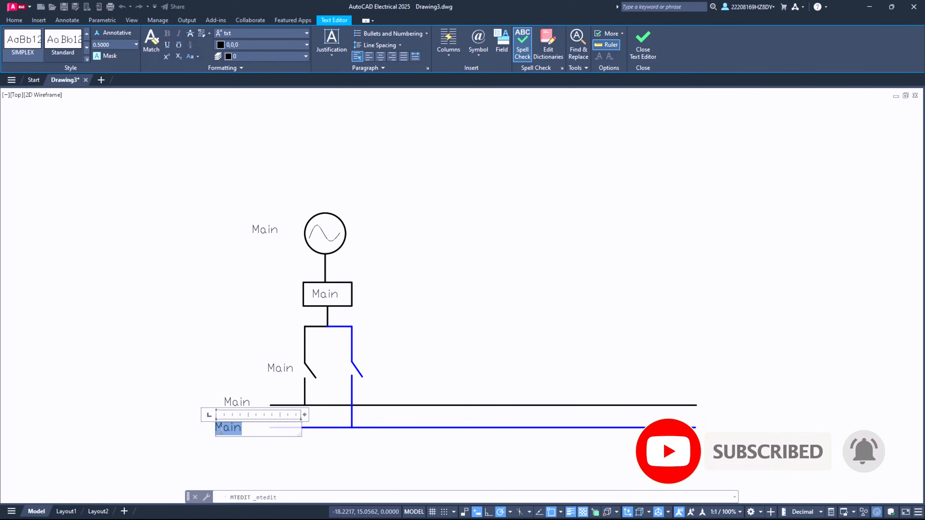
{"action": "type", "text": "Auxi"}
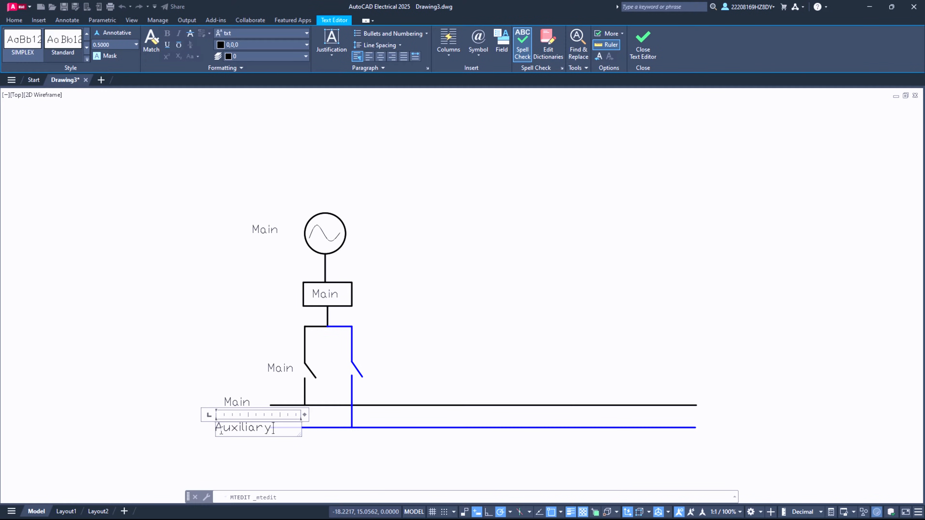
{"action": "type", "text": "liary"}
{"action": "key", "text": "Return"}
{"action": "left_click", "coordinate": [312, 431]}
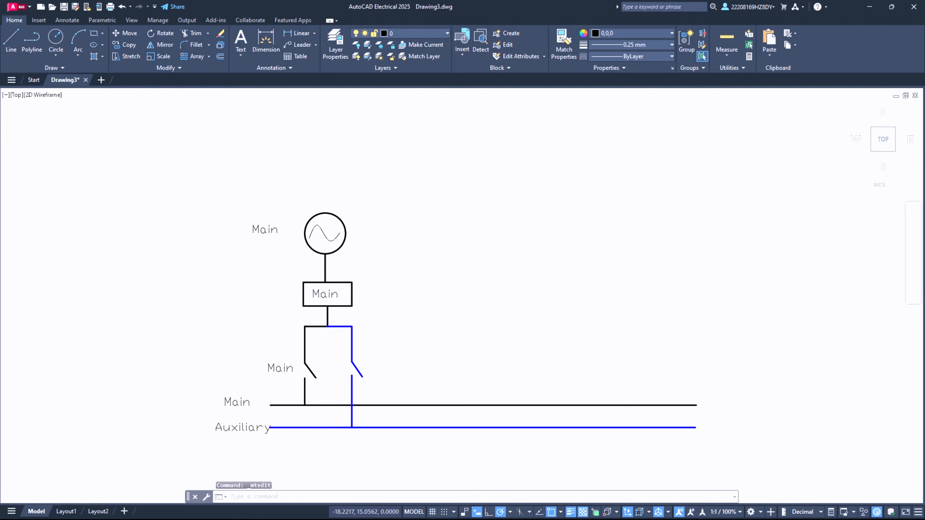
Step: Change the label text inside the rectangle to "C.B."
{"action": "double_click", "coordinate": [325, 294]}
{"action": "double_click", "coordinate": [323, 294]}
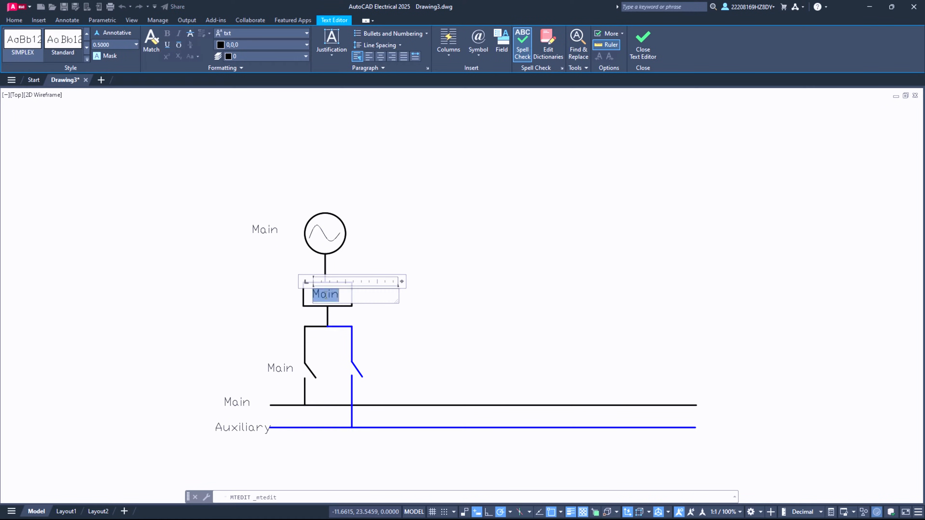
{"action": "type", "text": "C.B."}
{"action": "left_click", "coordinate": [287, 266]}
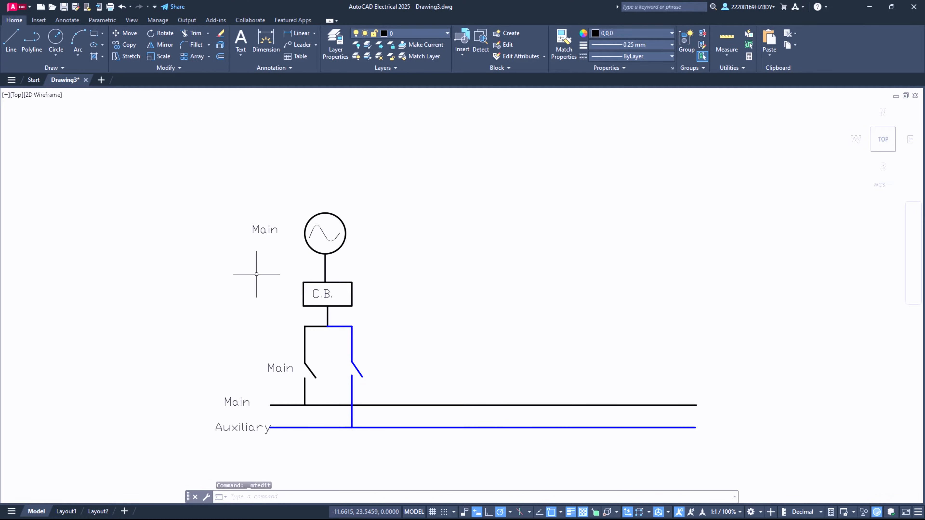
Step: Change the label text beside the circle to "Generator"
{"action": "left_click", "coordinate": [268, 229]}
{"action": "left_click", "coordinate": [268, 229]}
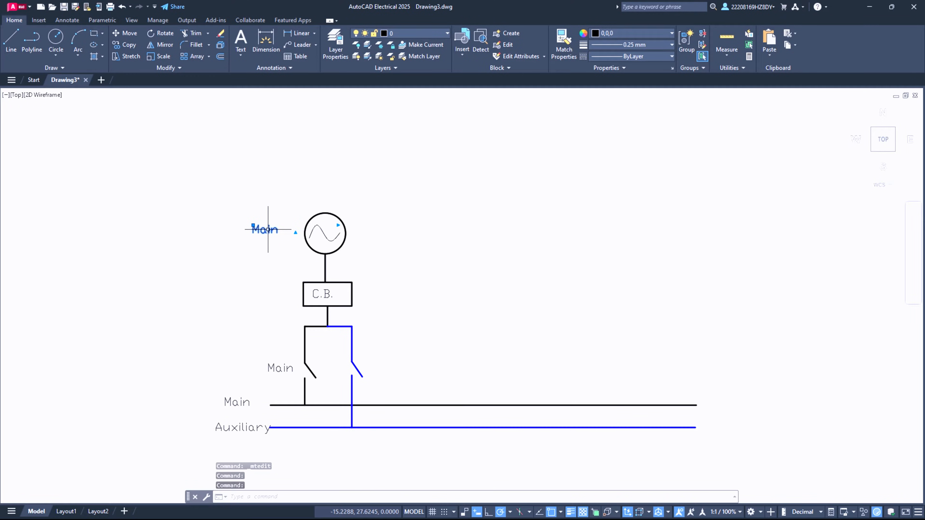
{"action": "double_click", "coordinate": [269, 229]}
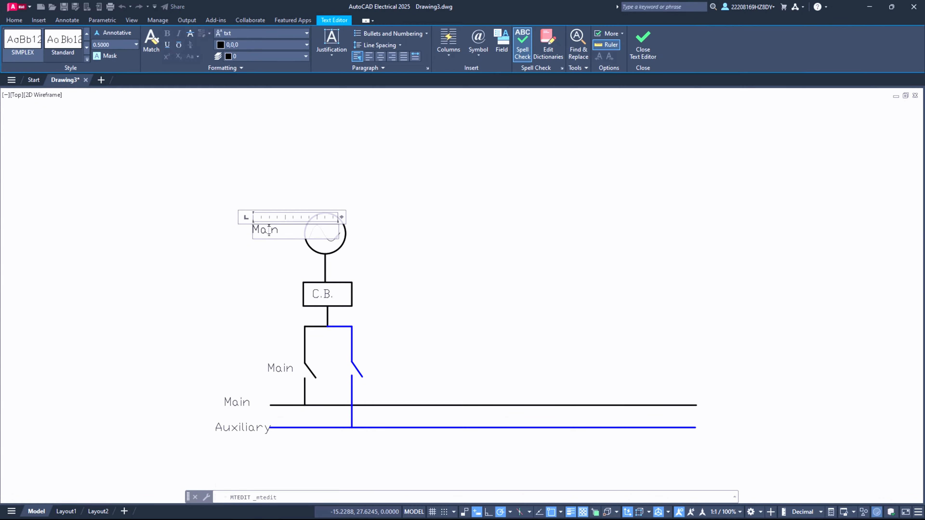
{"action": "type", "text": "Generator"}
{"action": "left_click", "coordinate": [541, 261]}
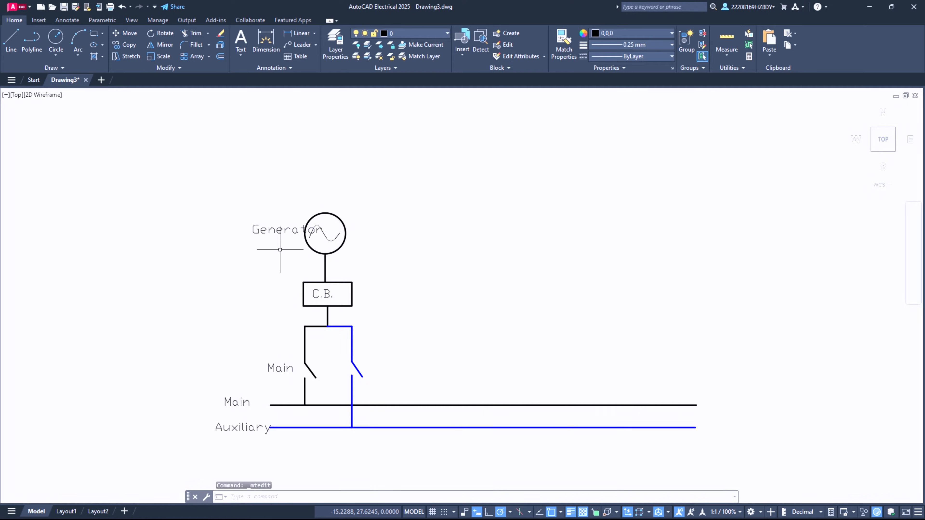
Step: Move the "Generator" label left and slightly down so it clears the circle
{"action": "left_click", "coordinate": [257, 227]}
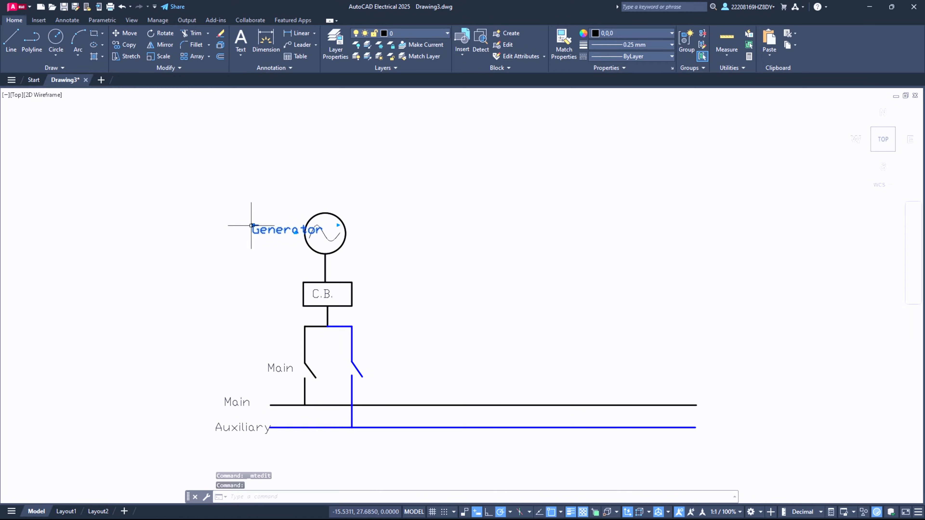
{"action": "left_click", "coordinate": [253, 226]}
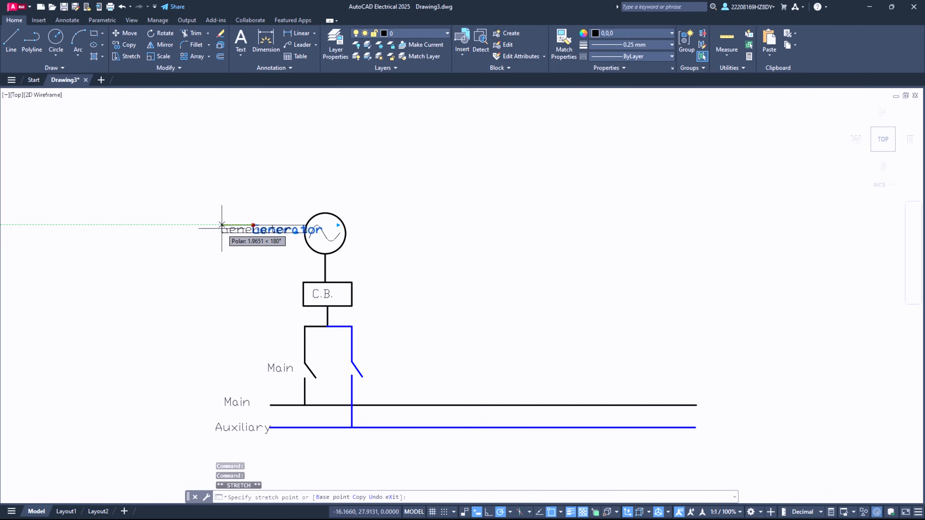
{"action": "left_click", "coordinate": [213, 235]}
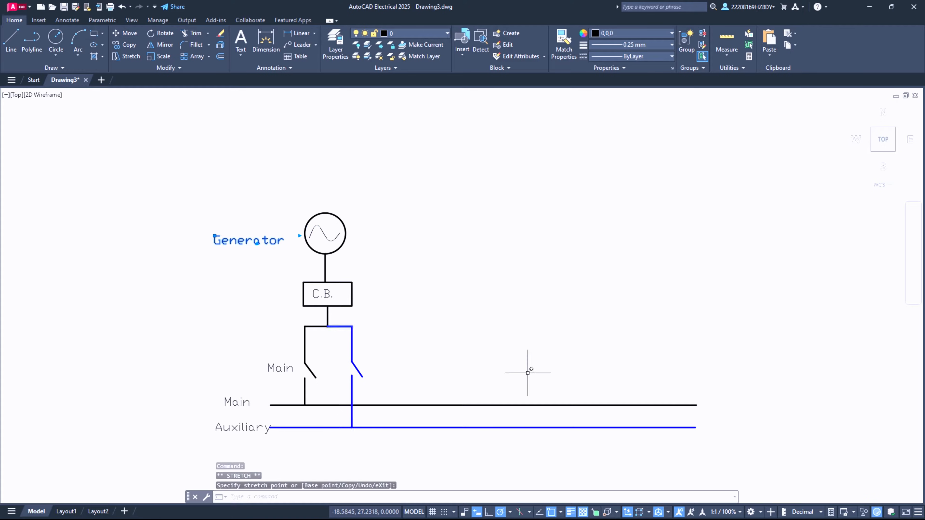
{"action": "left_click", "coordinate": [280, 367]}
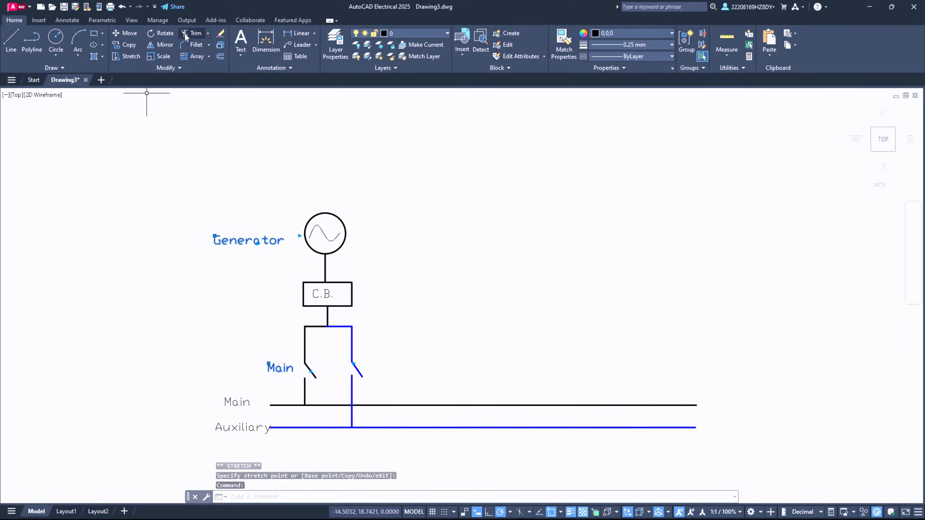
{"action": "left_click", "coordinate": [162, 34]}
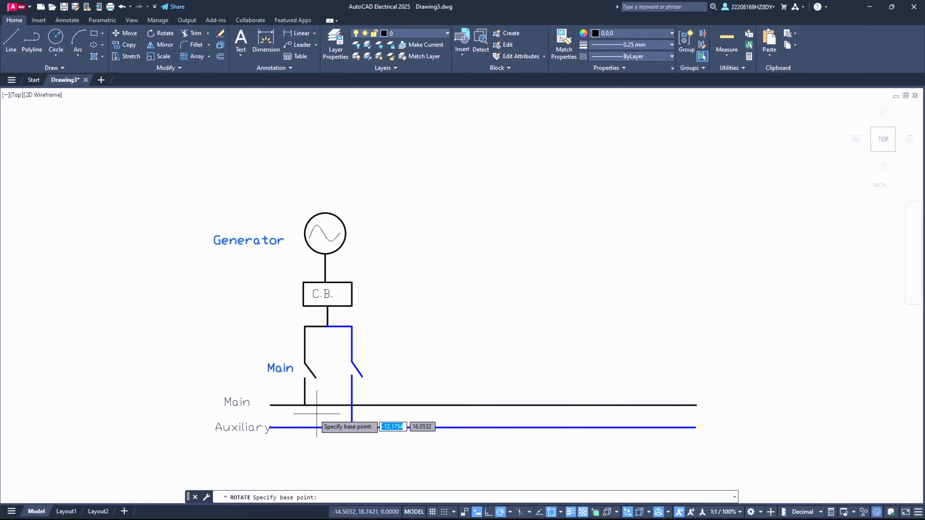
{"action": "left_click", "coordinate": [268, 369]}
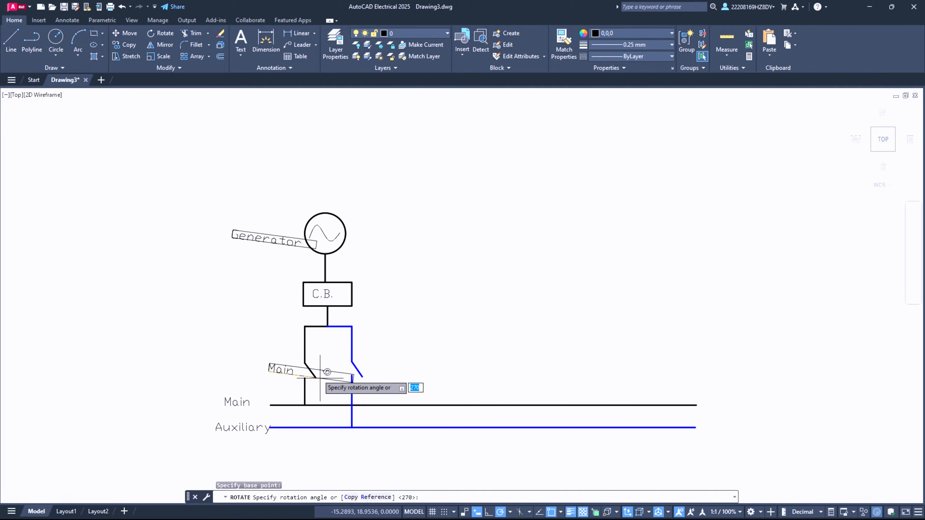
{"action": "key", "text": "Escape"}
{"action": "key", "text": "Escape"}
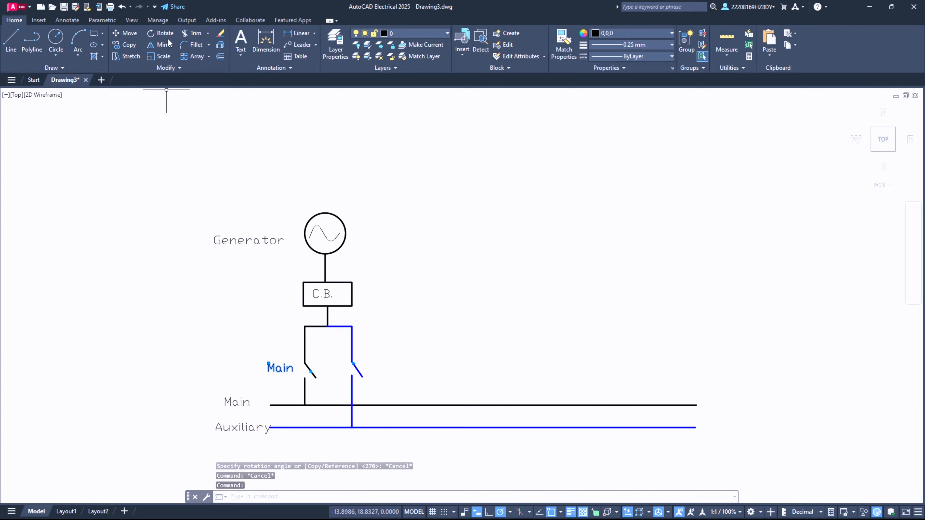
Step: Rotate the "Main" label beside the black switch to read vertically upward and move it closer to the switch
{"action": "left_click", "coordinate": [161, 34]}
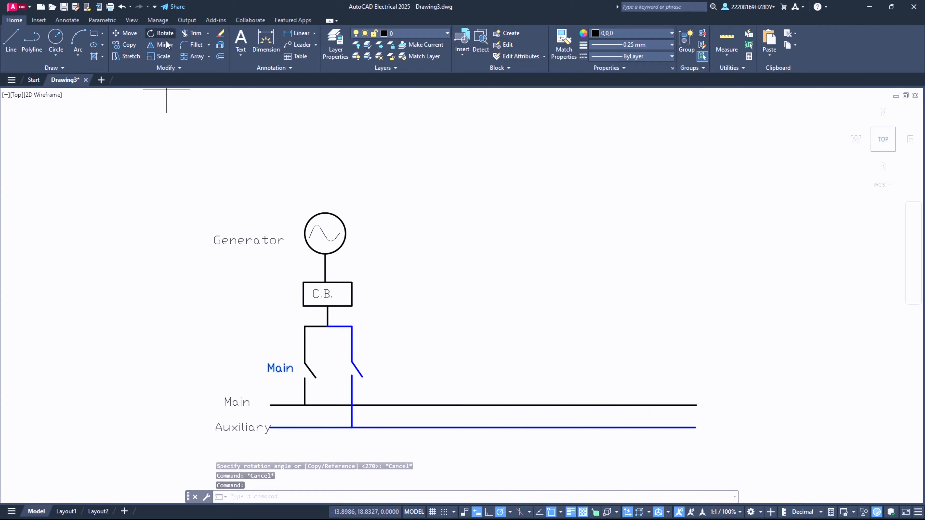
{"action": "left_click", "coordinate": [270, 366]}
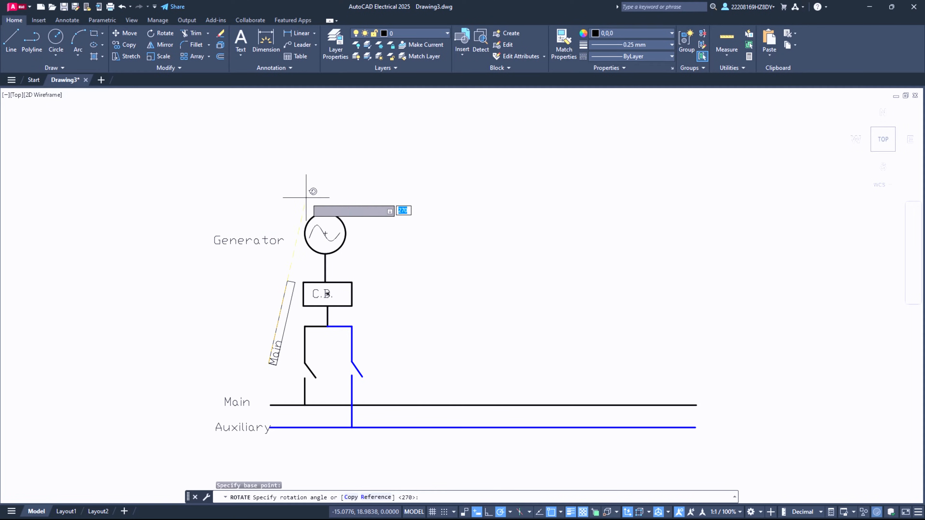
{"action": "key", "text": "Return"}
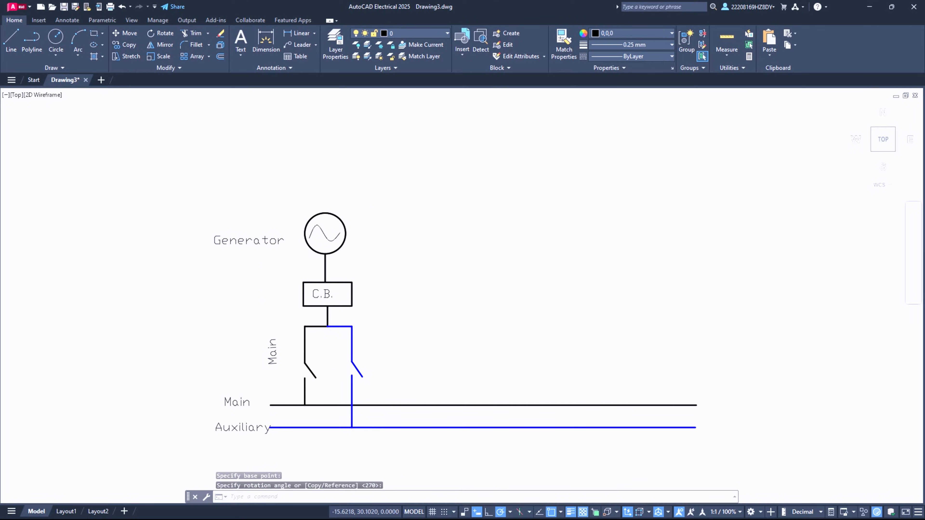
{"action": "left_click", "coordinate": [272, 362]}
{"action": "left_click", "coordinate": [269, 363]}
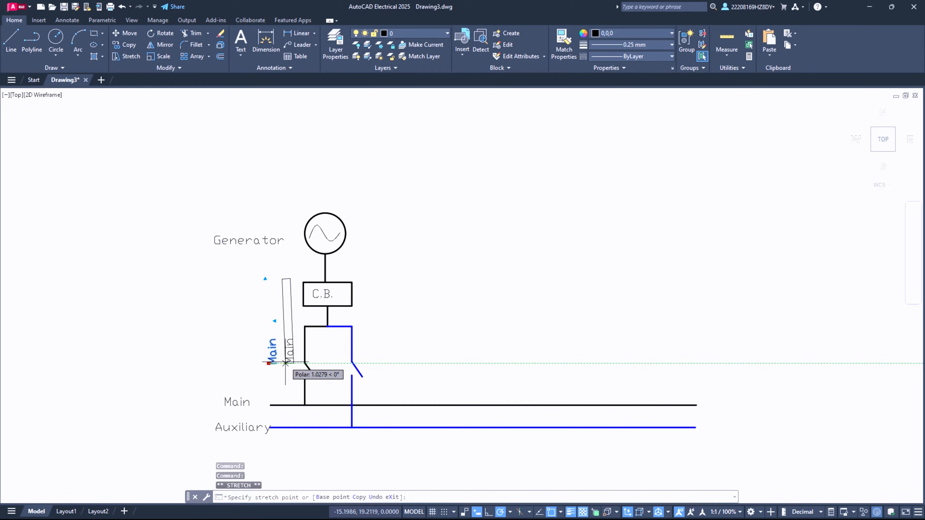
{"action": "left_click", "coordinate": [284, 383]}
Step: Change the vertical label text beside the black switch to "isolator"
{"action": "double_click", "coordinate": [286, 379]}
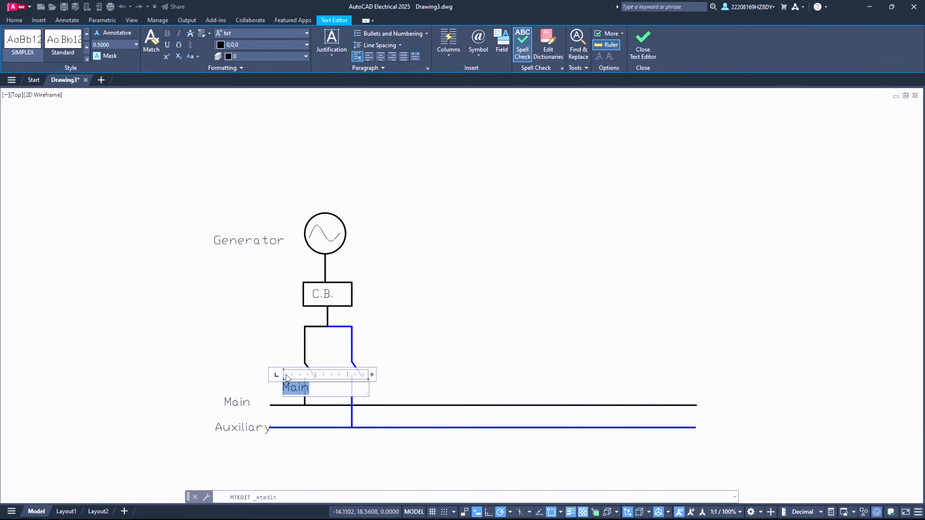
{"action": "type", "text": "is"}
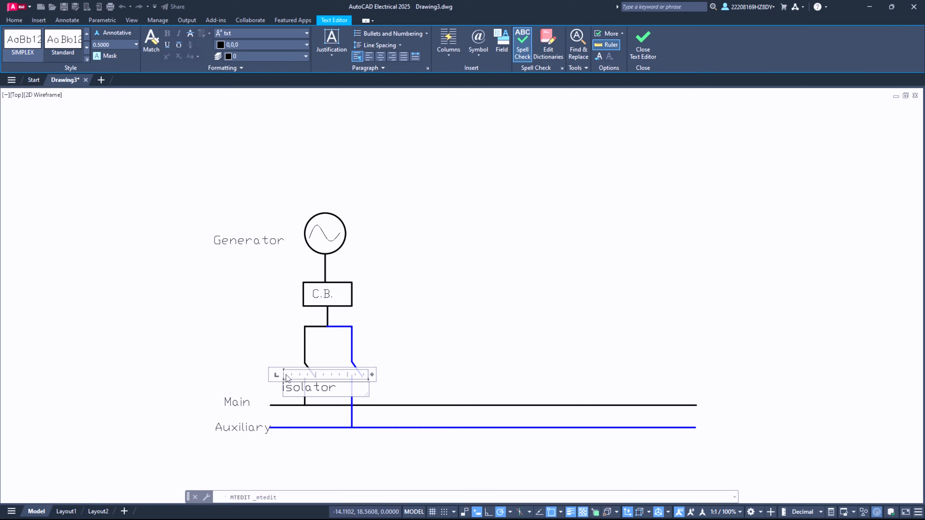
{"action": "type", "text": "olator"}
{"action": "key", "text": "Return"}
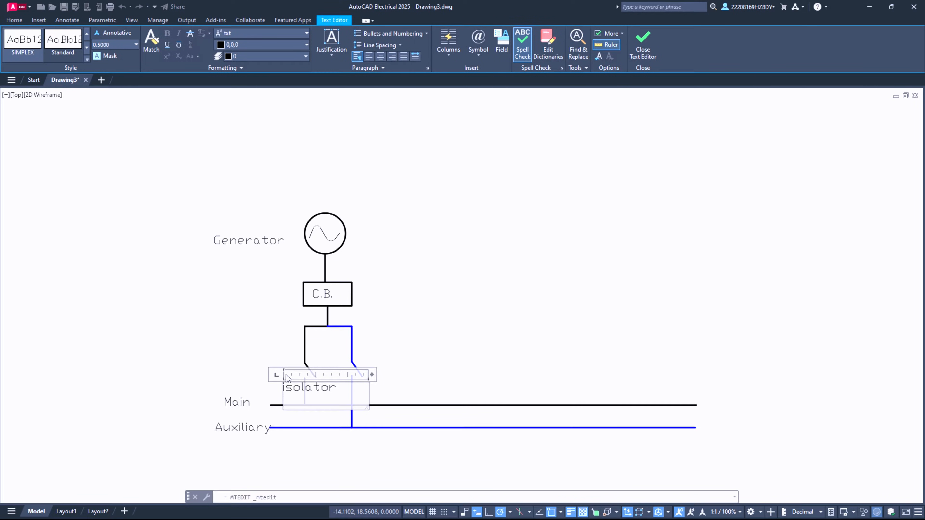
{"action": "left_click", "coordinate": [457, 338]}
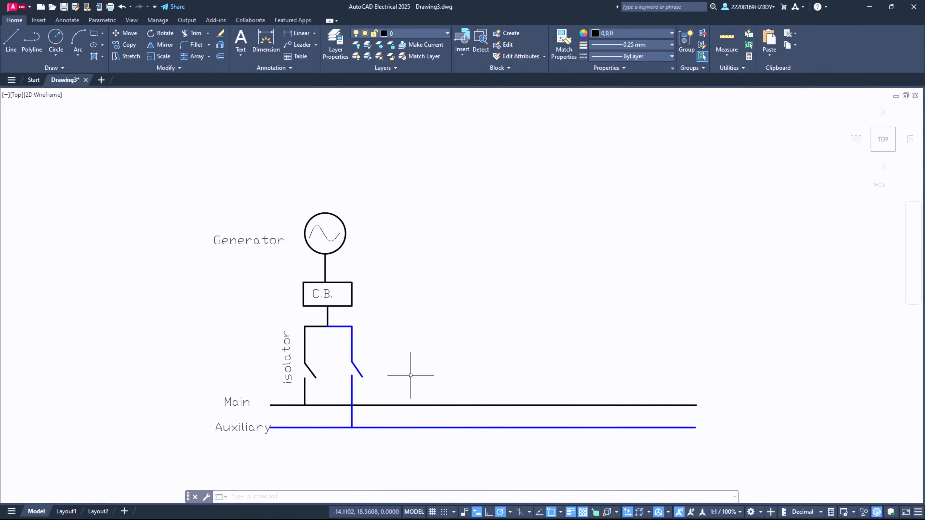
Step: Copy the generator, C.B., isolator branches and their labels to the right part of the busbars, based on the black branch's lower end
{"action": "left_click", "coordinate": [416, 393]}
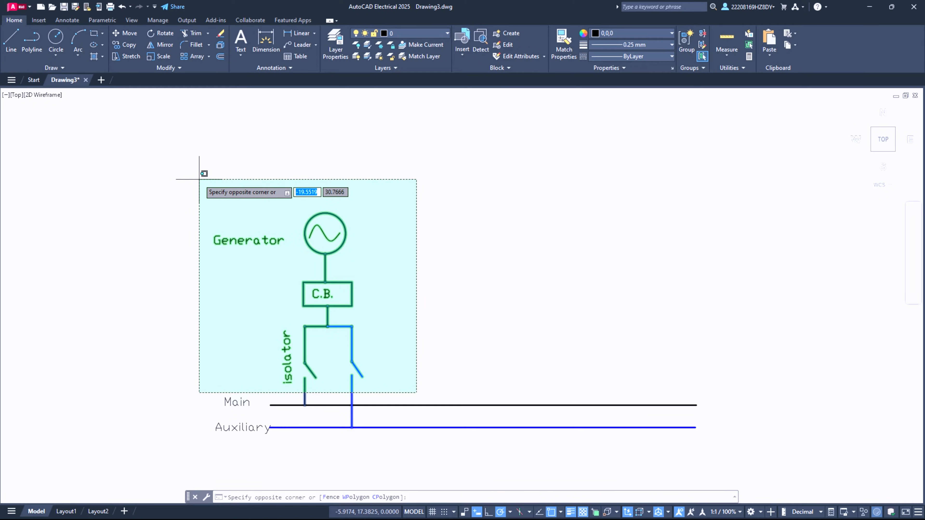
{"action": "left_click", "coordinate": [200, 171]}
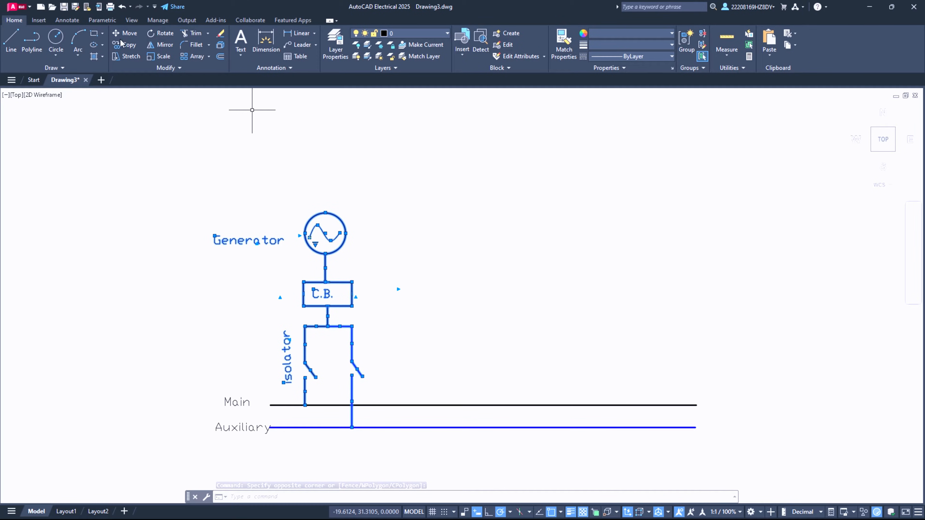
{"action": "left_click", "coordinate": [124, 45]}
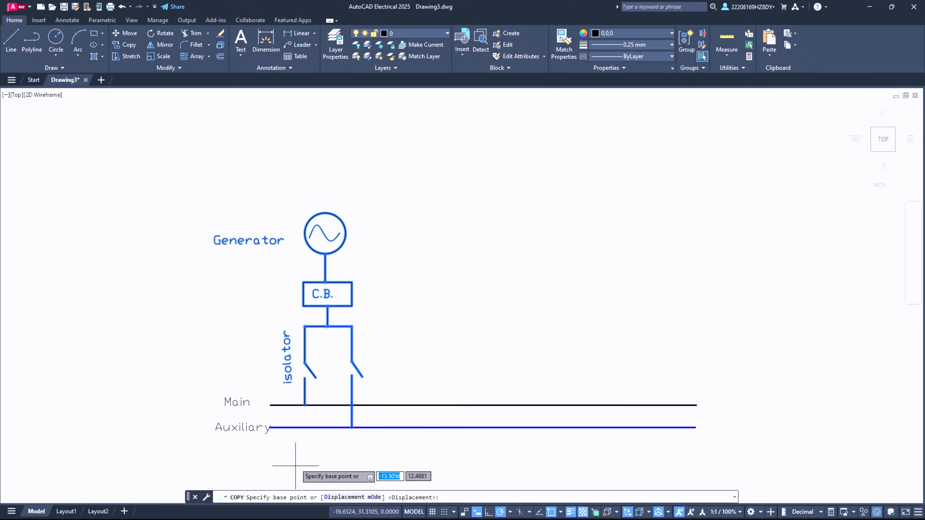
{"action": "left_click", "coordinate": [305, 405]}
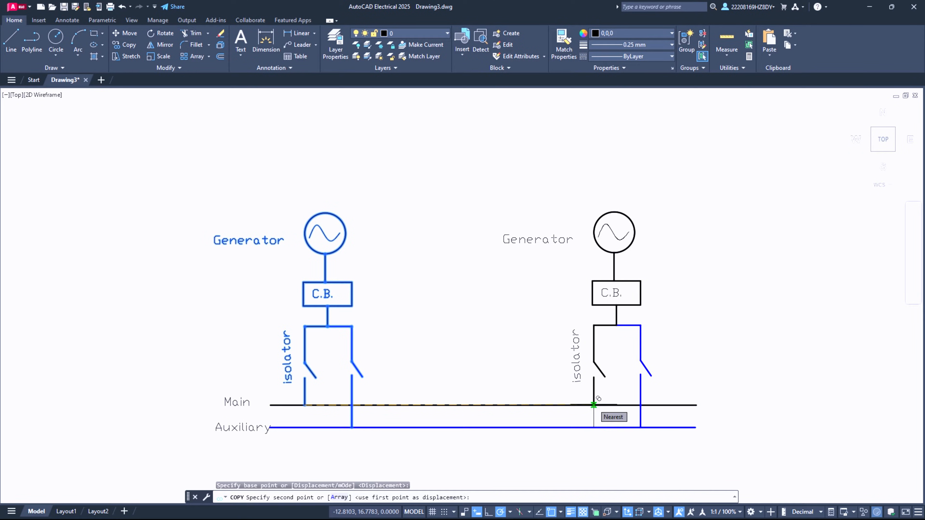
{"action": "key", "text": "Escape"}
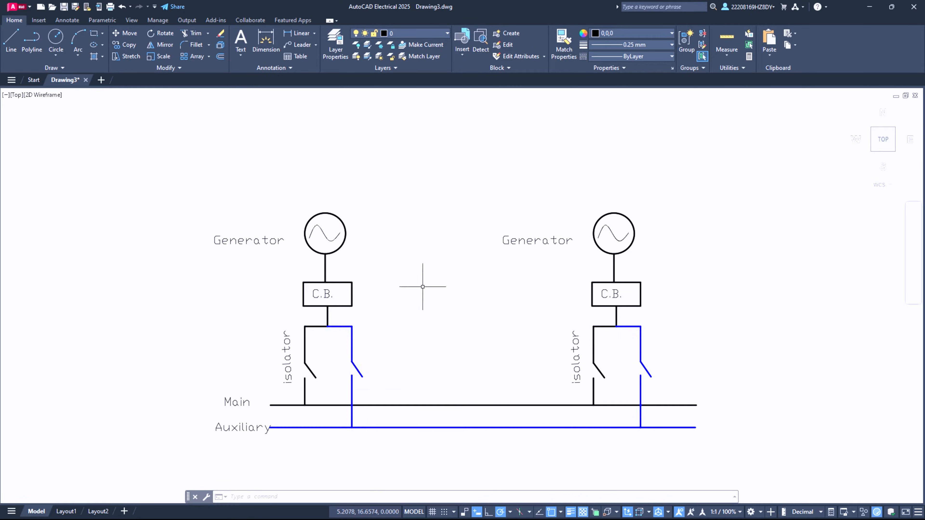
{"action": "scroll", "coordinate": [421, 280], "scroll_direction": "down", "scroll_amount": 2}
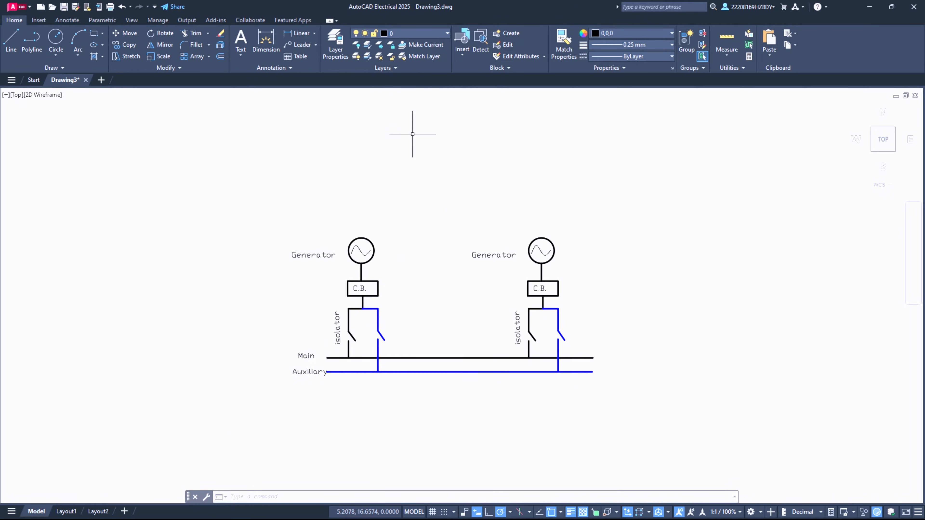
{"action": "scroll", "coordinate": [423, 103], "scroll_direction": "down", "scroll_amount": 2}
{"action": "scroll", "coordinate": [452, 408], "scroll_direction": "up", "scroll_amount": 3}
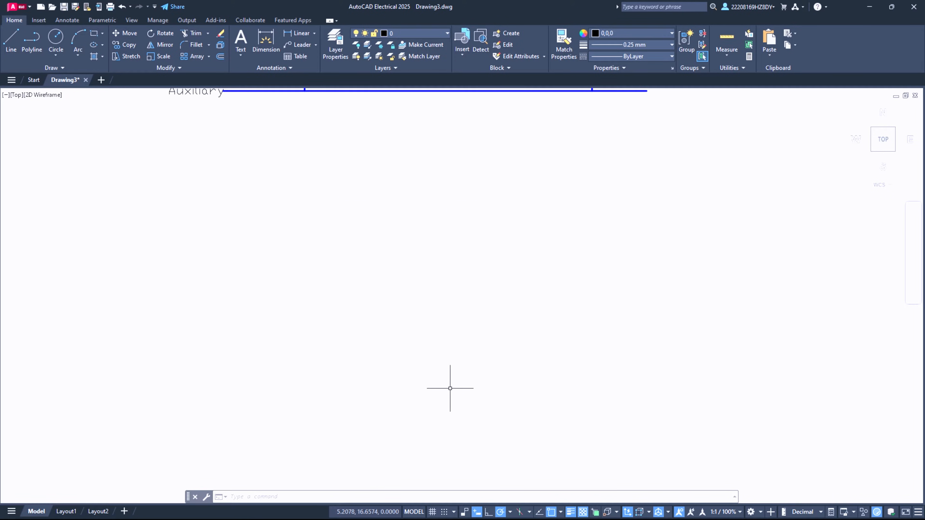
{"action": "scroll", "coordinate": [453, 382], "scroll_direction": "down", "scroll_amount": 1}
{"action": "scroll", "coordinate": [420, 232], "scroll_direction": "up", "scroll_amount": 2}
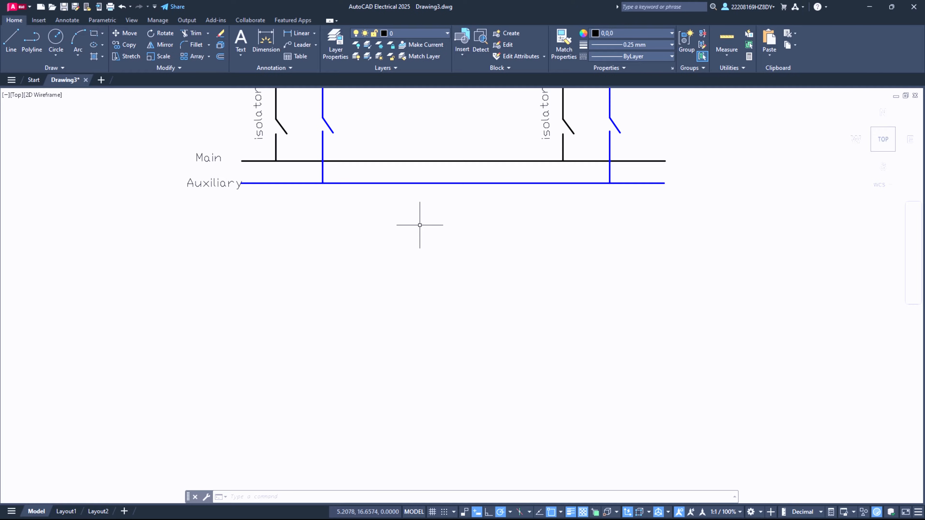
{"action": "scroll", "coordinate": [420, 265], "scroll_direction": "down", "scroll_amount": 4}
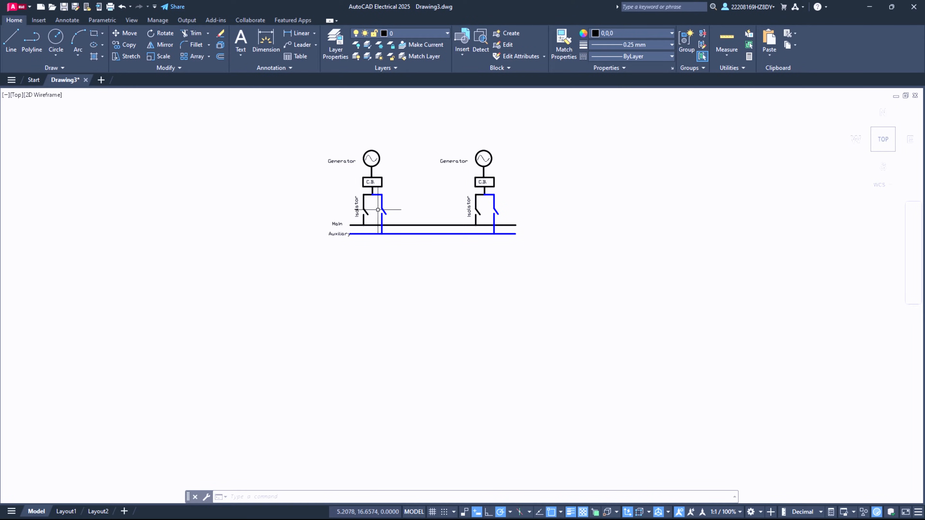
{"action": "scroll", "coordinate": [382, 213], "scroll_direction": "up", "scroll_amount": 4}
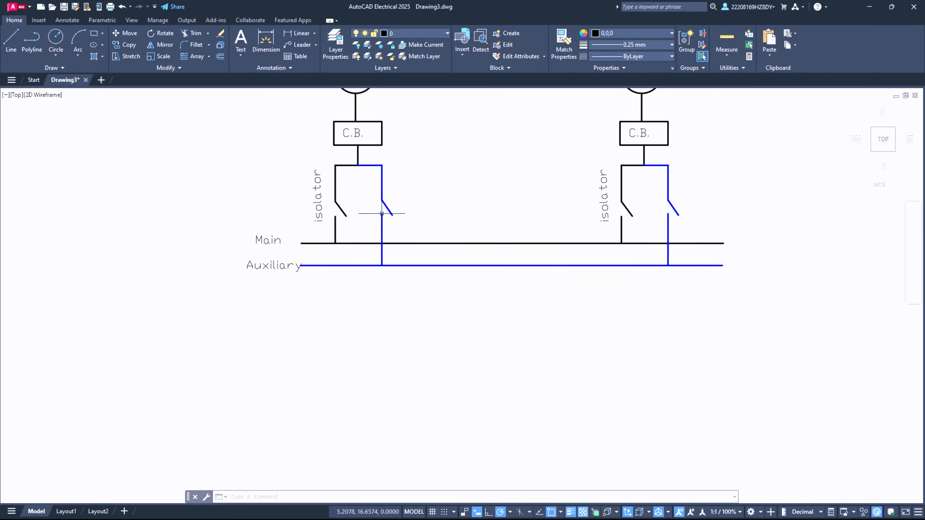
{"action": "scroll", "coordinate": [382, 198], "scroll_direction": "up", "scroll_amount": 2}
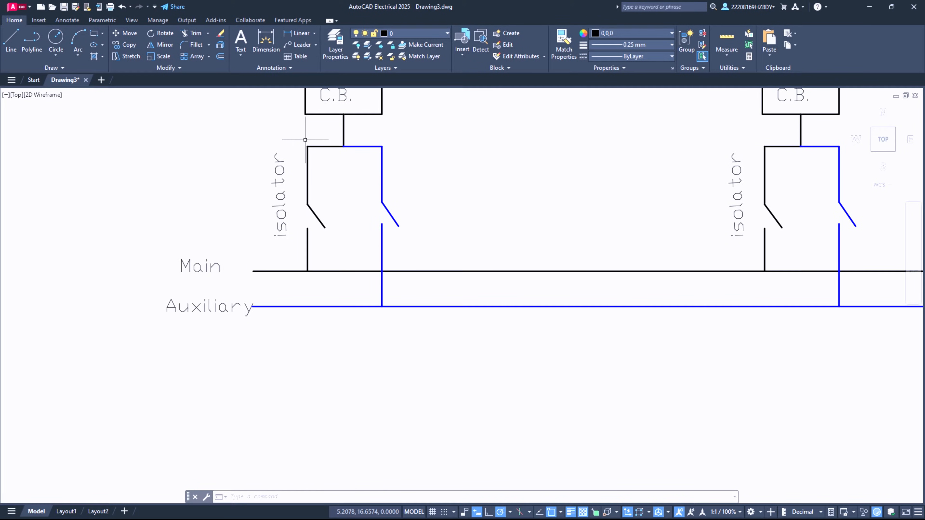
{"action": "left_click", "coordinate": [450, 241]}
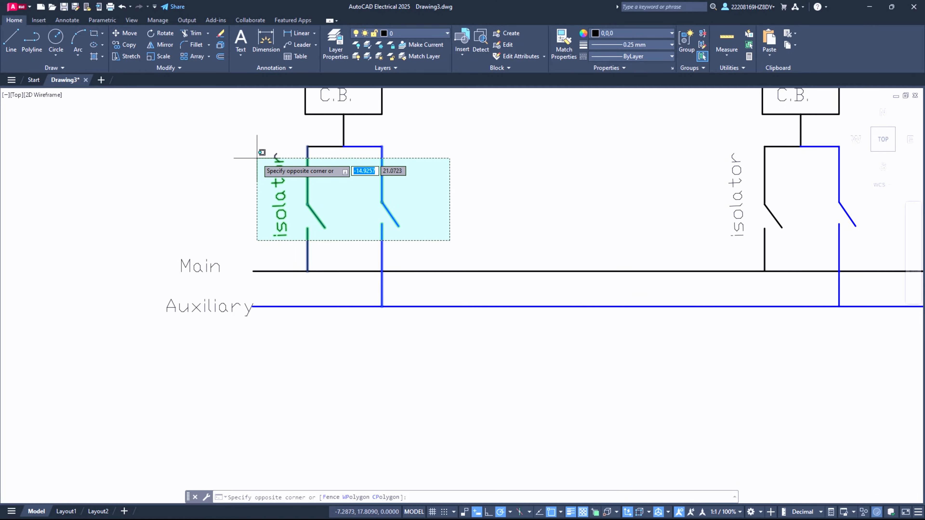
{"action": "left_click", "coordinate": [271, 152]}
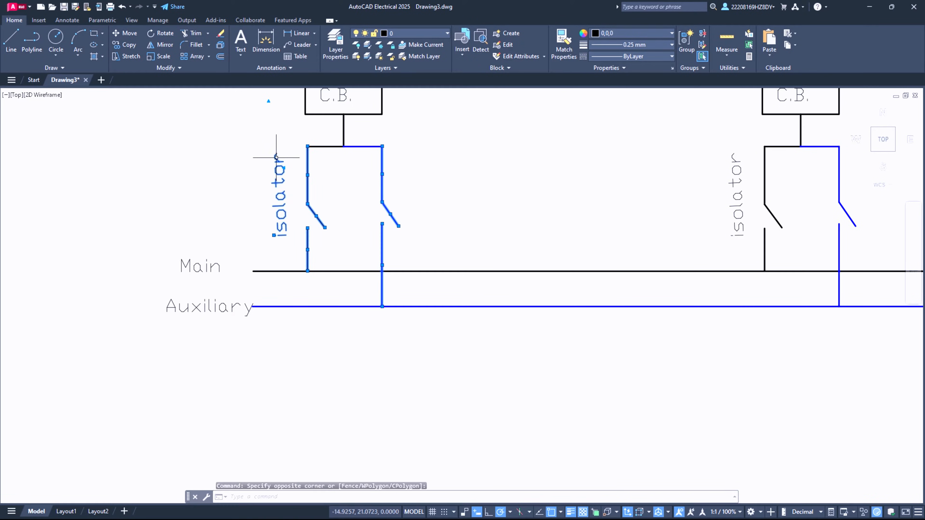
{"action": "left_click", "coordinate": [329, 146]}
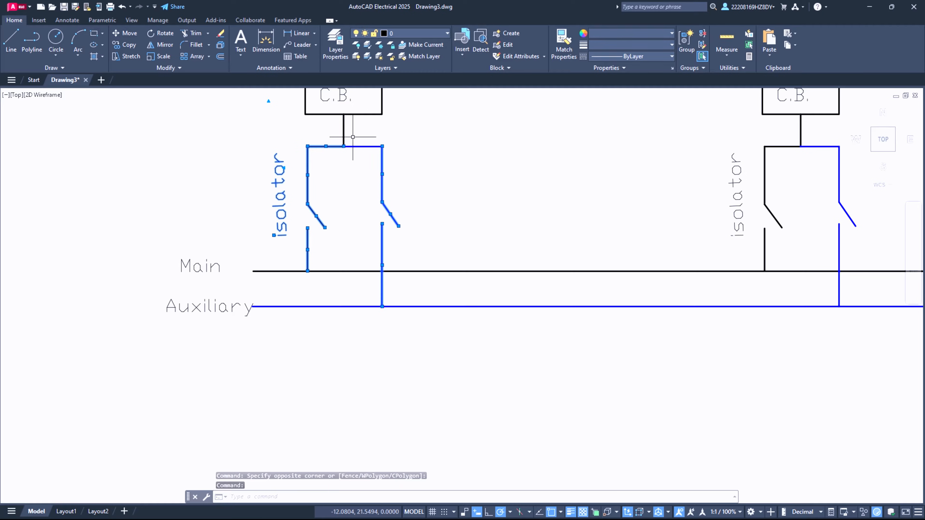
{"action": "left_click", "coordinate": [344, 140]}
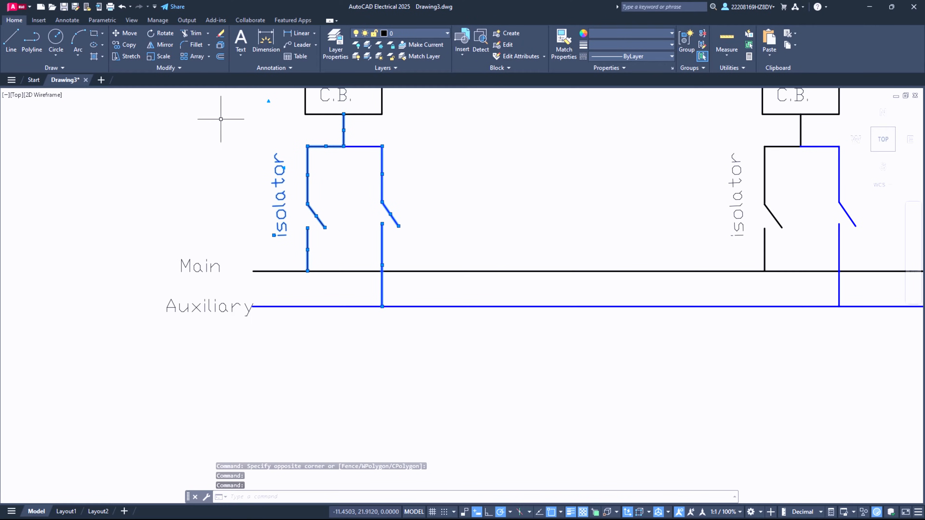
{"action": "left_click", "coordinate": [126, 44]}
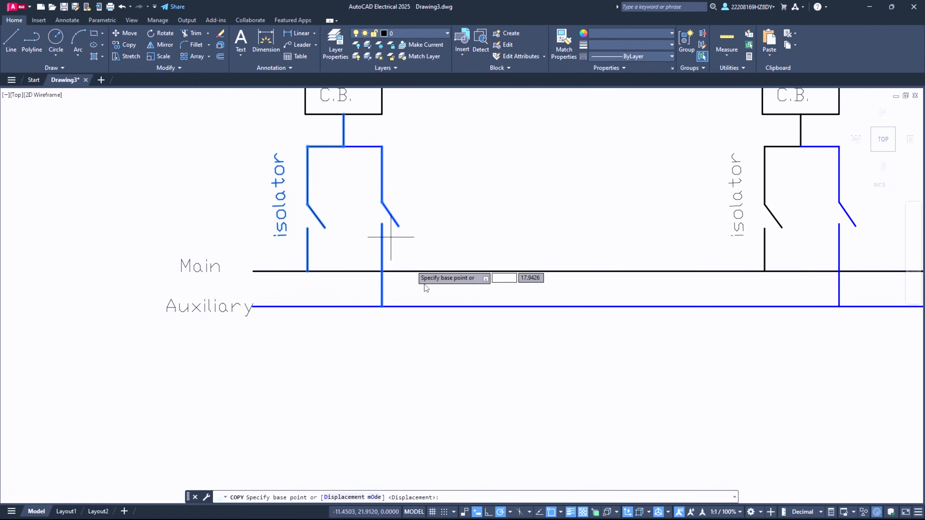
{"action": "left_click", "coordinate": [308, 271]}
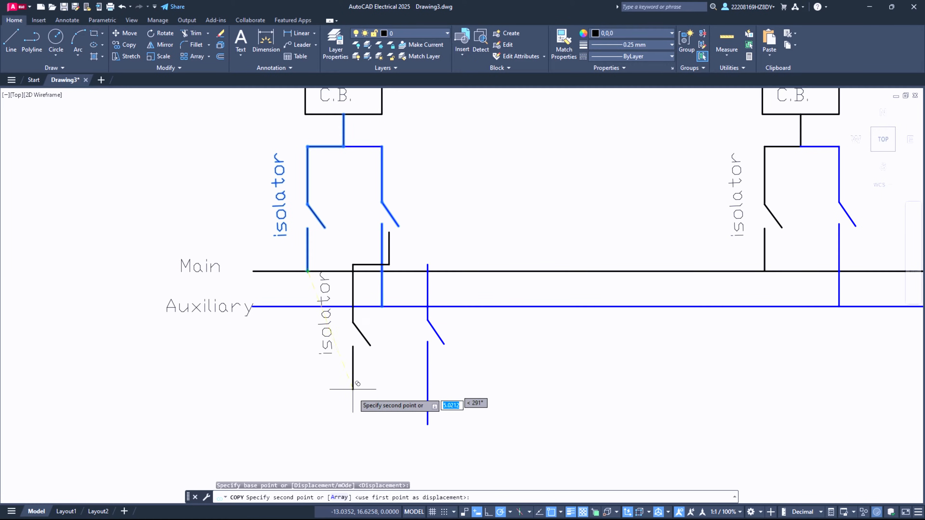
{"action": "scroll", "coordinate": [354, 410], "scroll_direction": "down", "scroll_amount": 2}
{"action": "scroll", "coordinate": [319, 412], "scroll_direction": "down", "scroll_amount": 2}
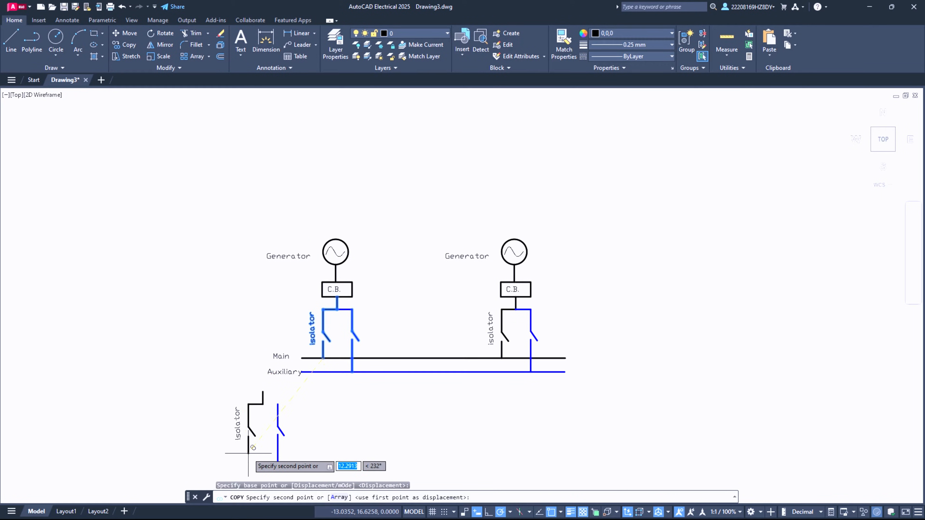
{"action": "key", "text": "Escape"}
Step: Copy the left feeder's isolator branches, connecting stub and "isolator" label below the Auxiliary busbar, using the stub's upper end as base point
{"action": "scroll", "coordinate": [359, 308], "scroll_direction": "up", "scroll_amount": 4}
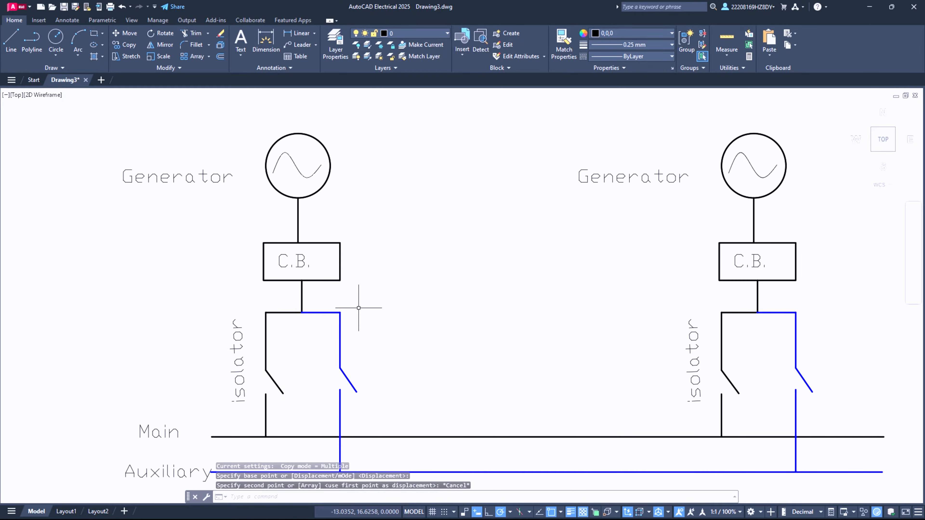
{"action": "left_click", "coordinate": [385, 415]}
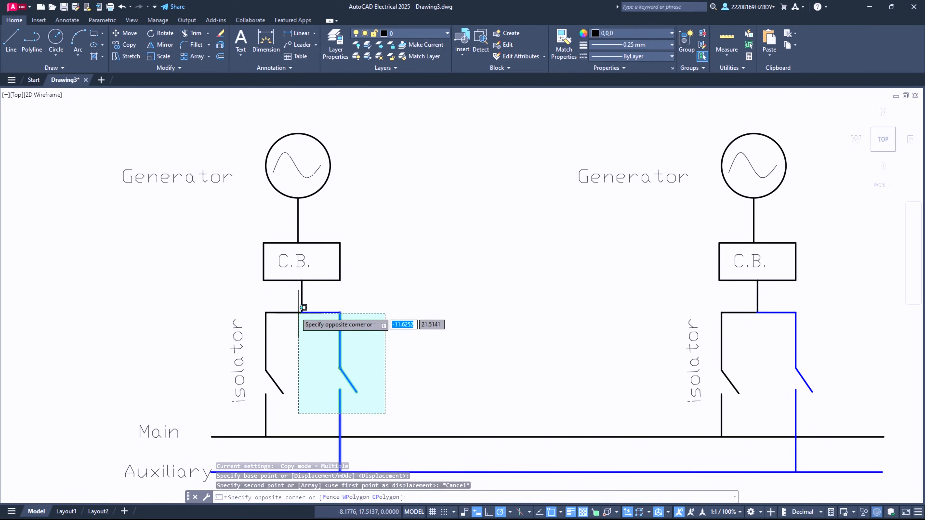
{"action": "left_click", "coordinate": [204, 297]}
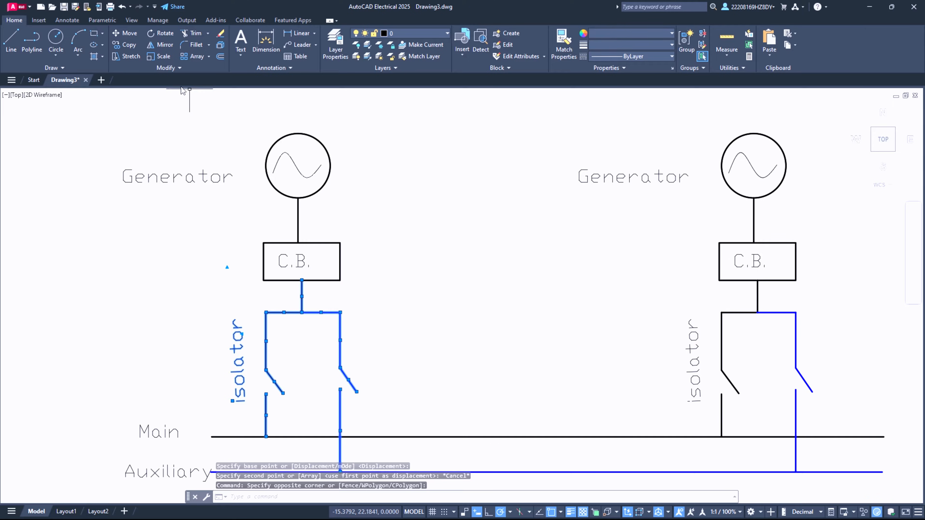
{"action": "left_click", "coordinate": [129, 45]}
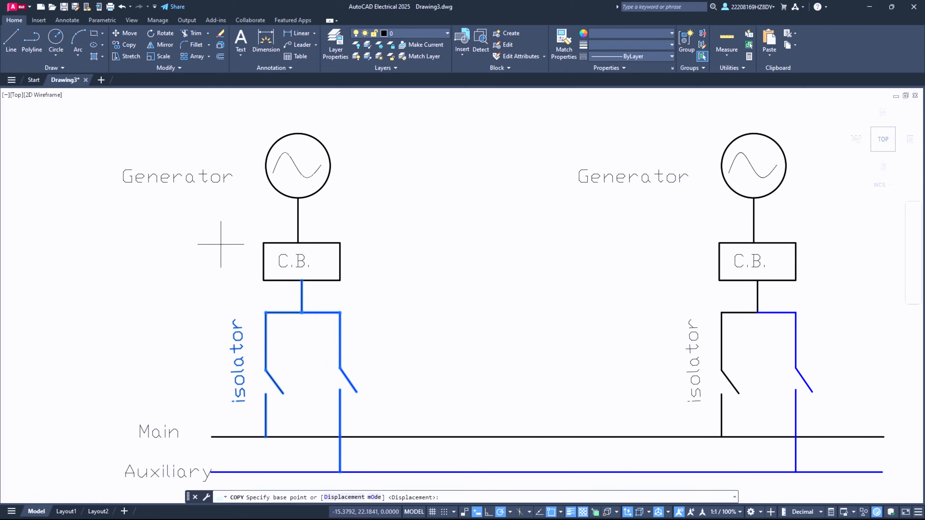
{"action": "left_click", "coordinate": [302, 280]}
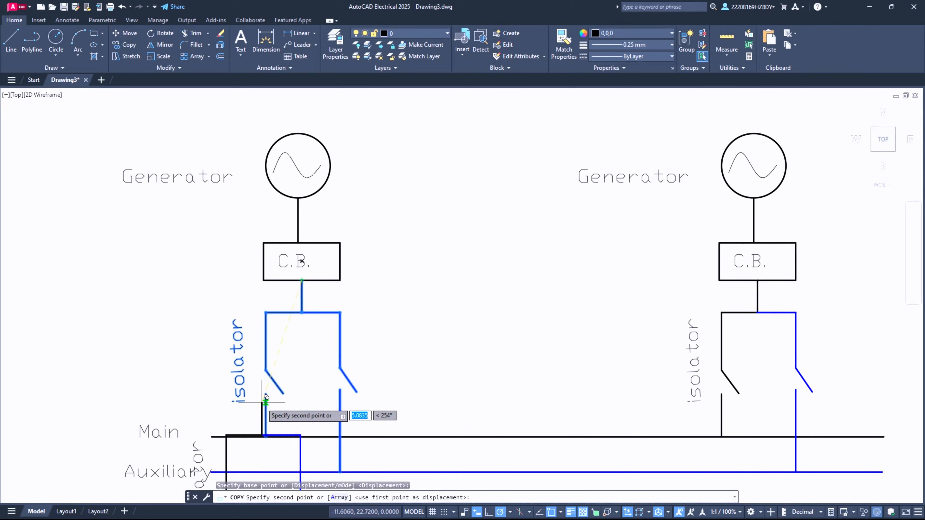
{"action": "scroll", "coordinate": [204, 328], "scroll_direction": "down", "scroll_amount": 8}
{"action": "scroll", "coordinate": [198, 363], "scroll_direction": "up", "scroll_amount": 6}
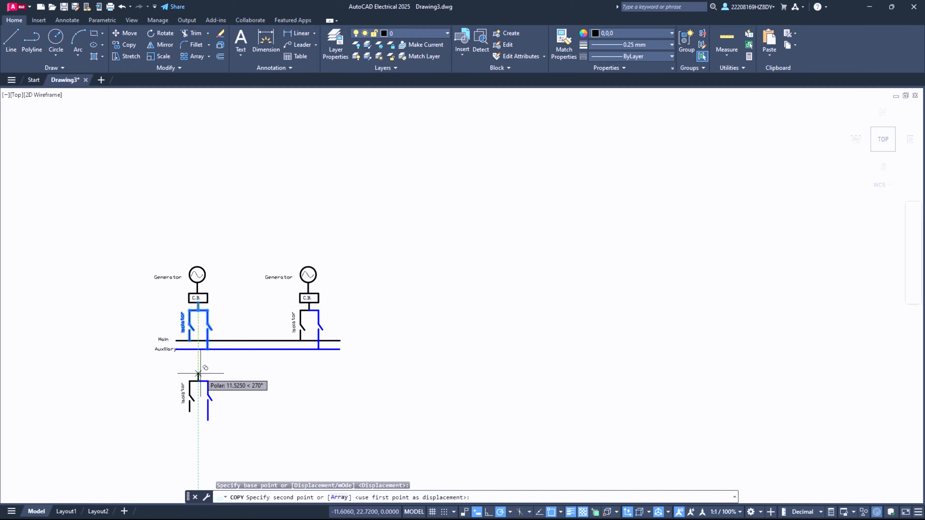
{"action": "left_click", "coordinate": [209, 344]}
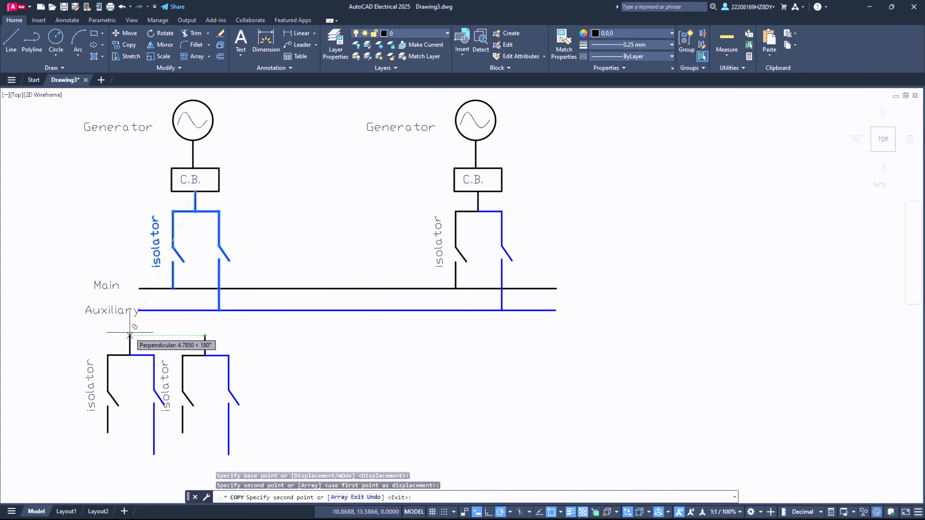
{"action": "key", "text": "Escape"}
{"action": "left_click", "coordinate": [140, 329]}
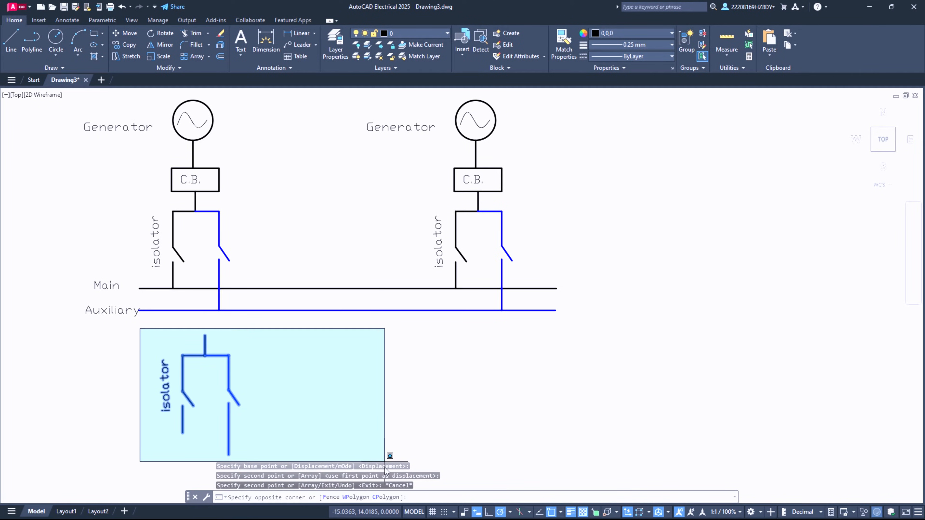
{"action": "left_click", "coordinate": [387, 456]}
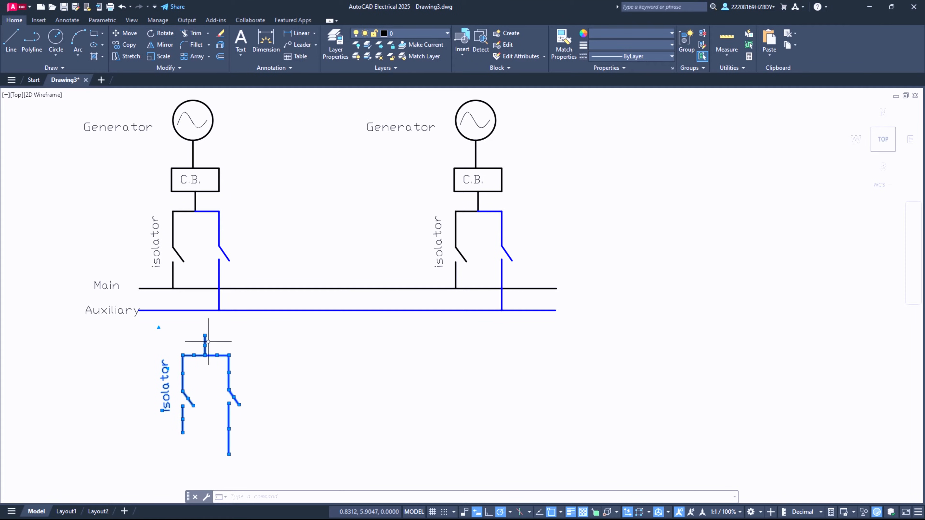
{"action": "left_click", "coordinate": [204, 334]}
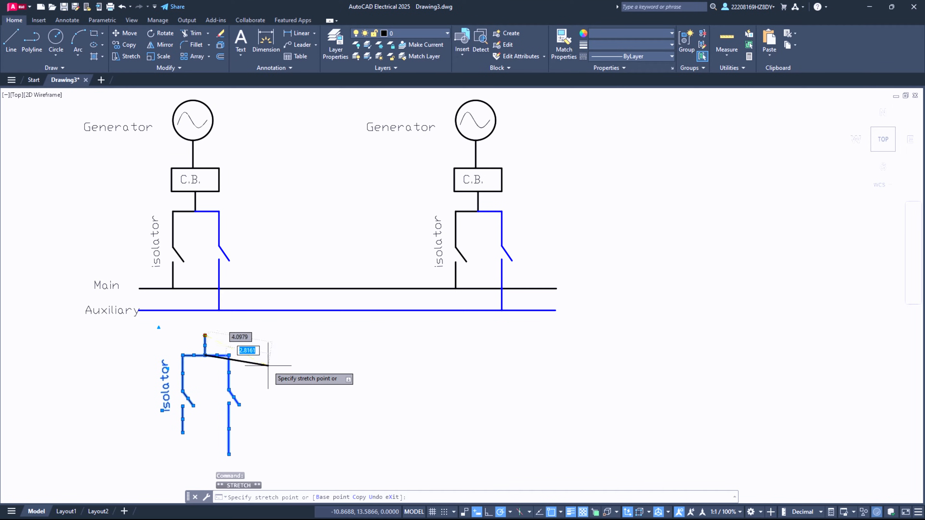
{"action": "key", "text": "Escape"}
{"action": "key", "text": "Escape"}
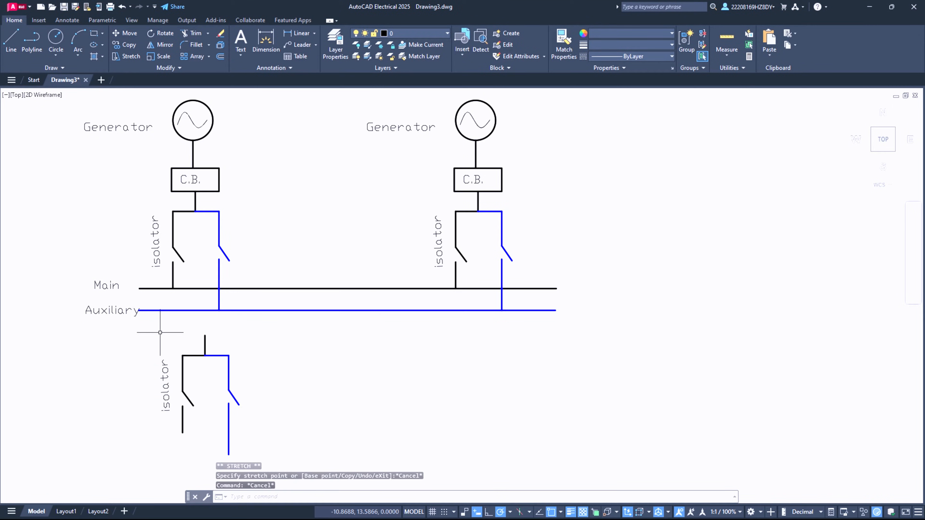
Step: Group the copied isolator branches, stub and label below the Auxiliary busbar into one object
{"action": "left_click", "coordinate": [143, 329]}
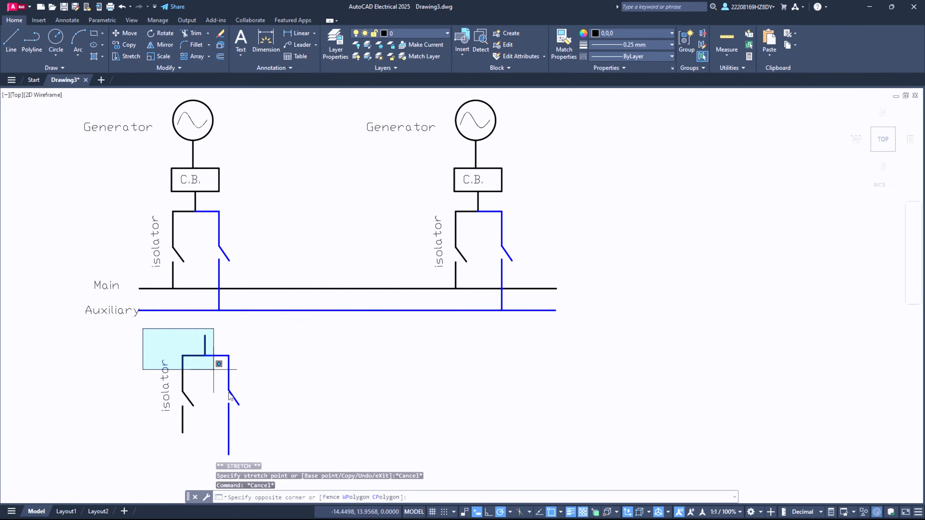
{"action": "left_click", "coordinate": [268, 480]}
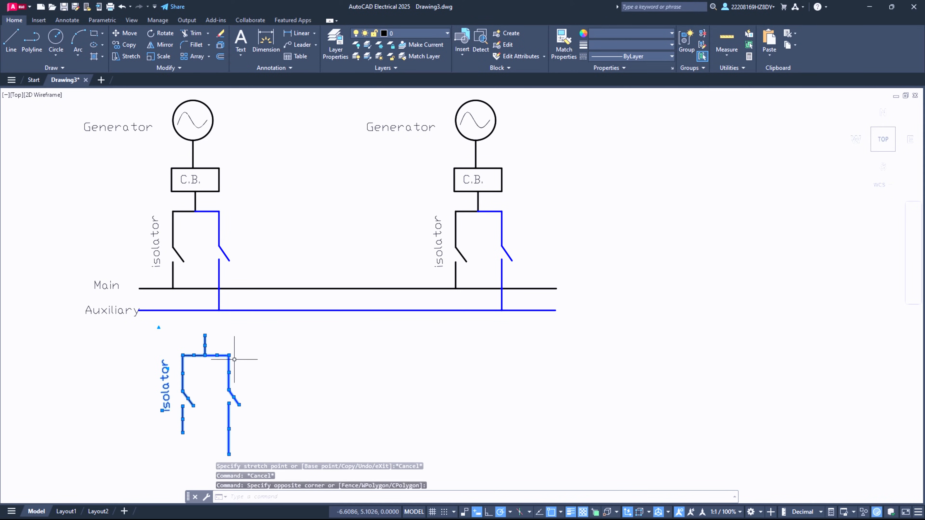
{"action": "right_click", "coordinate": [203, 348]}
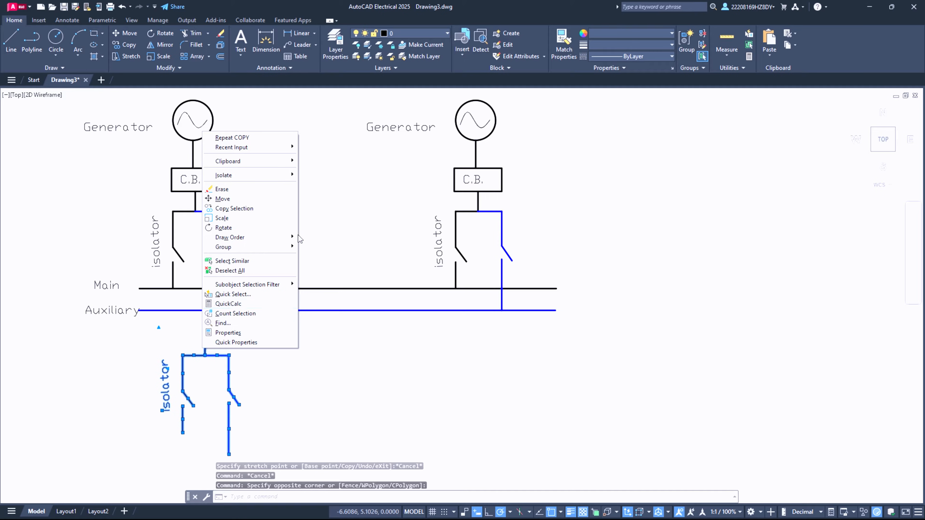
{"action": "left_click", "coordinate": [313, 248]}
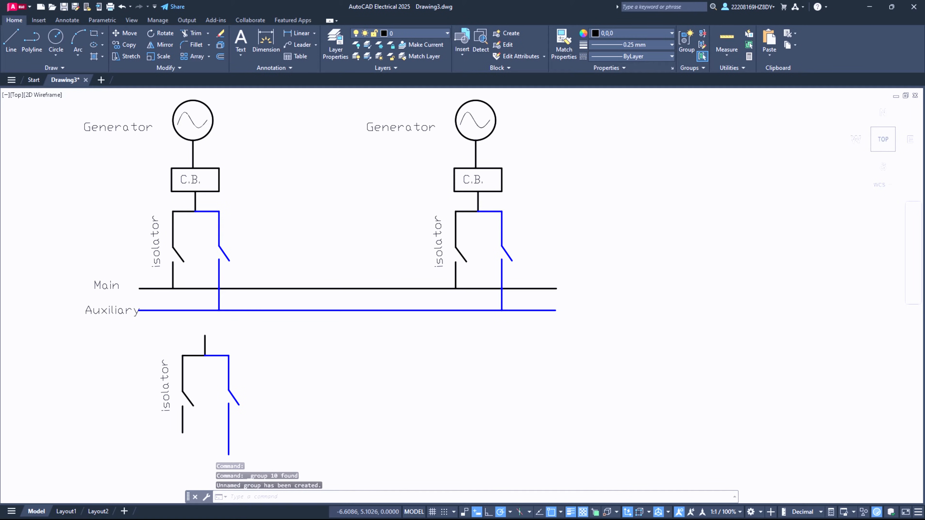
Step: Rotate the isolator group 180 degrees about the lower end of its blue branch
{"action": "left_click", "coordinate": [203, 356]}
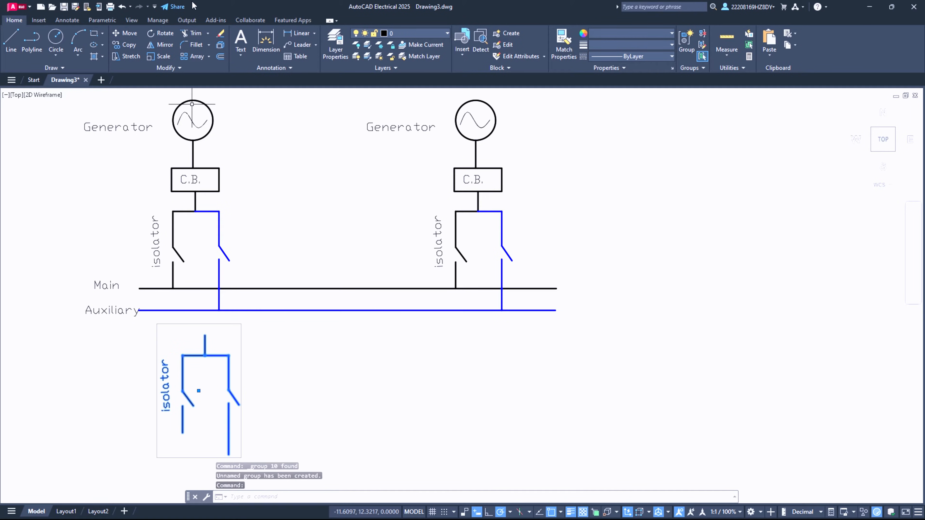
{"action": "left_click", "coordinate": [165, 36]}
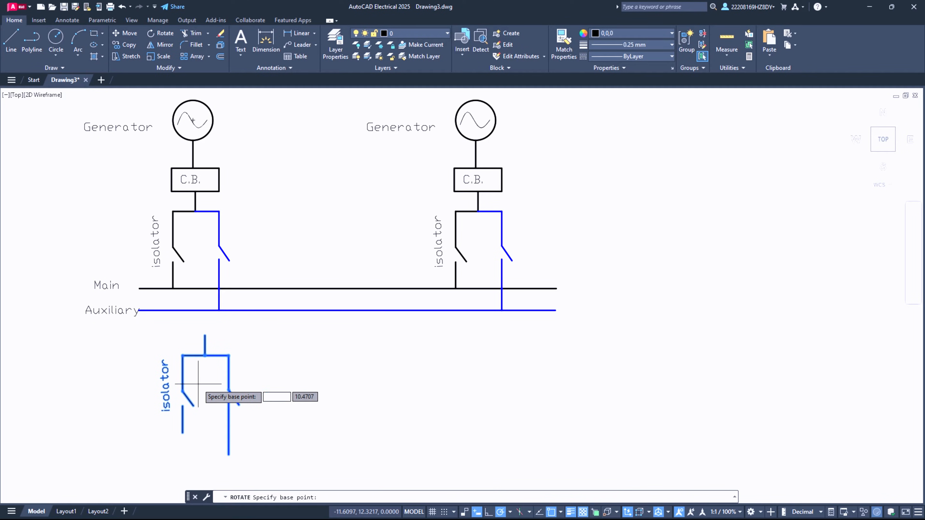
{"action": "left_click", "coordinate": [229, 455]}
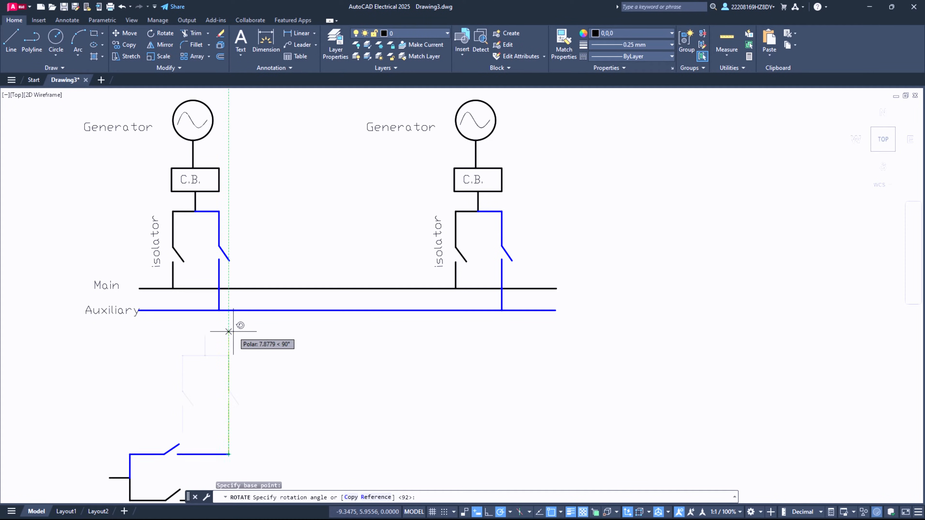
{"action": "left_click", "coordinate": [166, 454]}
Step: Ungroup the inverted isolator branches, connecting stub and label below the Auxiliary busbar
{"action": "scroll", "coordinate": [248, 395], "scroll_direction": "down", "scroll_amount": 6}
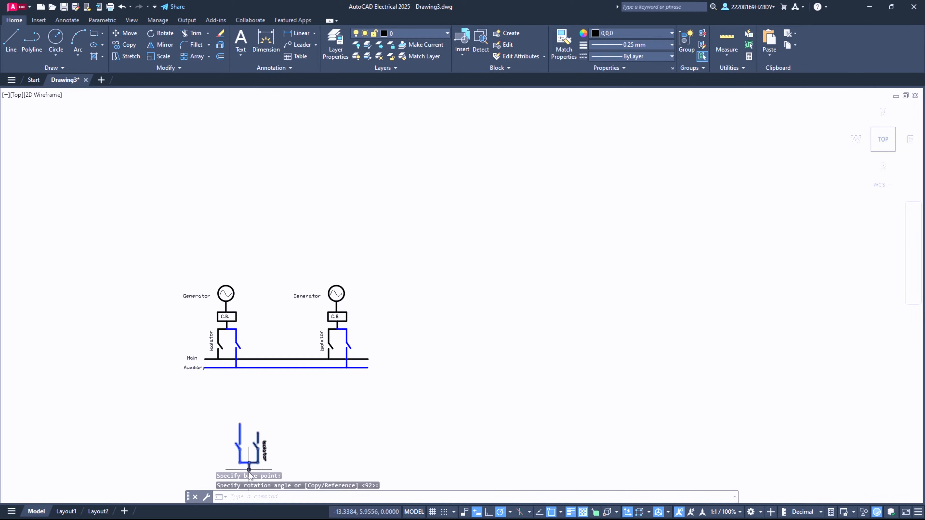
{"action": "scroll", "coordinate": [249, 460], "scroll_direction": "up", "scroll_amount": 6}
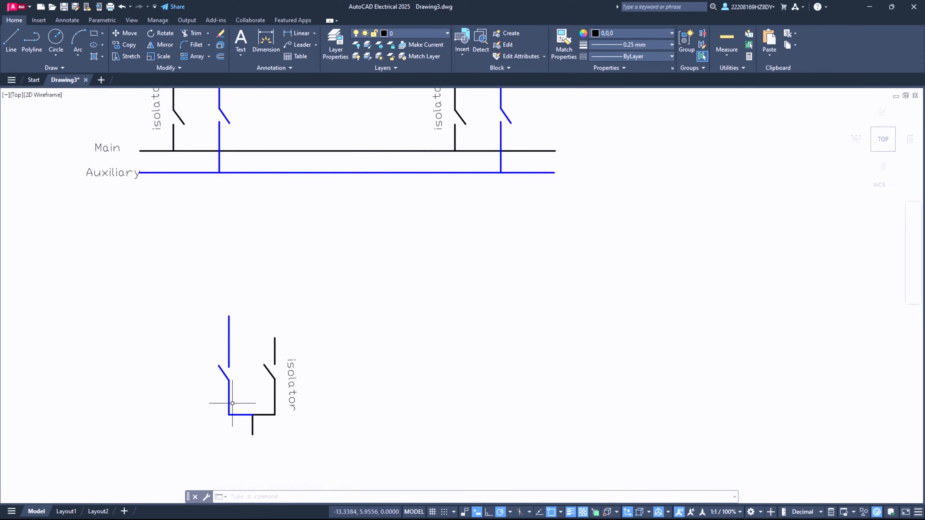
{"action": "left_click", "coordinate": [203, 295]}
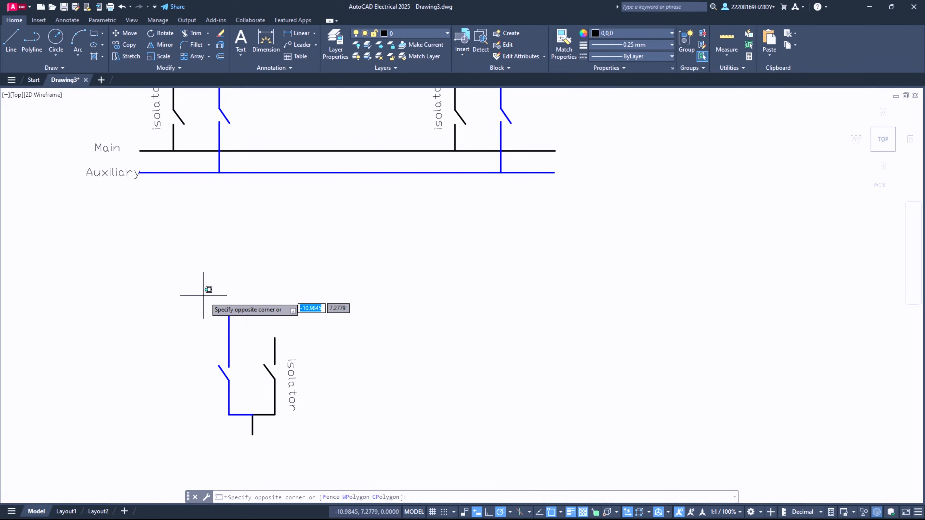
{"action": "left_click", "coordinate": [434, 483]}
{"action": "right_click", "coordinate": [247, 379]}
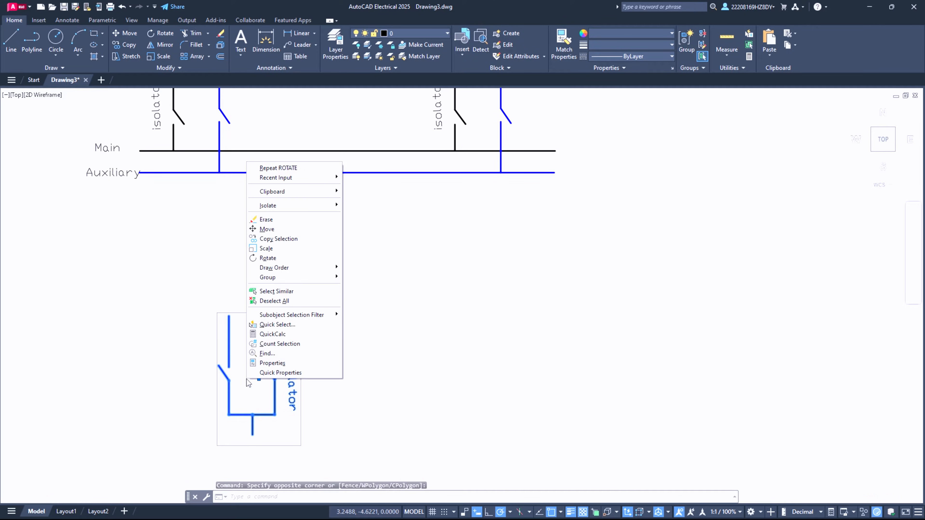
{"action": "mouse_move", "coordinate": [307, 282]}
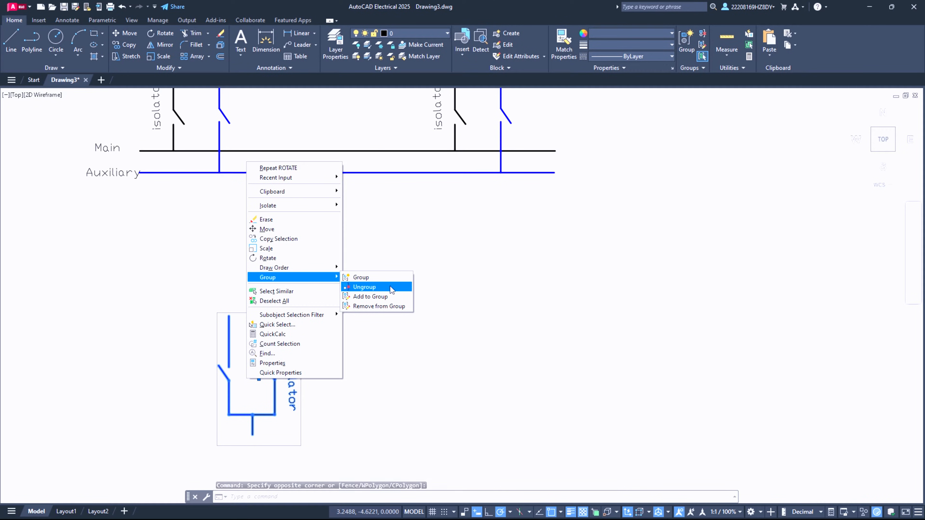
{"action": "left_click", "coordinate": [365, 287]}
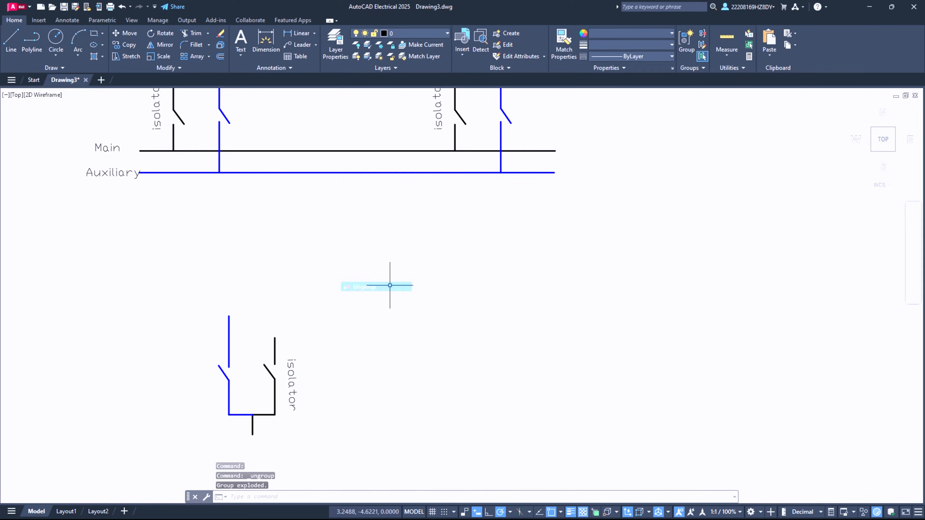
{"action": "left_click", "coordinate": [229, 383]}
{"action": "left_click", "coordinate": [374, 388]}
{"action": "key", "text": "Escape"}
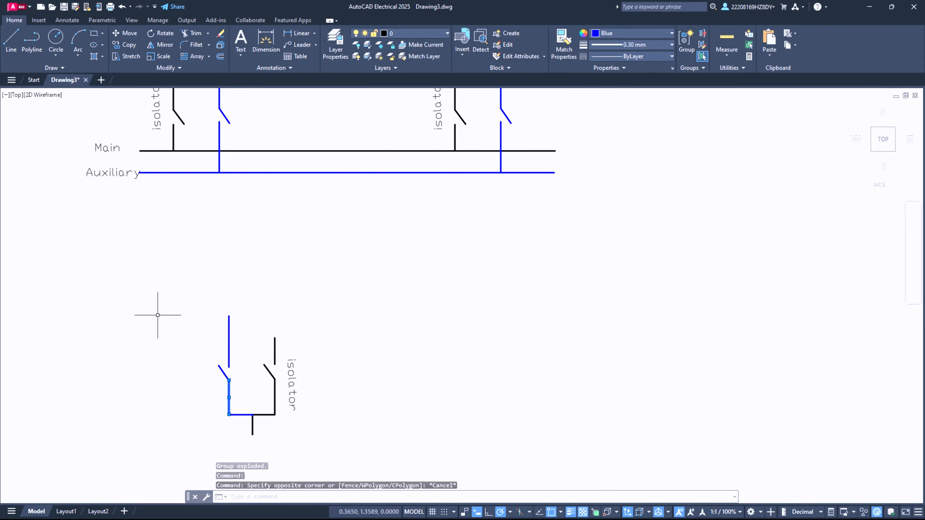
{"action": "left_click", "coordinate": [176, 273]}
{"action": "left_click", "coordinate": [381, 452]}
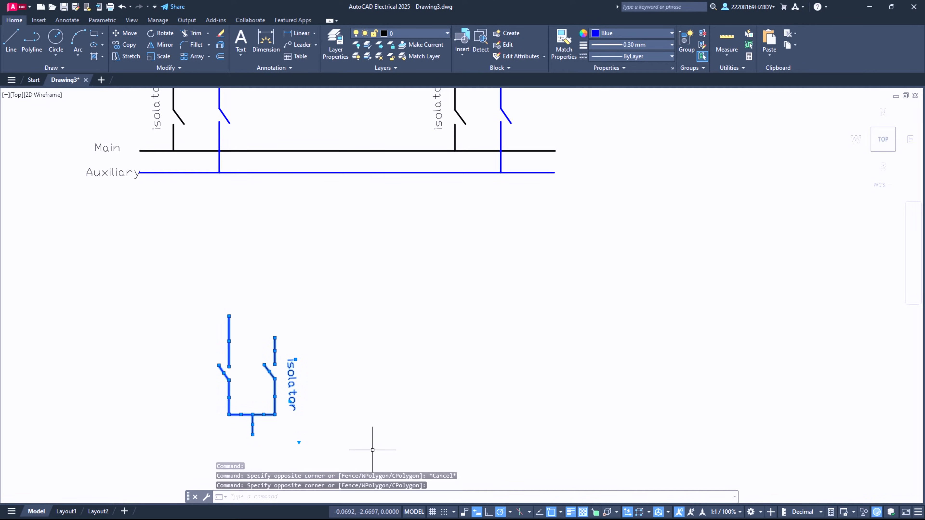
{"action": "key", "text": "Escape"}
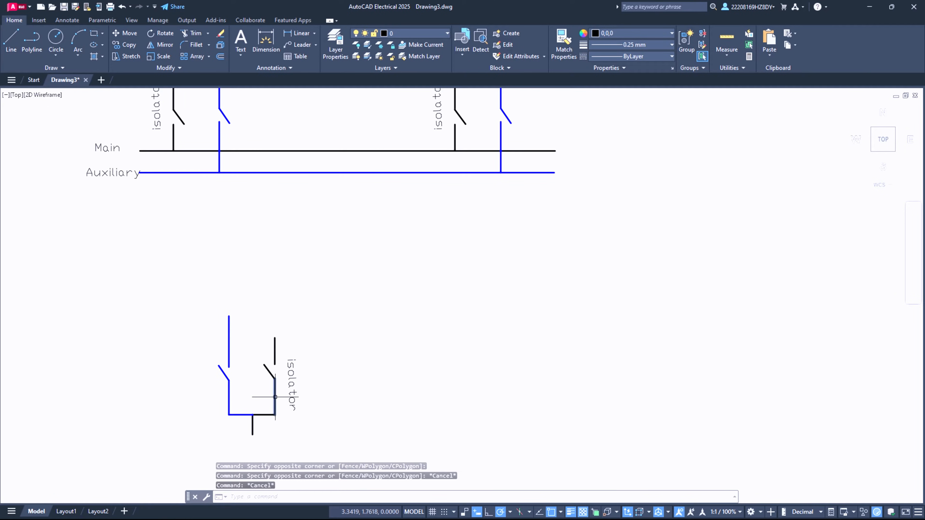
{"action": "left_click", "coordinate": [213, 284]}
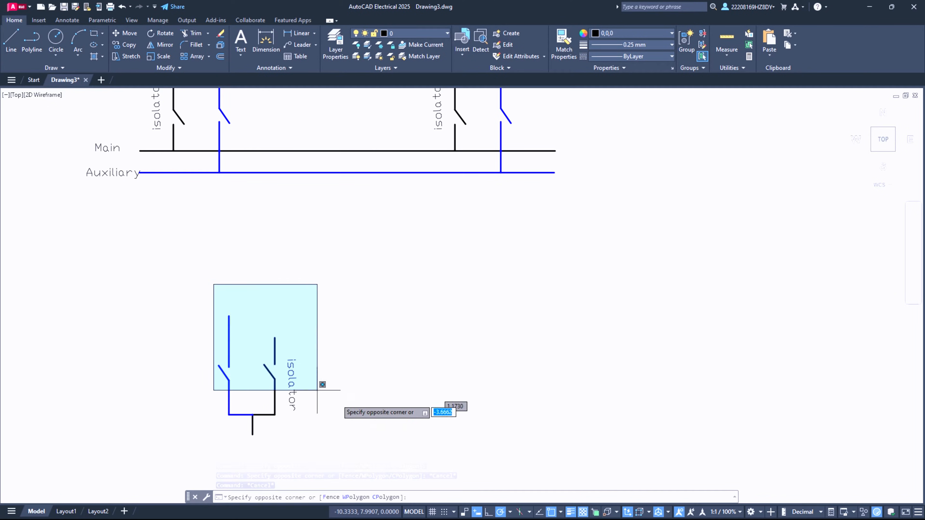
{"action": "left_click", "coordinate": [386, 445]}
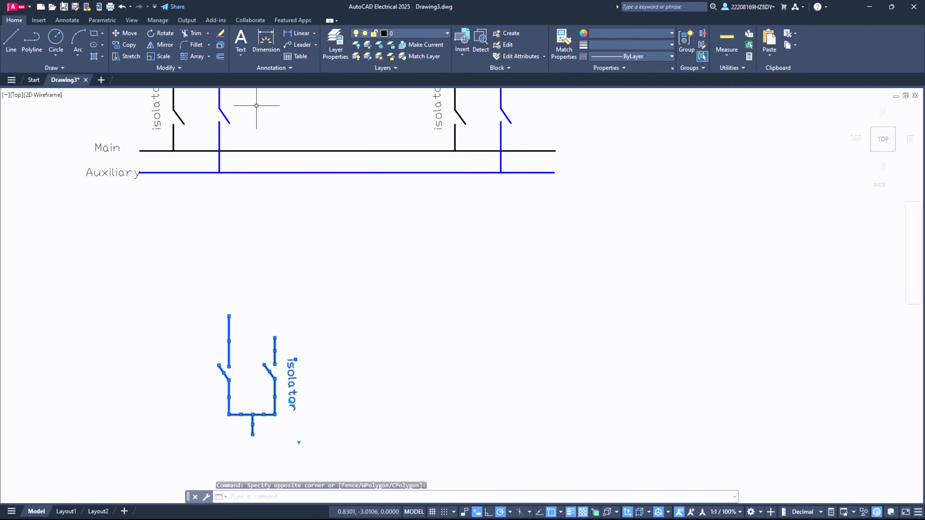
{"action": "left_click", "coordinate": [164, 45]}
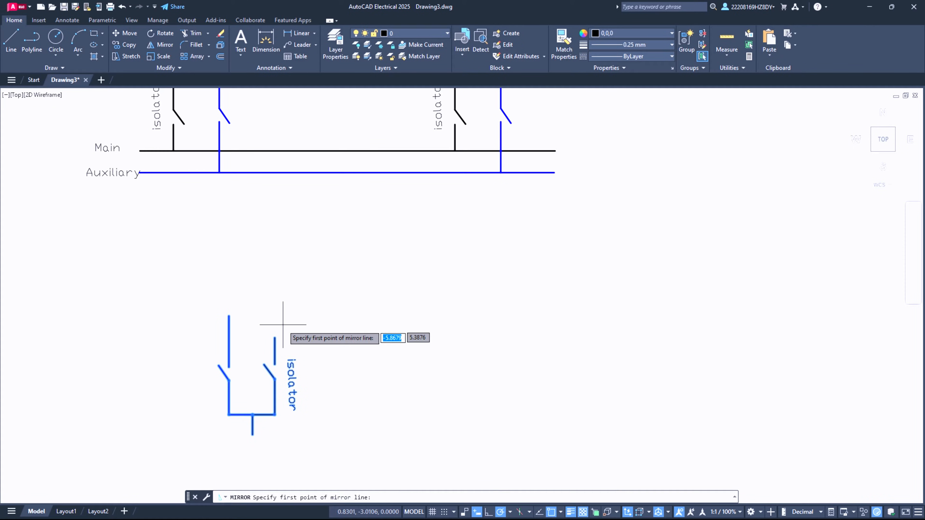
{"action": "left_click", "coordinate": [275, 379]}
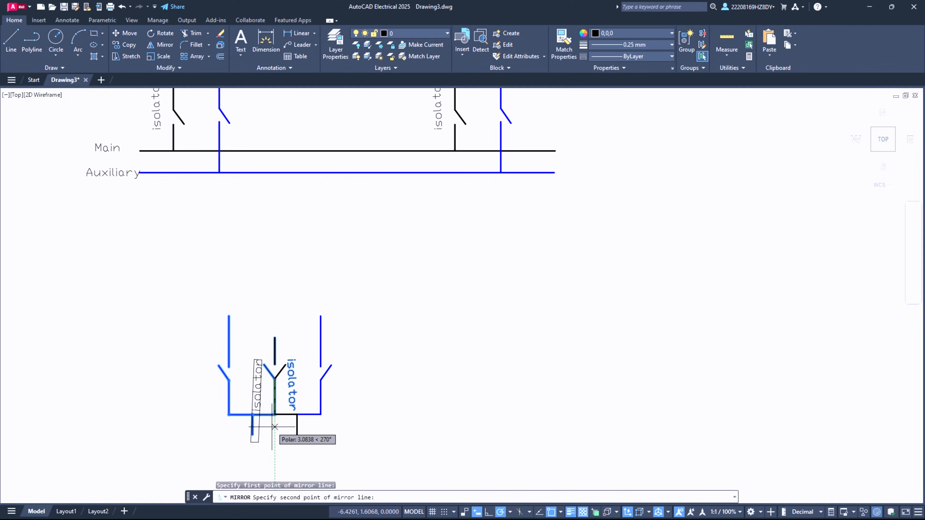
{"action": "left_click", "coordinate": [275, 427]}
{"action": "key", "text": "Escape"}
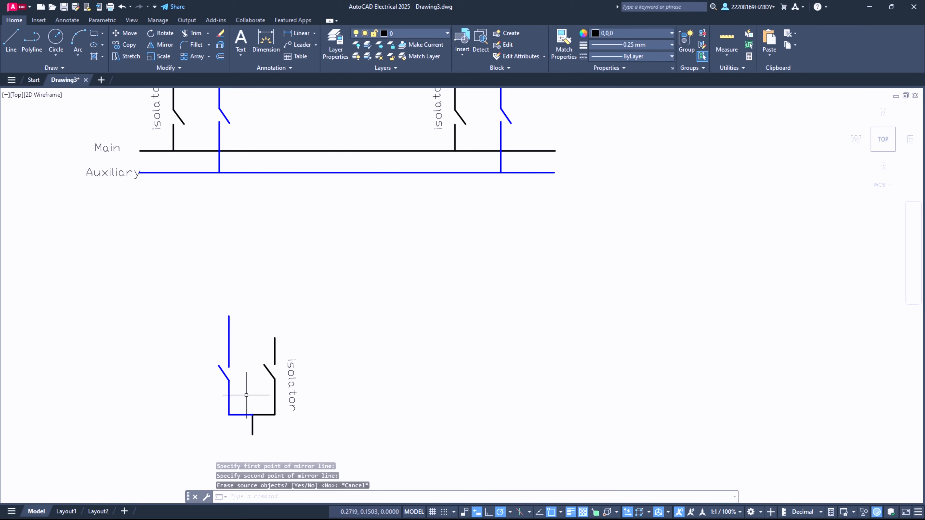
Step: Mirror the inverted isolator branches, stub and label about a vertical line just beyond the "isolator" label, keeping the source objects
{"action": "left_click", "coordinate": [167, 280]}
{"action": "left_click", "coordinate": [355, 443]}
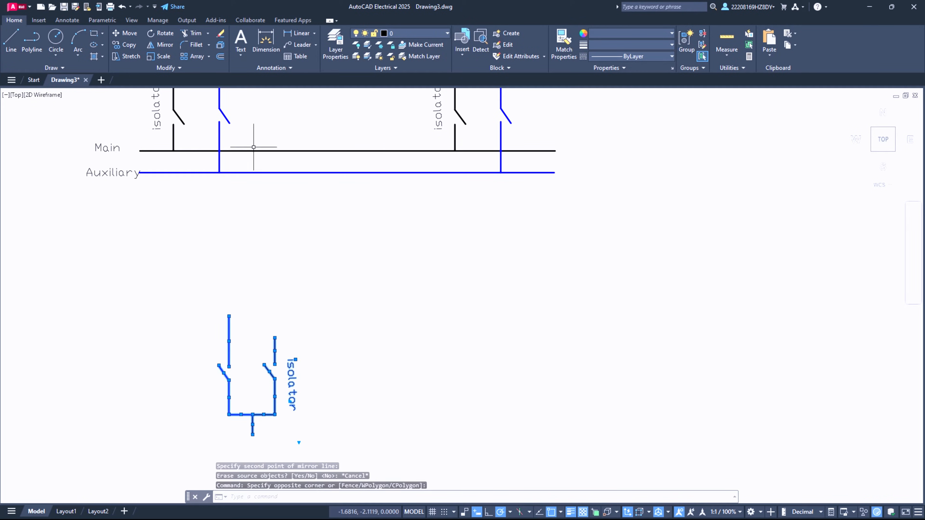
{"action": "left_click", "coordinate": [163, 45]}
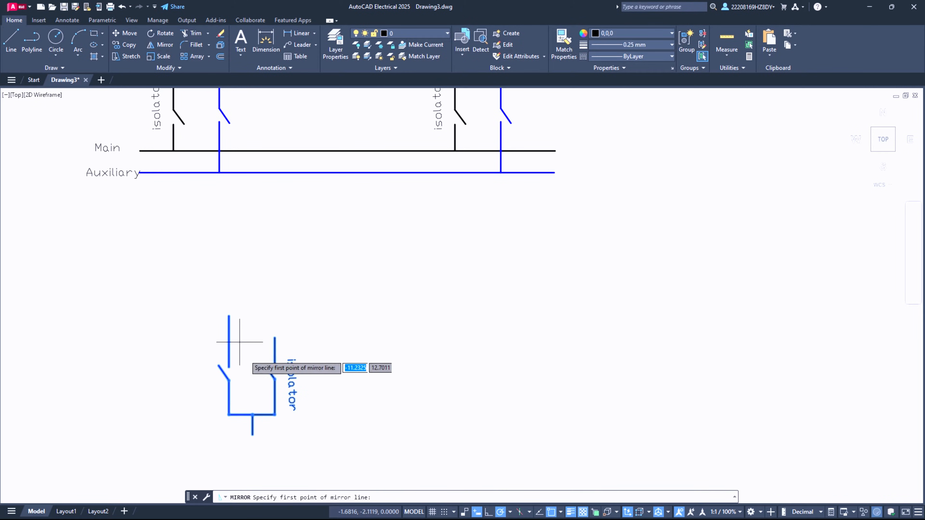
{"action": "left_click", "coordinate": [308, 396]}
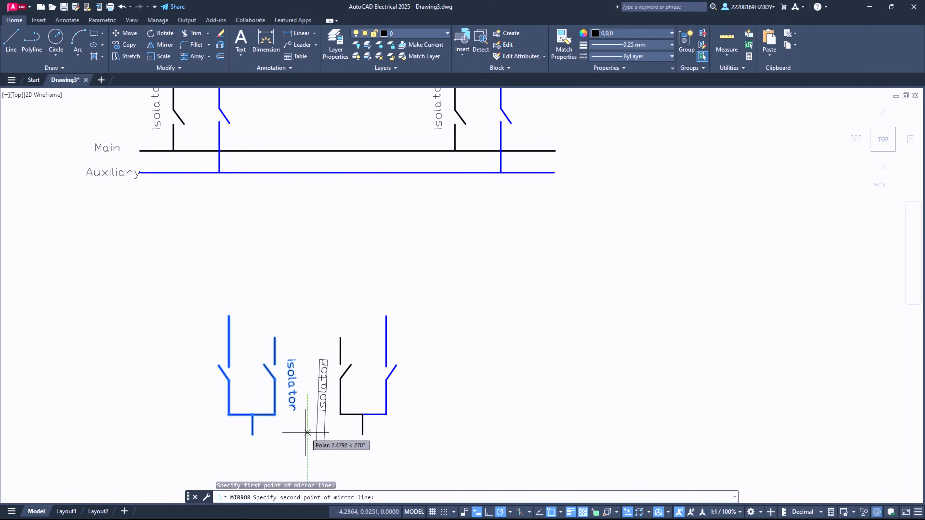
{"action": "left_click", "coordinate": [307, 433]}
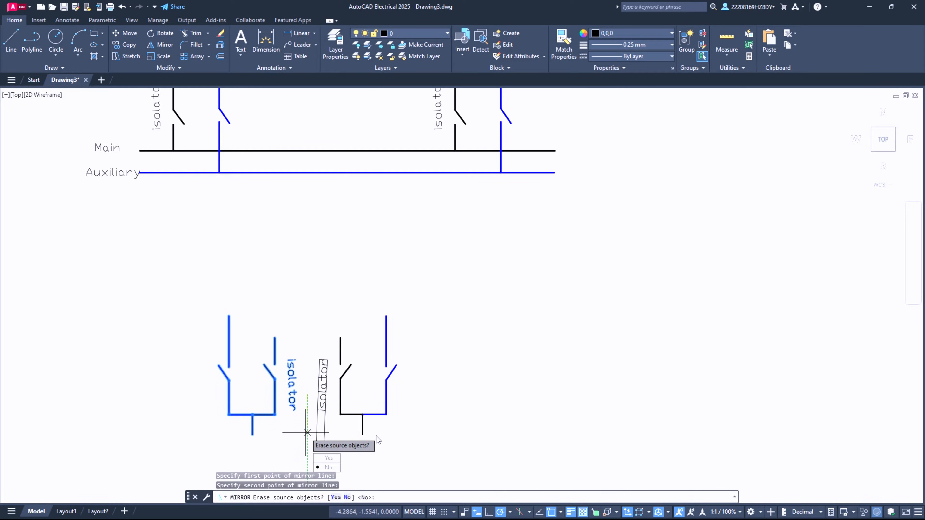
{"action": "key", "text": "Return"}
{"action": "left_click", "coordinate": [212, 291]}
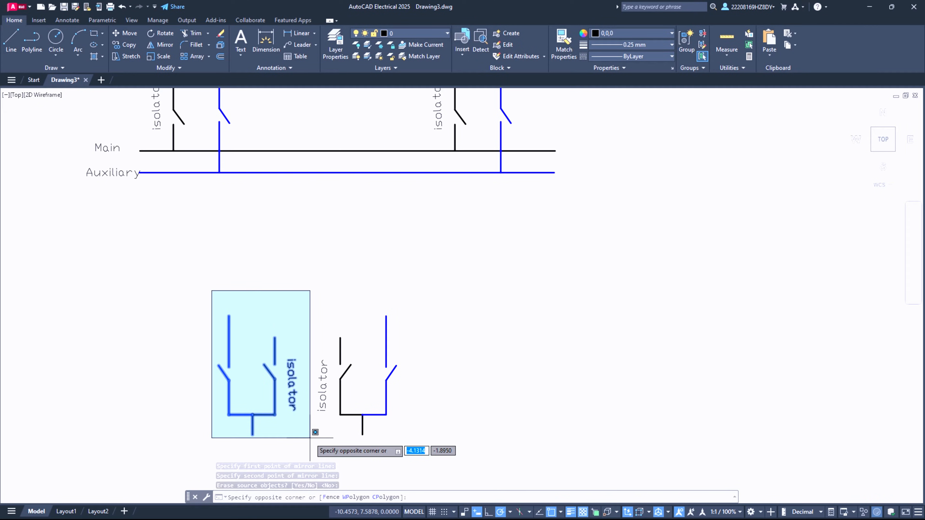
{"action": "key", "text": "Escape"}
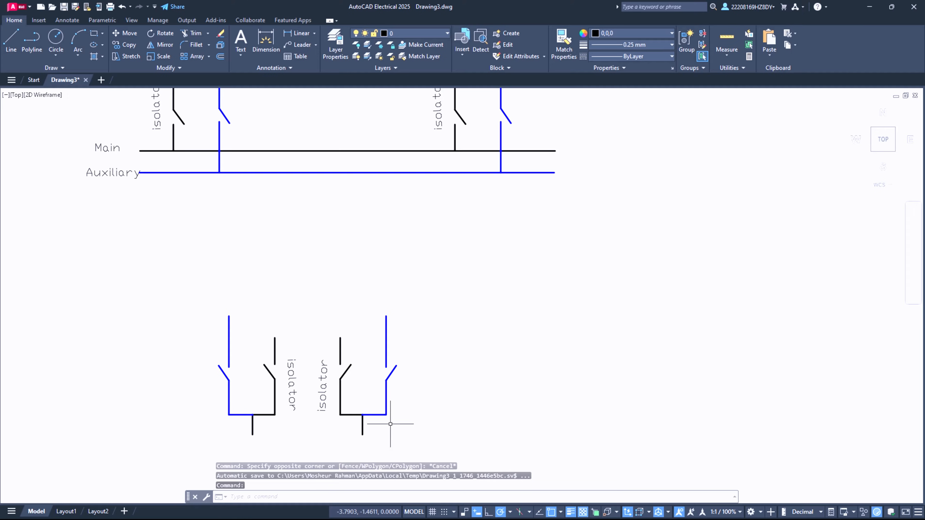
Step: Copy the mirrored isolator branches, stub and label to three places on the Main busbar, using the blue branch's upper end as base point
{"action": "left_click", "coordinate": [322, 297]}
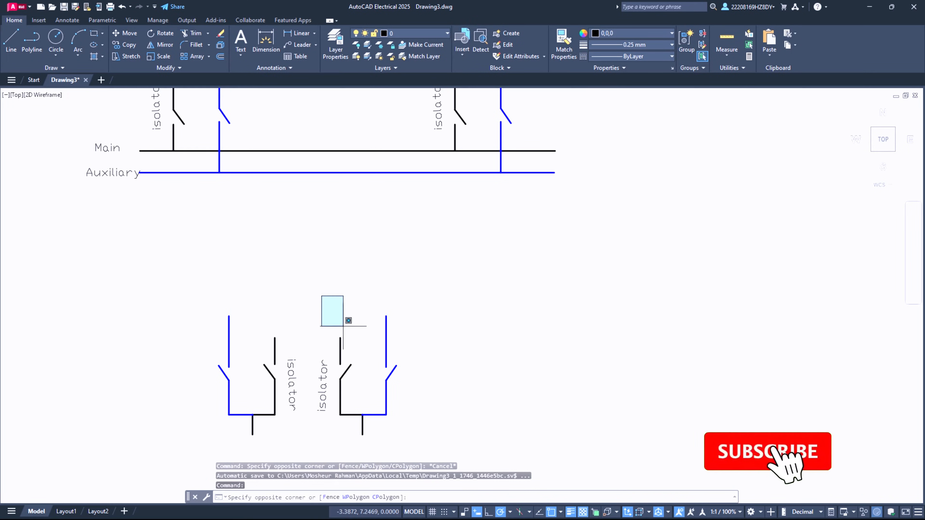
{"action": "left_click", "coordinate": [423, 433]}
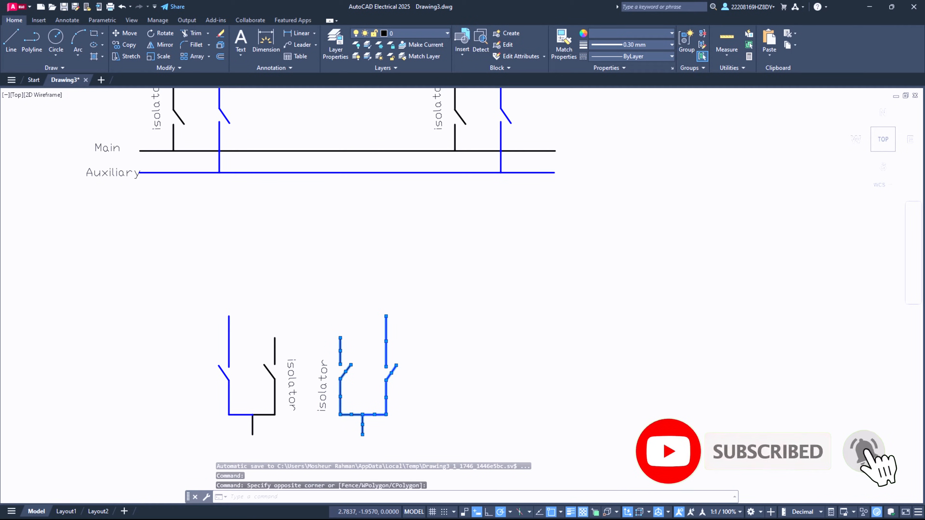
{"action": "left_click", "coordinate": [289, 294]}
{"action": "left_click", "coordinate": [376, 393]}
{"action": "left_click", "coordinate": [319, 342]}
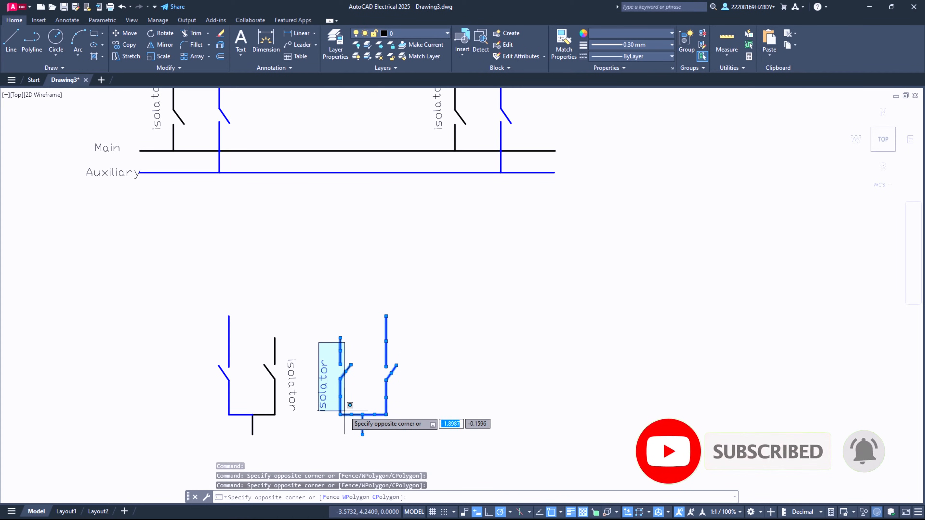
{"action": "left_click", "coordinate": [381, 436]}
{"action": "left_click", "coordinate": [300, 331]}
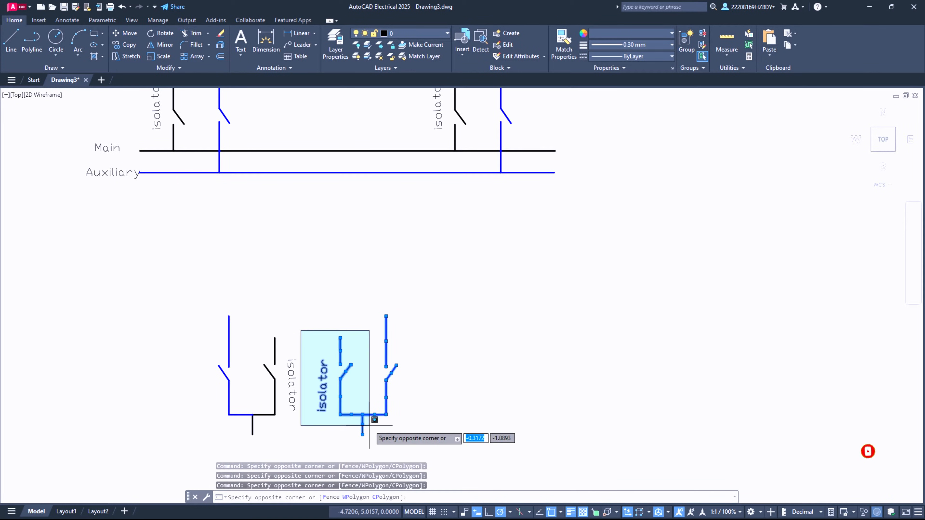
{"action": "left_click", "coordinate": [369, 425]}
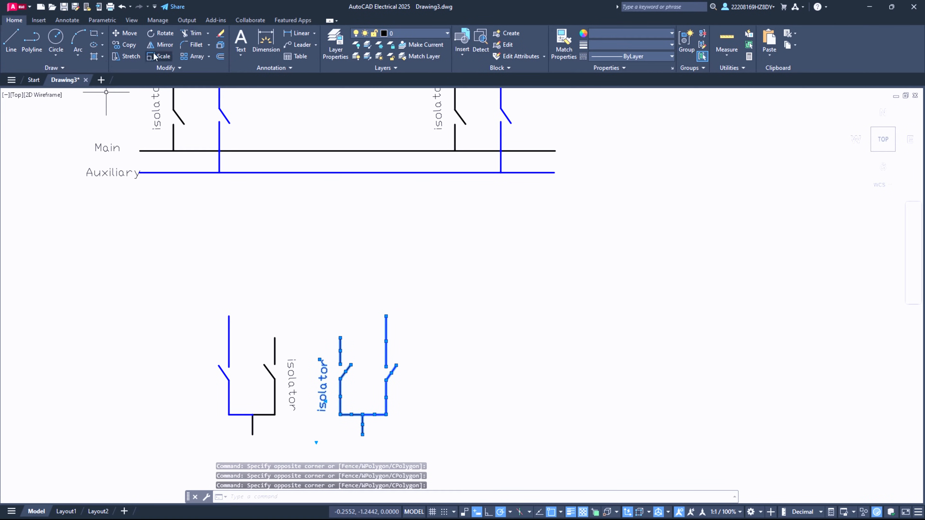
{"action": "left_click", "coordinate": [129, 44]}
{"action": "left_click", "coordinate": [387, 316]}
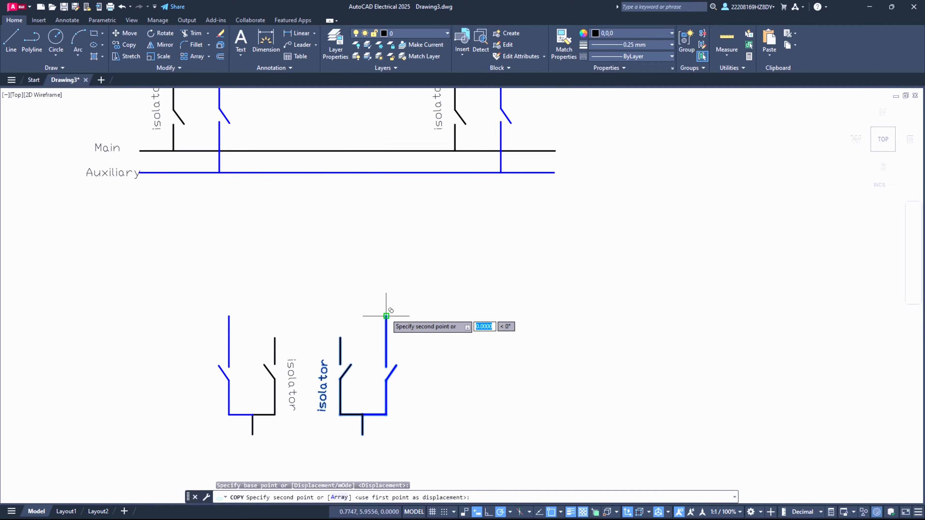
{"action": "left_click", "coordinate": [354, 150]}
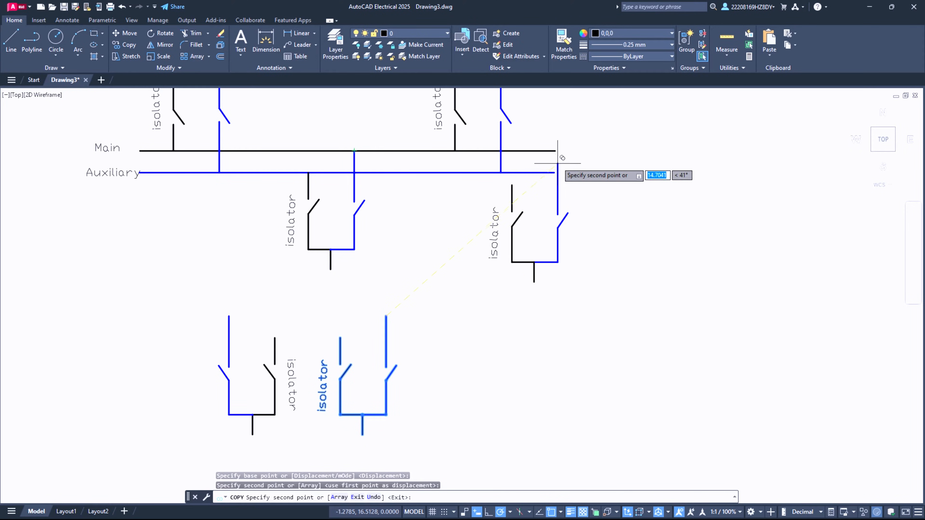
{"action": "left_click", "coordinate": [555, 151]}
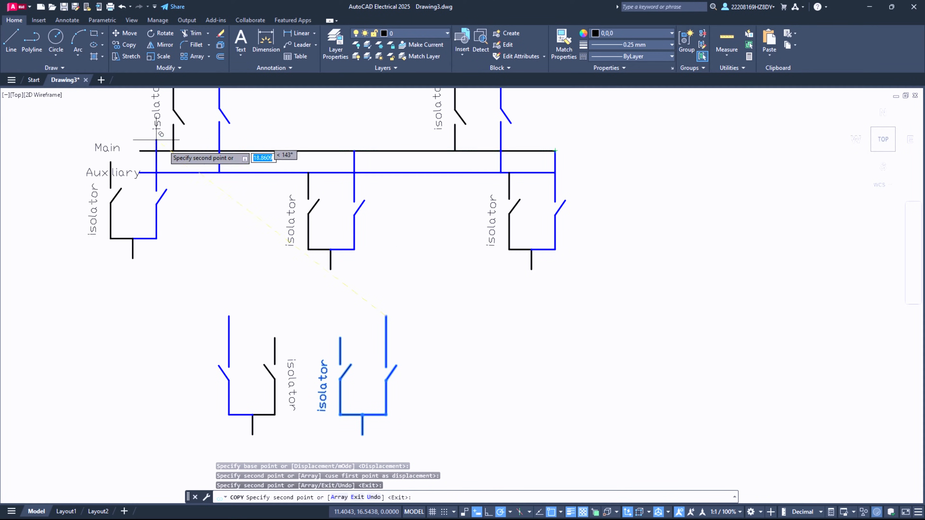
{"action": "left_click", "coordinate": [244, 150]}
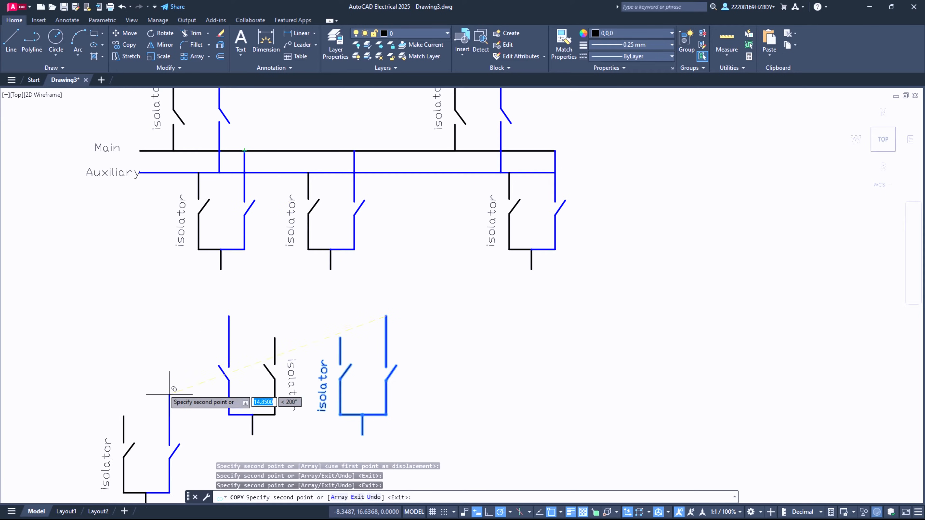
{"action": "key", "text": "Escape"}
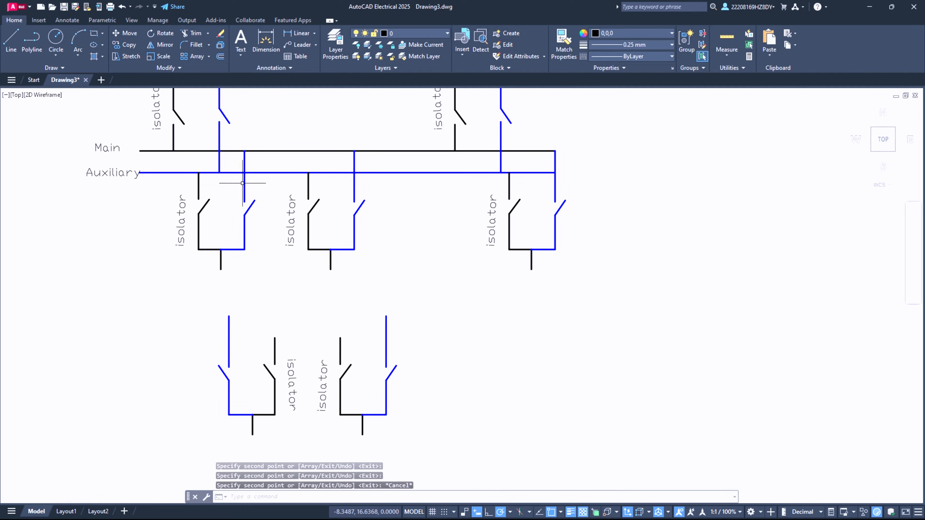
Step: Recolor the branches connected to the Main busbar in the three isolator sets below the busbars to black 0,0,0
{"action": "left_click", "coordinate": [244, 193]}
{"action": "left_click", "coordinate": [254, 231]}
{"action": "left_click", "coordinate": [217, 216]}
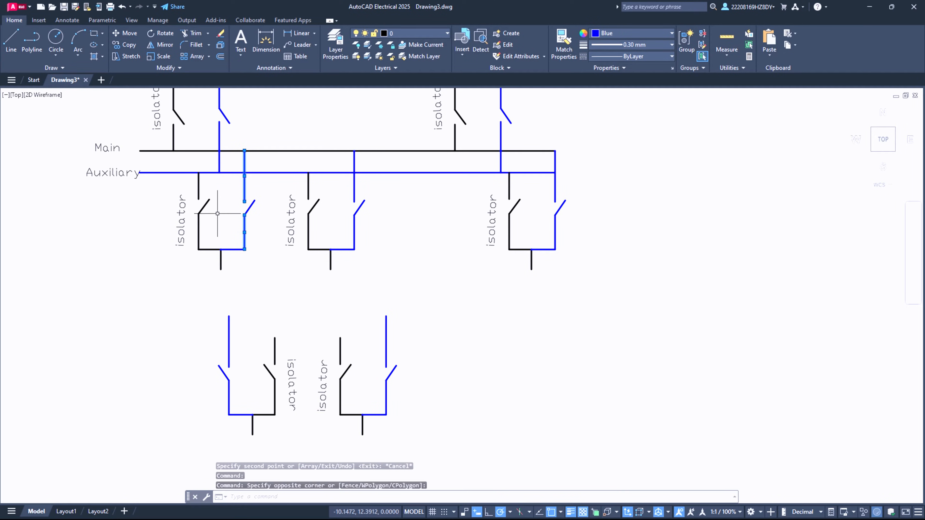
{"action": "left_click", "coordinate": [268, 215]}
{"action": "left_click", "coordinate": [242, 184]}
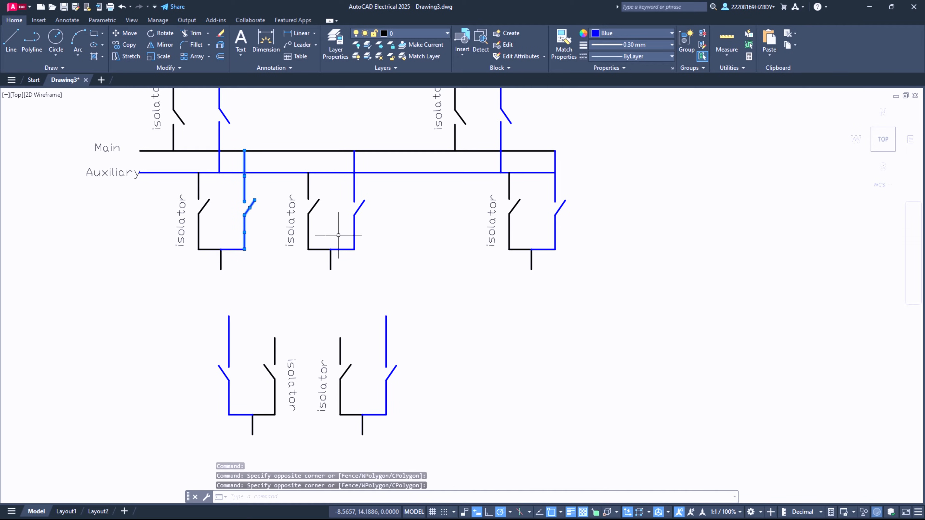
{"action": "left_click", "coordinate": [386, 261]}
{"action": "left_click", "coordinate": [313, 175]}
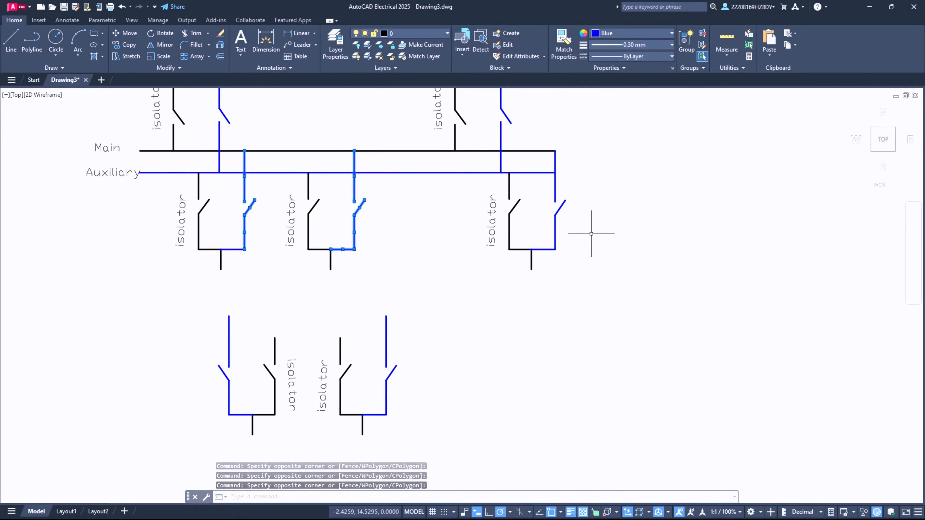
{"action": "left_click", "coordinate": [584, 260]}
{"action": "left_click", "coordinate": [545, 182]}
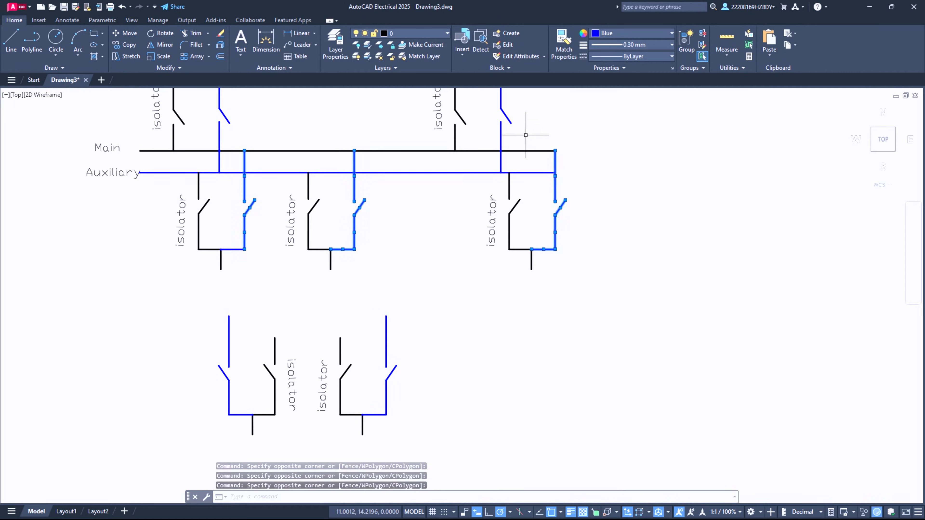
{"action": "left_click", "coordinate": [635, 34]}
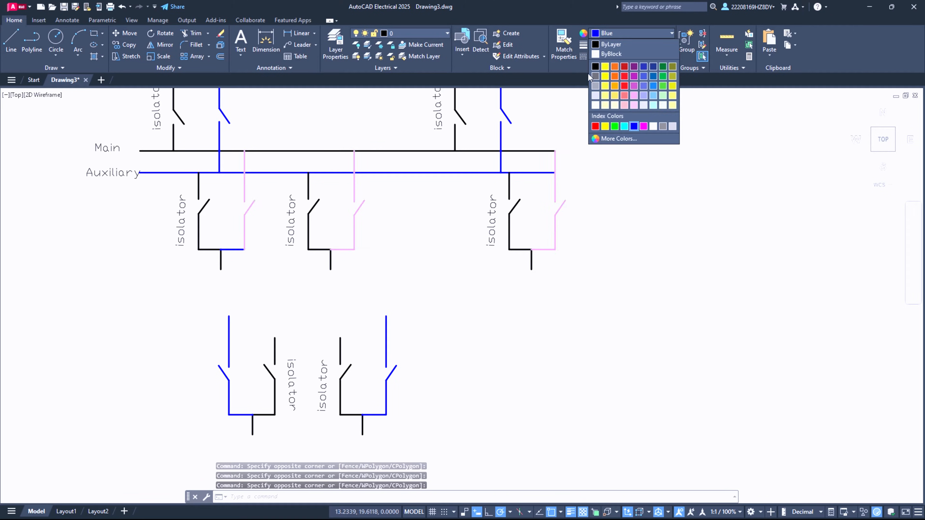
{"action": "left_click", "coordinate": [594, 69]}
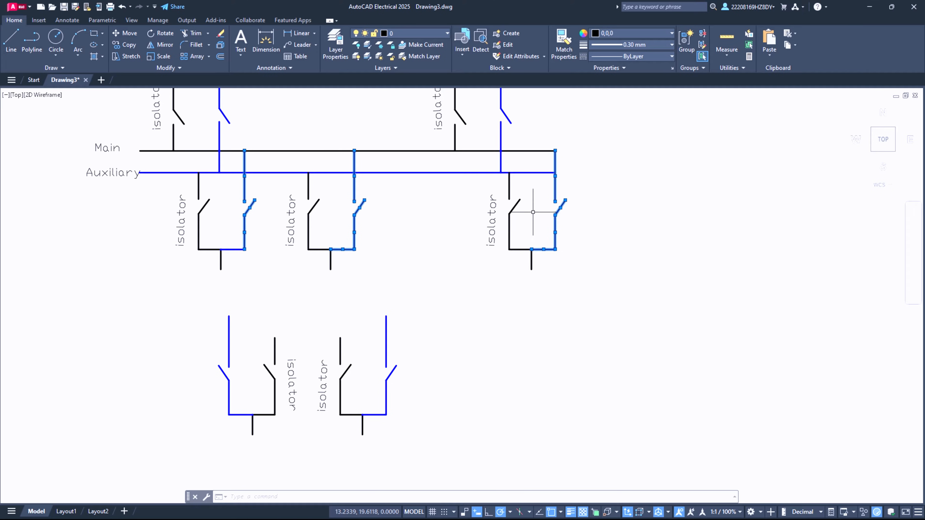
Step: Add the three lower isolator branches on the Auxiliary busbar to the current selection and set its color to blue
{"action": "left_click", "coordinate": [533, 251]}
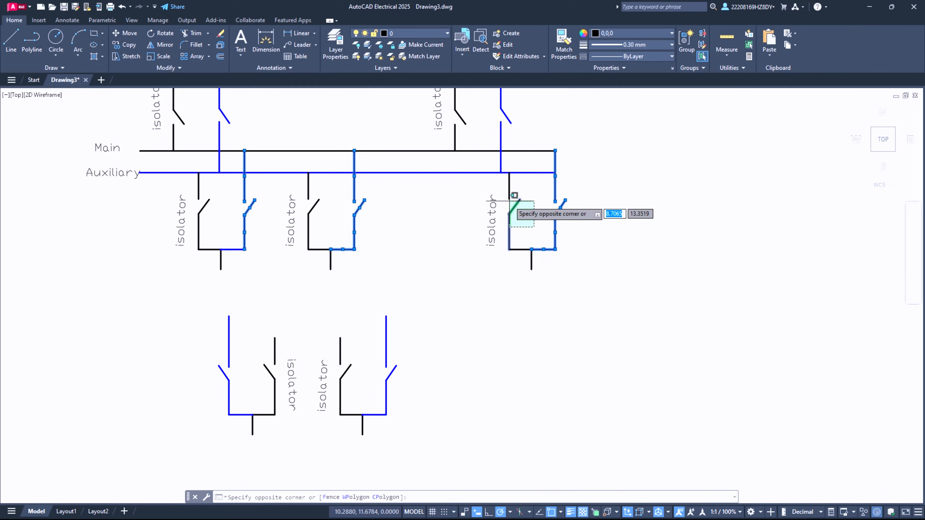
{"action": "left_click", "coordinate": [507, 184]}
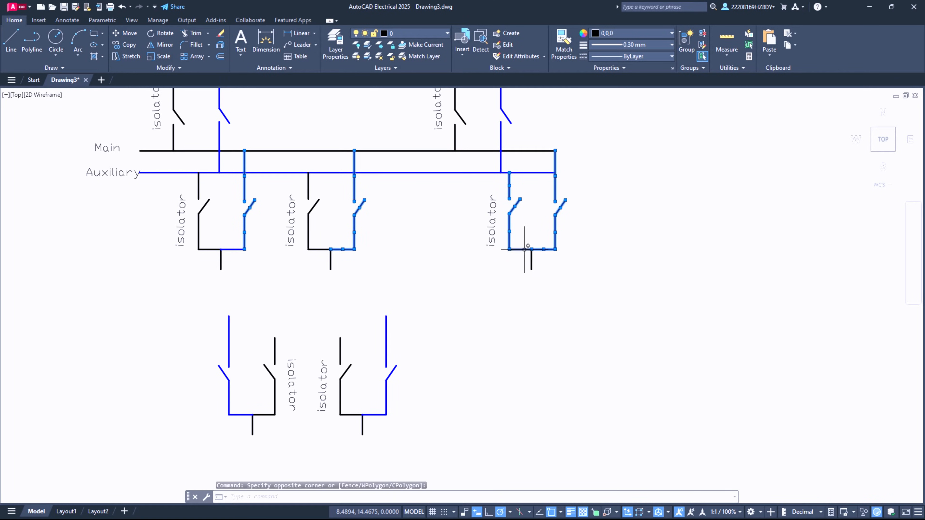
{"action": "left_click_drag", "start_coordinate": [524, 257], "coordinate": [520, 231]}
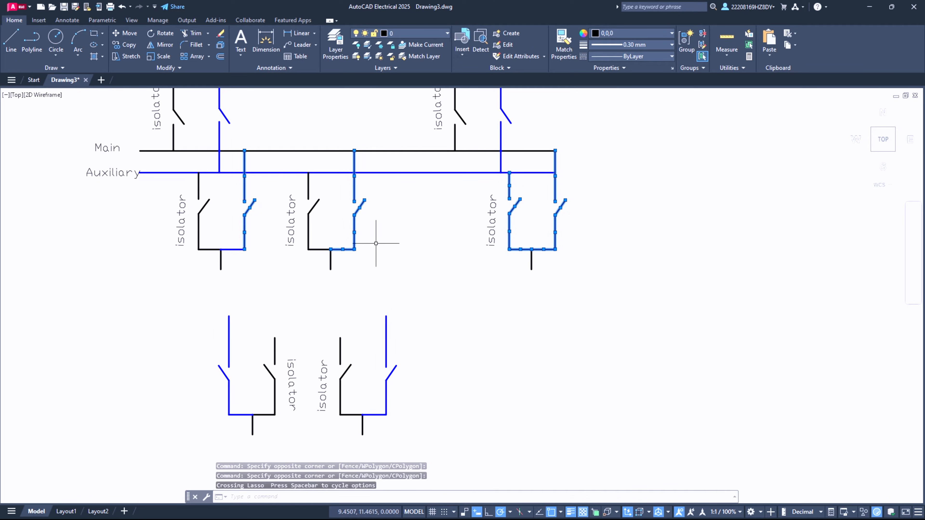
{"action": "left_click", "coordinate": [319, 169]}
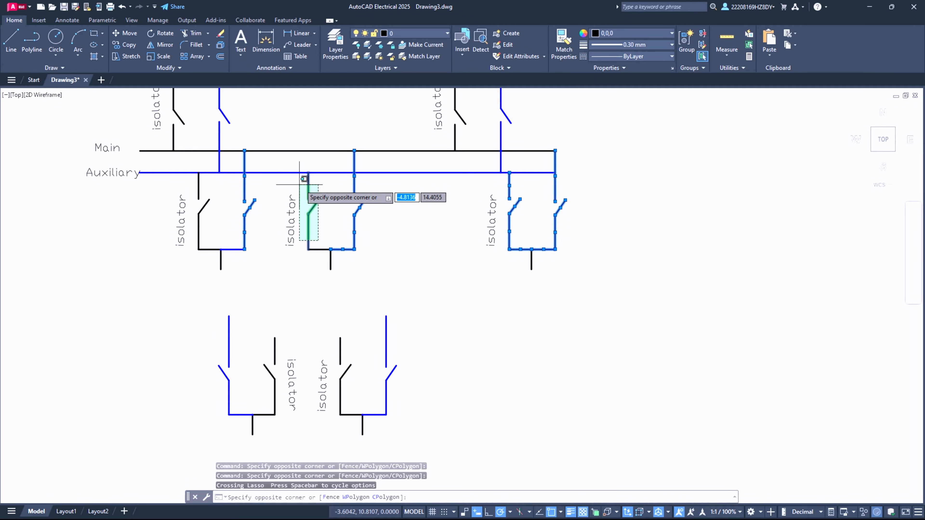
{"action": "left_click", "coordinate": [300, 226]}
{"action": "left_click", "coordinate": [318, 265]}
{"action": "left_click", "coordinate": [310, 243]}
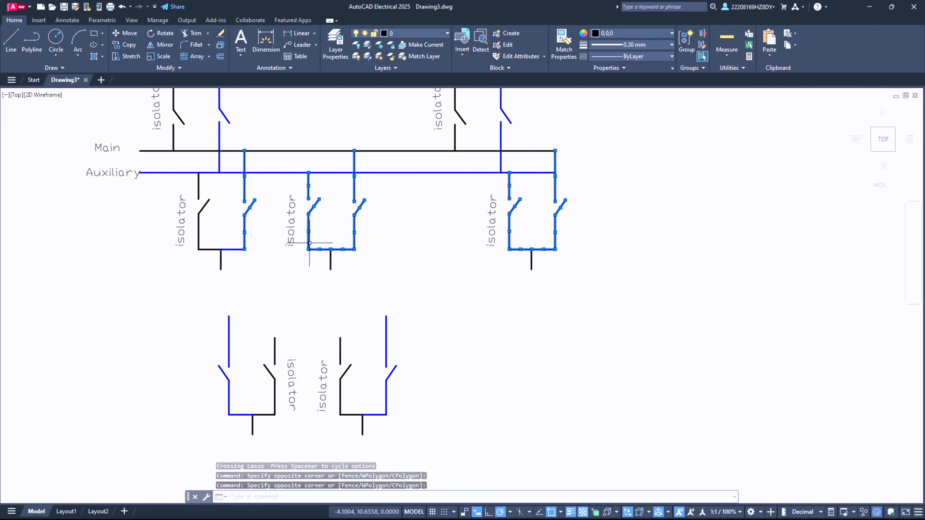
{"action": "left_click", "coordinate": [207, 263]}
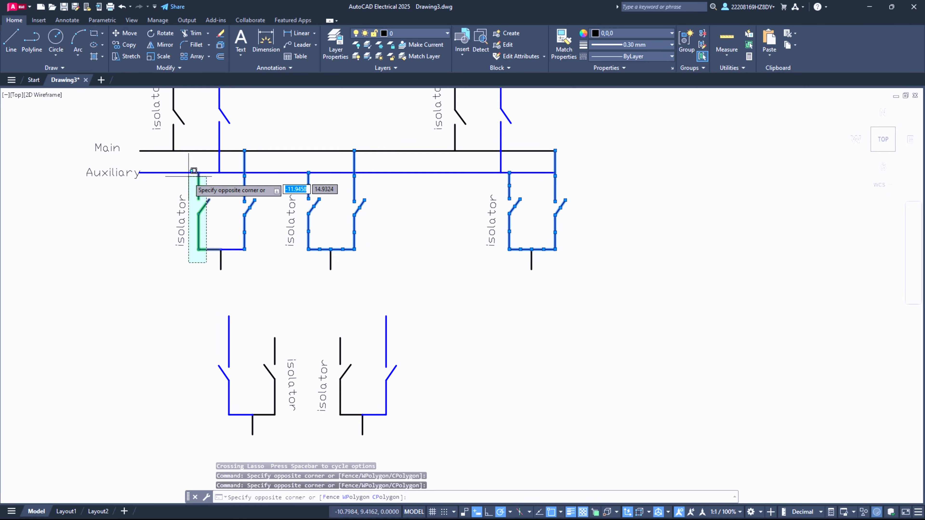
{"action": "left_click", "coordinate": [194, 170]}
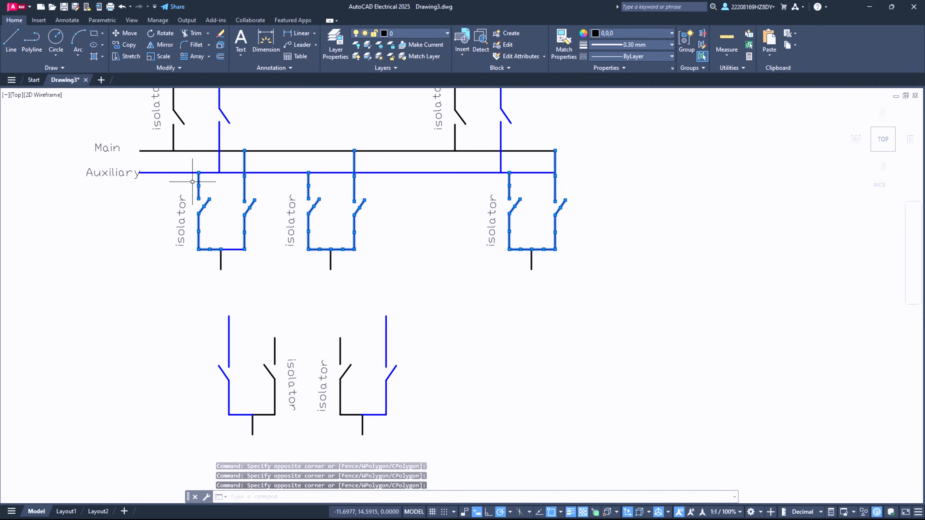
{"action": "left_click", "coordinate": [622, 34]}
{"action": "key", "text": "Escape"}
{"action": "key", "text": "Escape"}
Step: Delete the two spare isolator branch sets with their labels and stubs from the area beneath the diagram
{"action": "left_click", "coordinate": [199, 289]}
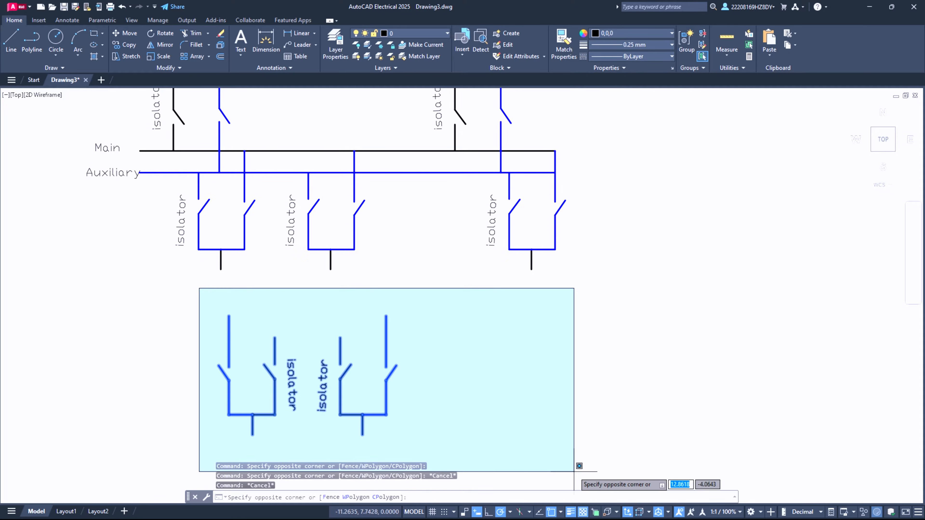
{"action": "left_click", "coordinate": [574, 472]}
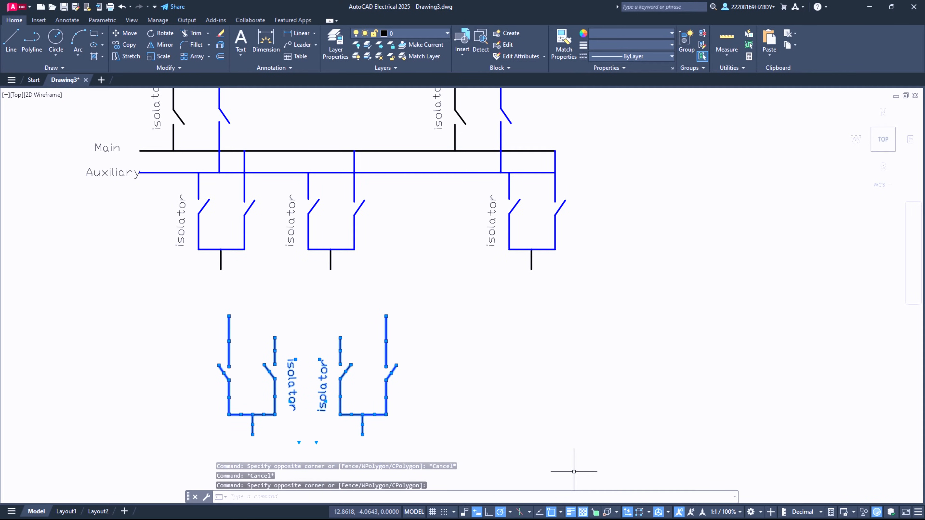
{"action": "key", "text": "Delete"}
Step: Draw a downward triangular arrowhead of lines, with slanted side about 0.49 long, at the lower end of the first isolator set's stub
{"action": "left_click", "coordinate": [19, 50]}
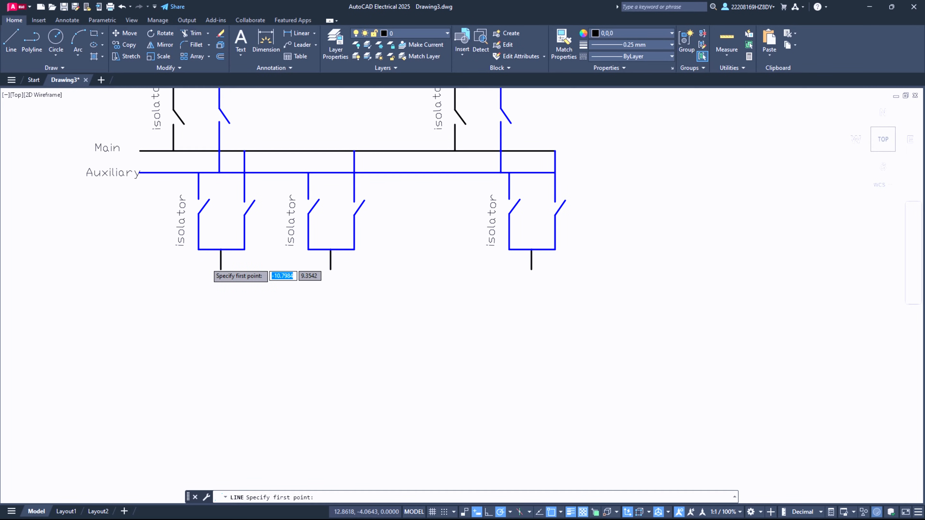
{"action": "scroll", "coordinate": [208, 264], "scroll_direction": "up", "scroll_amount": 2}
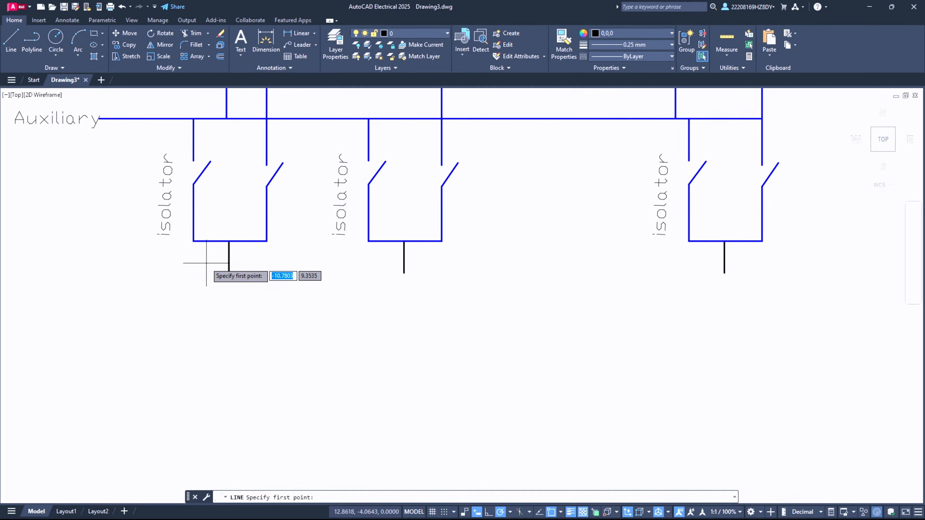
{"action": "left_click", "coordinate": [220, 265]}
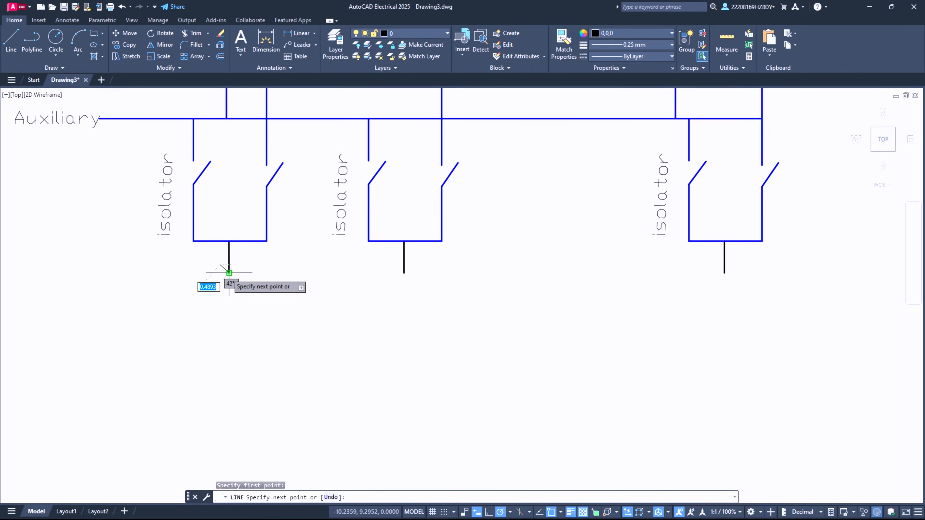
{"action": "left_click", "coordinate": [229, 273]}
{"action": "left_click", "coordinate": [233, 265]}
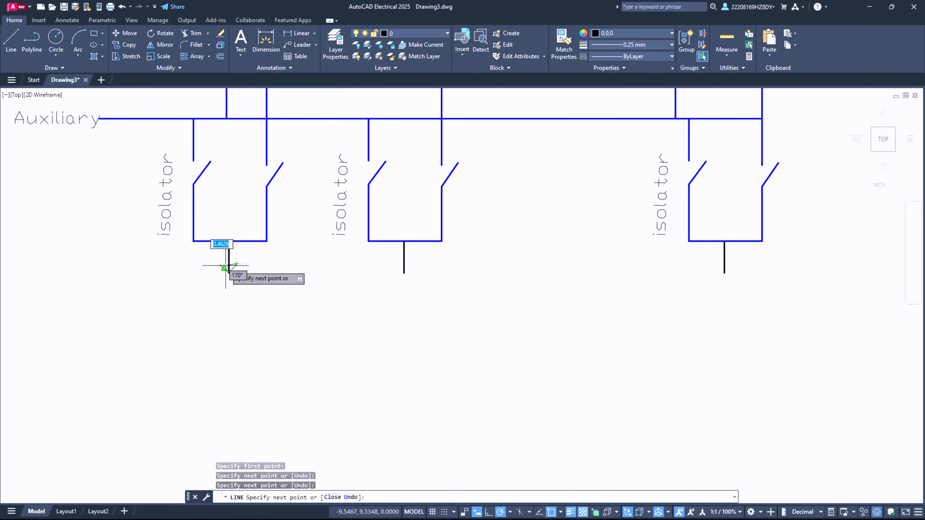
{"action": "left_click", "coordinate": [220, 265]}
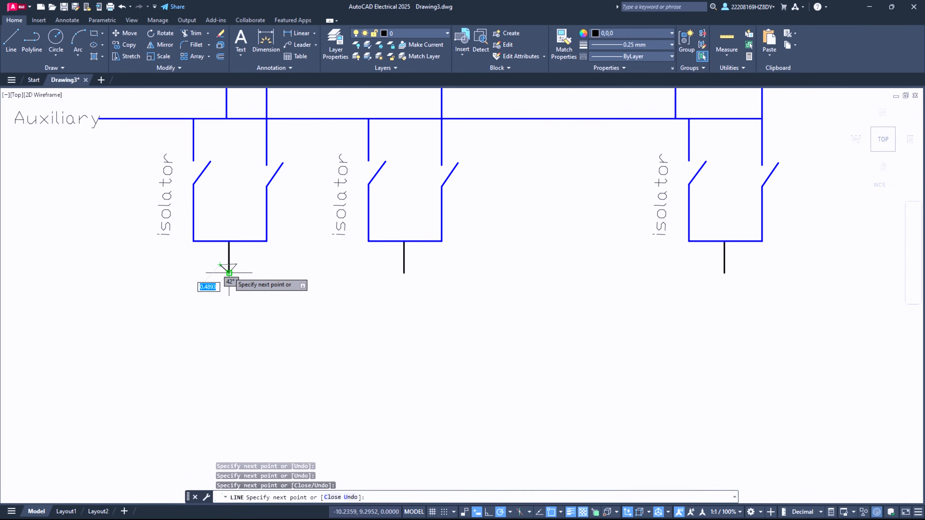
{"action": "key", "text": "Escape"}
Step: Draw a downward triangular arrowhead of lines at the lower end of the second isolator set's stub
{"action": "scroll", "coordinate": [231, 277], "scroll_direction": "up", "scroll_amount": 4}
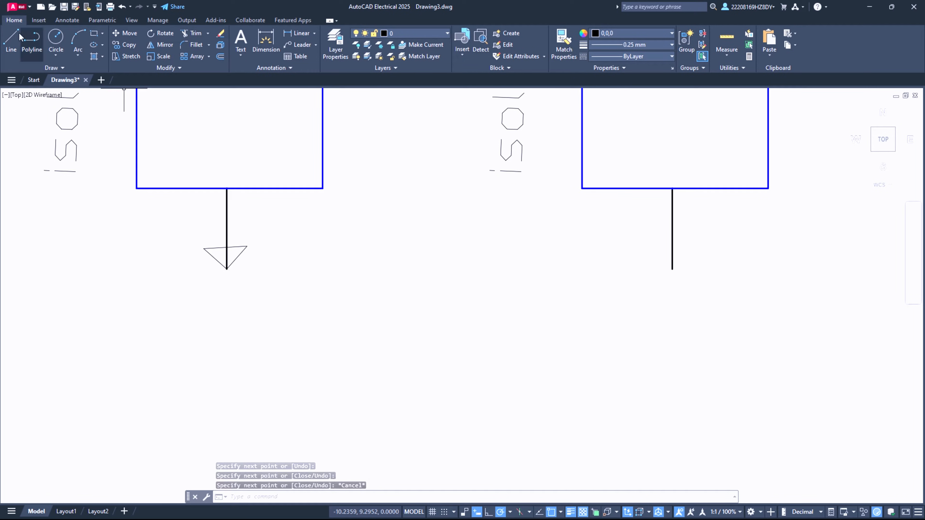
{"action": "left_click", "coordinate": [11, 39]}
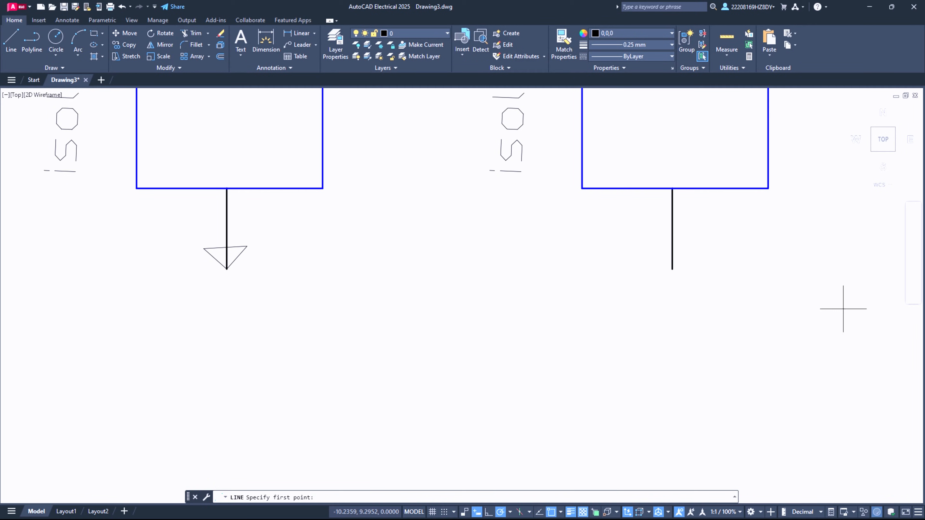
{"action": "left_click", "coordinate": [673, 269]}
{"action": "left_click", "coordinate": [654, 256]}
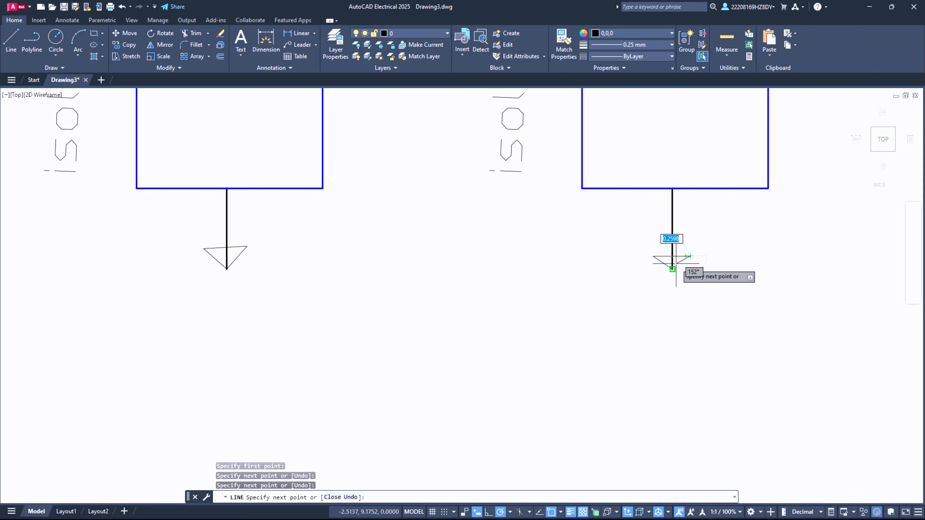
{"action": "left_click", "coordinate": [672, 269]}
{"action": "key", "text": "Escape"}
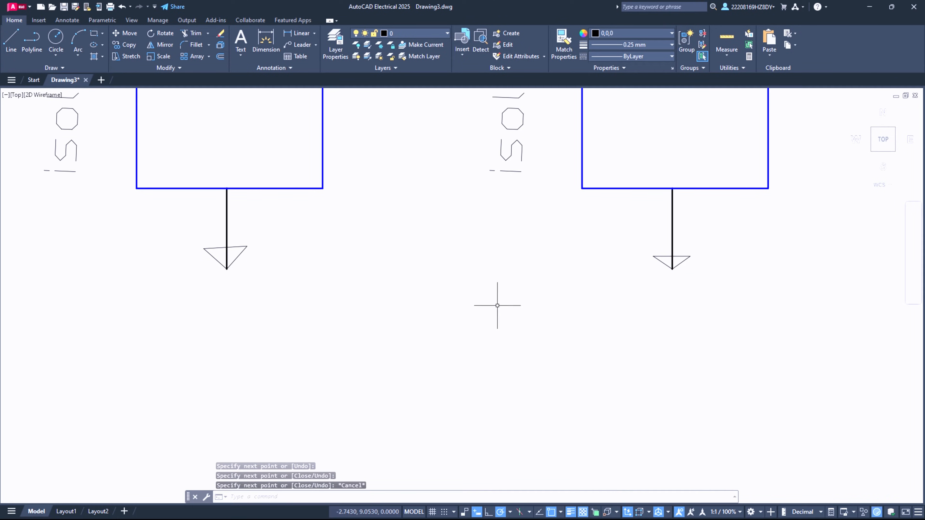
Step: Draw a downward triangular arrowhead of lines about 0.74 wide at the lower end of the third isolator set's stub
{"action": "scroll", "coordinate": [449, 305], "scroll_direction": "down", "scroll_amount": 8}
{"action": "scroll", "coordinate": [602, 317], "scroll_direction": "up", "scroll_amount": 8}
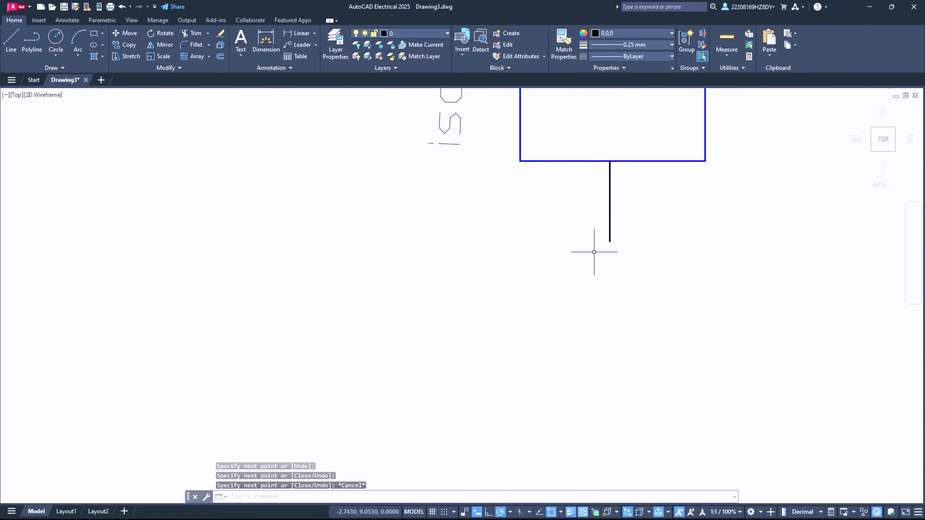
{"action": "key", "text": "space"}
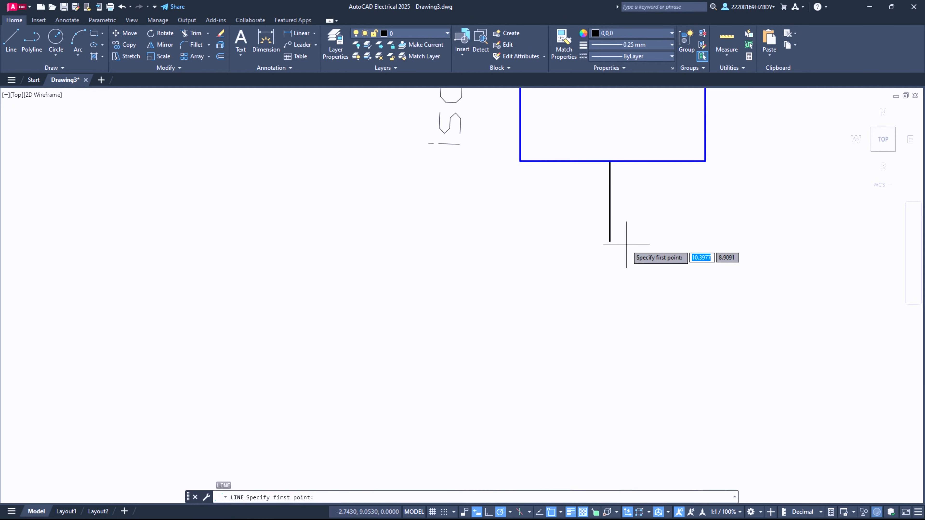
{"action": "left_click", "coordinate": [609, 241]}
{"action": "left_click", "coordinate": [590, 225]}
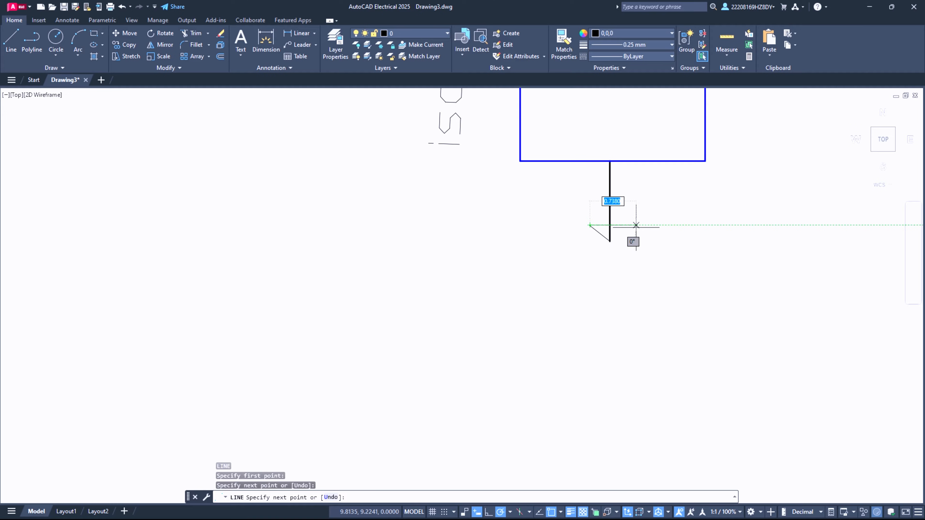
{"action": "left_click", "coordinate": [636, 225]}
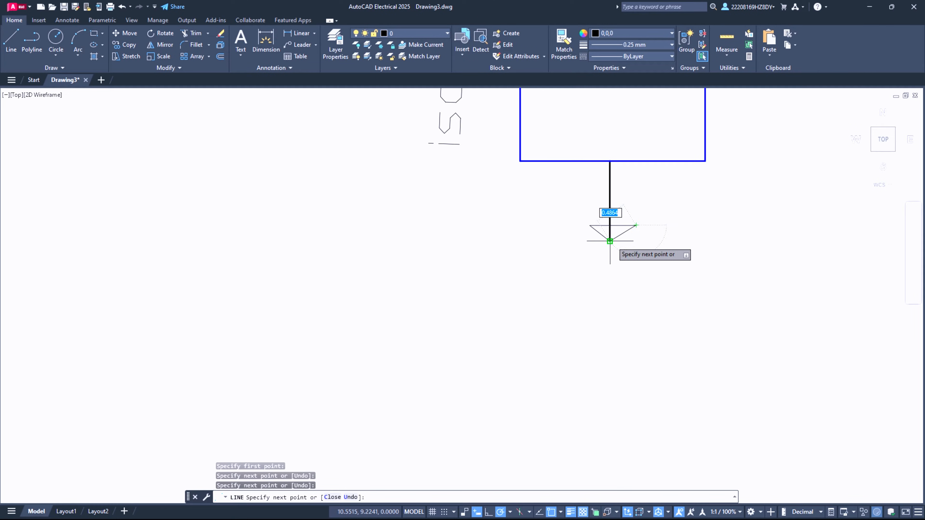
{"action": "left_click", "coordinate": [610, 241]}
{"action": "key", "text": "Escape"}
Step: Copy the first generator's C.B. box and its text to the empty area beside the diagram, using the box's center as base point
{"action": "scroll", "coordinate": [275, 303], "scroll_direction": "down", "scroll_amount": 10}
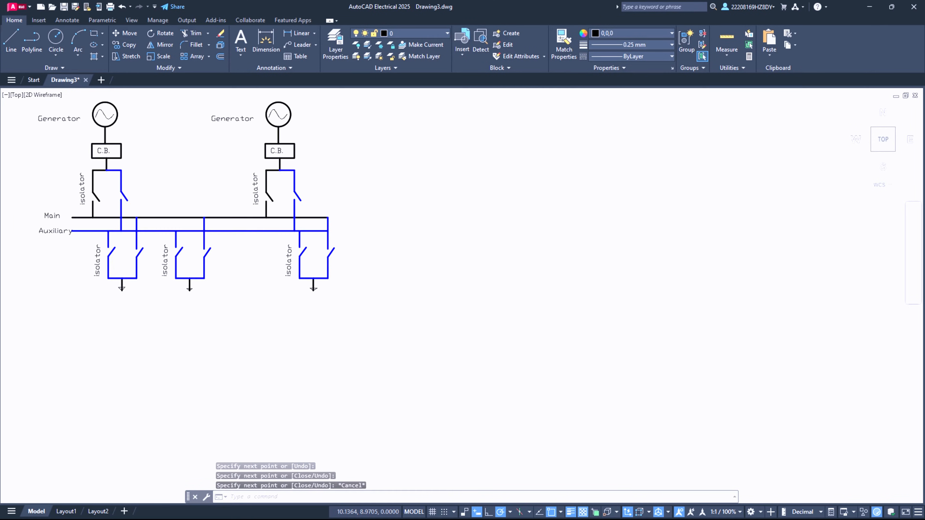
{"action": "scroll", "coordinate": [129, 232], "scroll_direction": "up", "scroll_amount": 4}
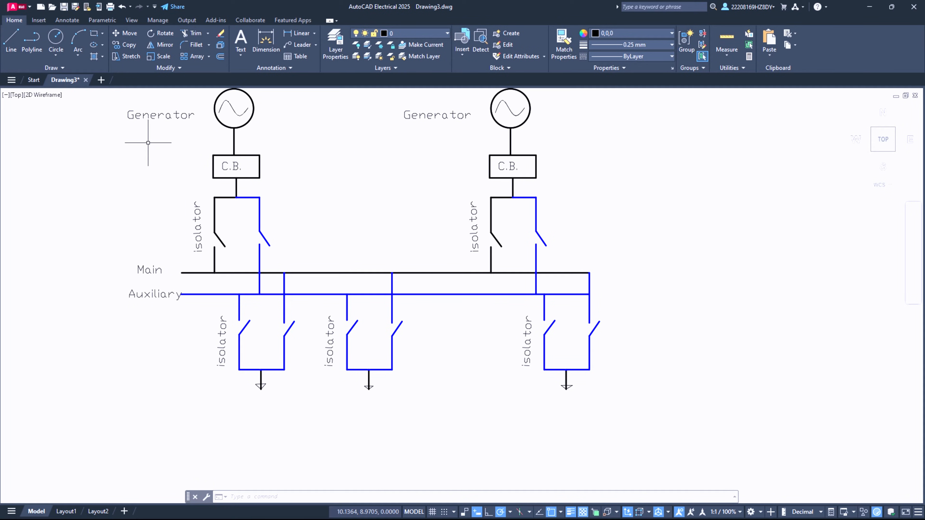
{"action": "middle_click_drag", "start_coordinate": [87, 145], "coordinate": [143, 194]}
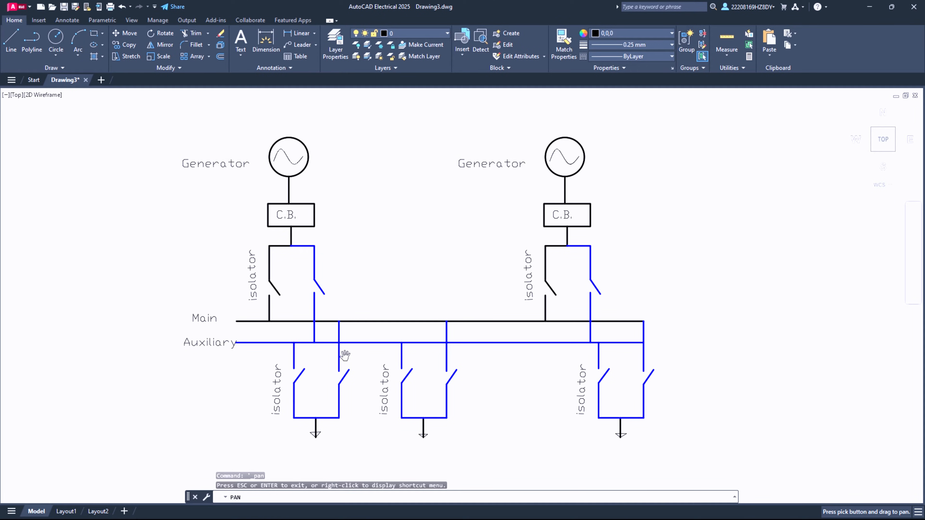
{"action": "key", "text": "Escape"}
{"action": "left_click", "coordinate": [245, 190]}
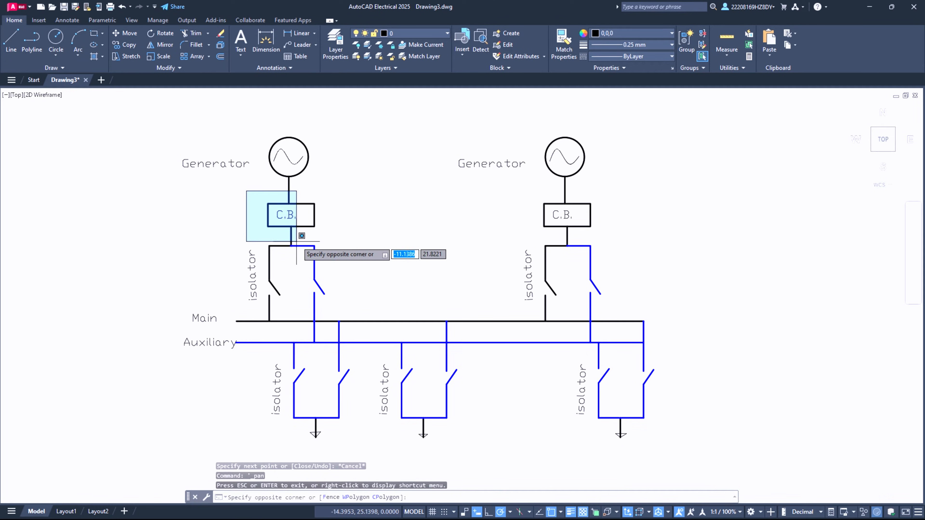
{"action": "left_click", "coordinate": [335, 237]}
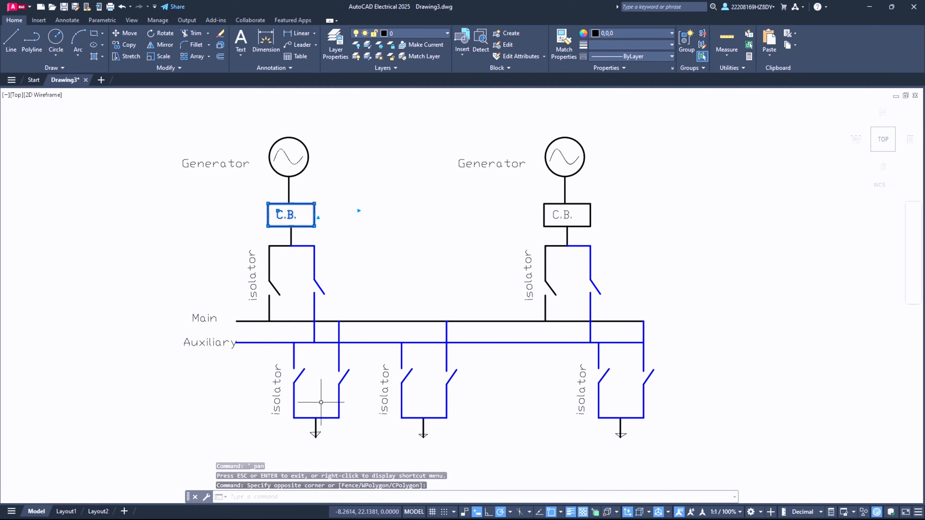
{"action": "left_click", "coordinate": [124, 44]}
{"action": "left_click", "coordinate": [292, 215]}
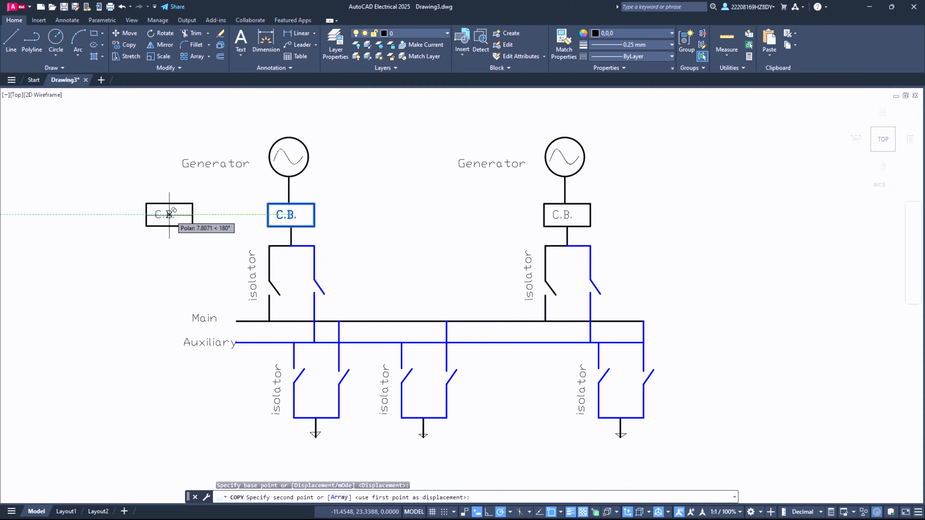
{"action": "left_click", "coordinate": [119, 245]}
{"action": "key", "text": "Escape"}
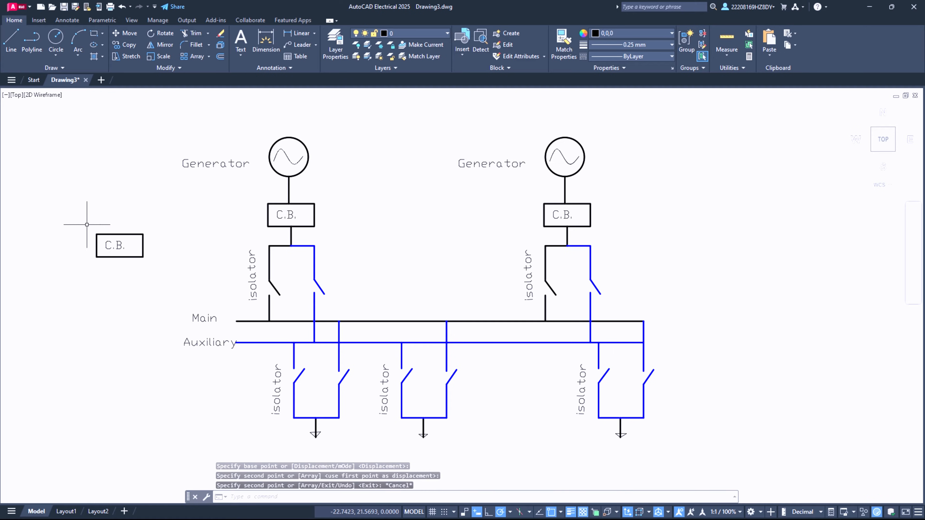
Step: Try to stretch the copied C.B. box and its text, using the middle of the box's left edge as base point
{"action": "left_click", "coordinate": [86, 220]}
{"action": "left_click", "coordinate": [188, 273]}
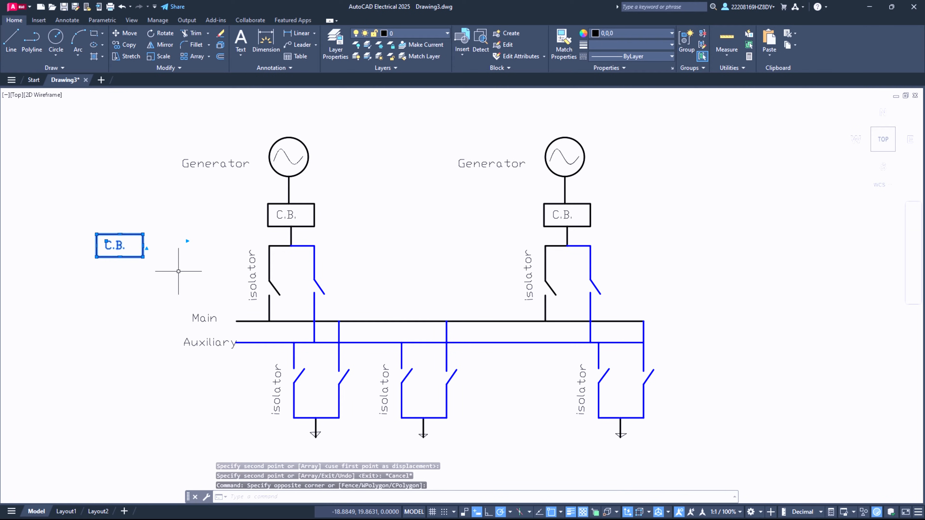
{"action": "left_click", "coordinate": [126, 56]}
{"action": "left_click", "coordinate": [97, 246]}
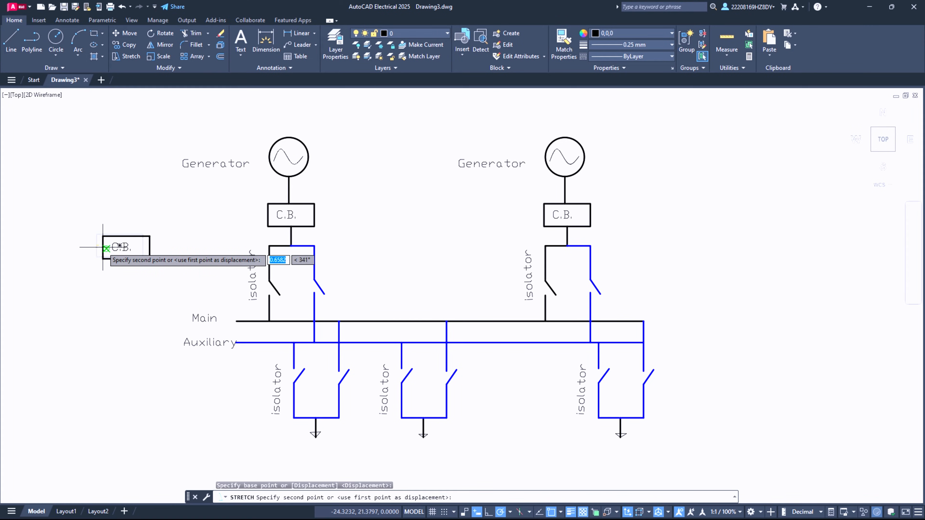
{"action": "left_click", "coordinate": [101, 251]}
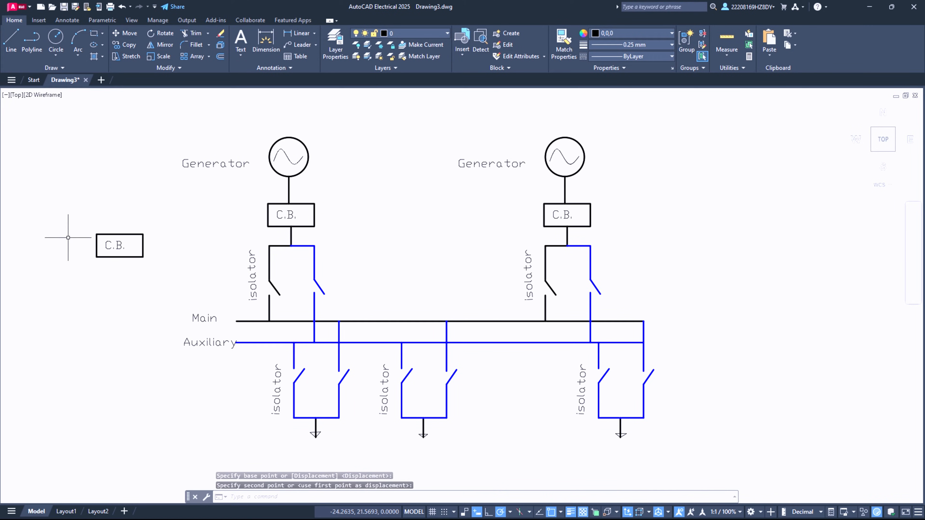
Step: Group the copied C.B. box together with its text
{"action": "left_click", "coordinate": [68, 215]}
{"action": "left_click", "coordinate": [161, 268]}
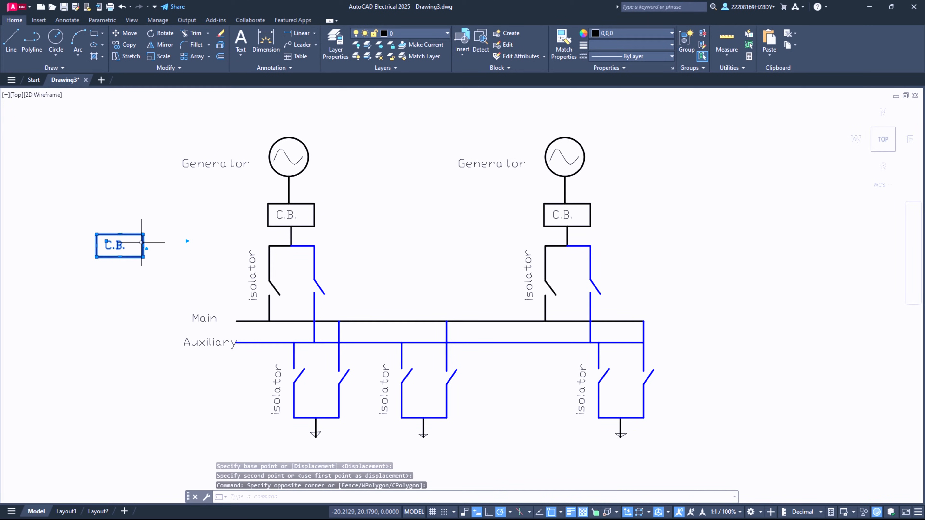
{"action": "right_click", "coordinate": [142, 242]}
{"action": "mouse_move", "coordinate": [184, 359]}
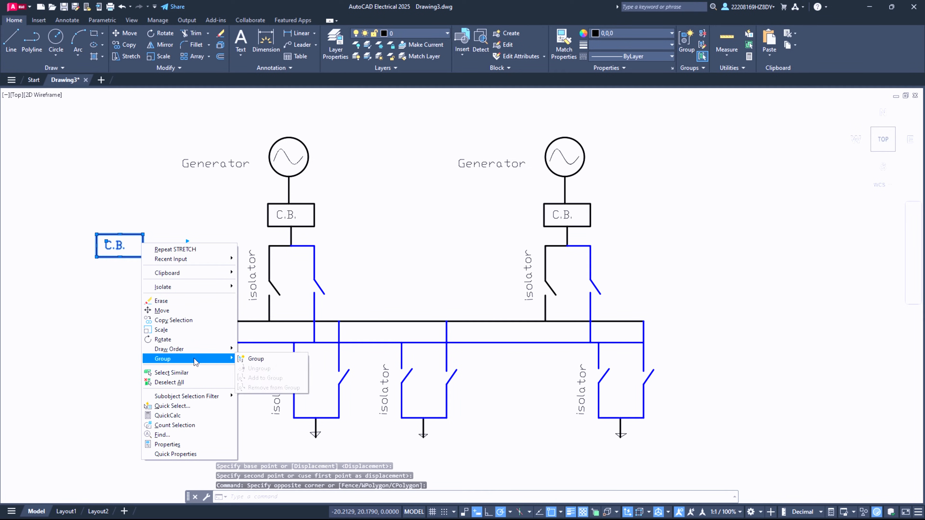
{"action": "left_click", "coordinate": [255, 359]}
Step: Scale the grouped C.B. box down to a little over half its size, with the base point at the text's lower-left corner
{"action": "scroll", "coordinate": [64, 230], "scroll_direction": "up", "scroll_amount": 4}
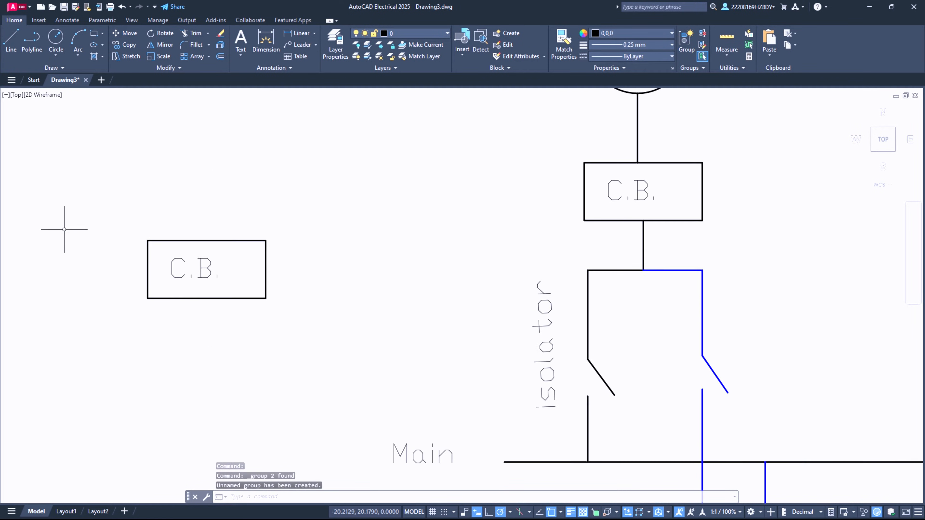
{"action": "left_click", "coordinate": [111, 193]}
{"action": "left_click", "coordinate": [363, 344]}
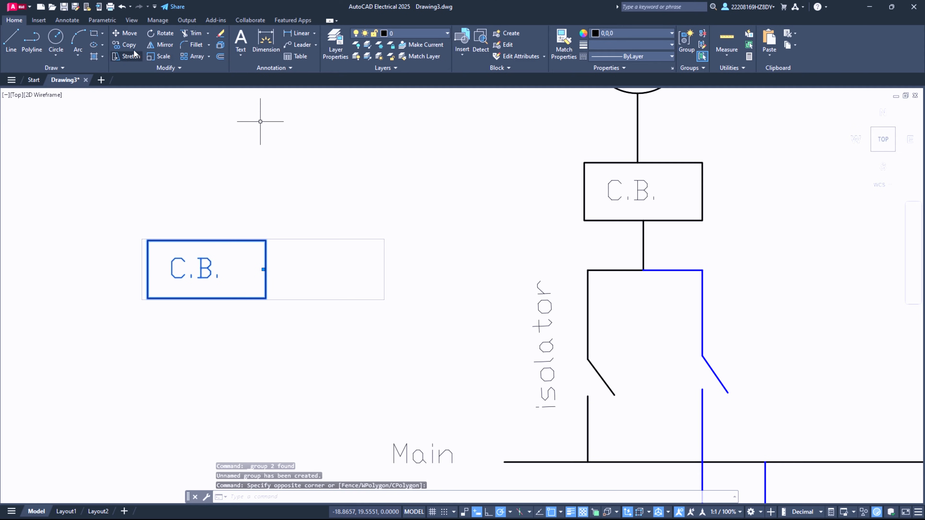
{"action": "left_click", "coordinate": [160, 56]}
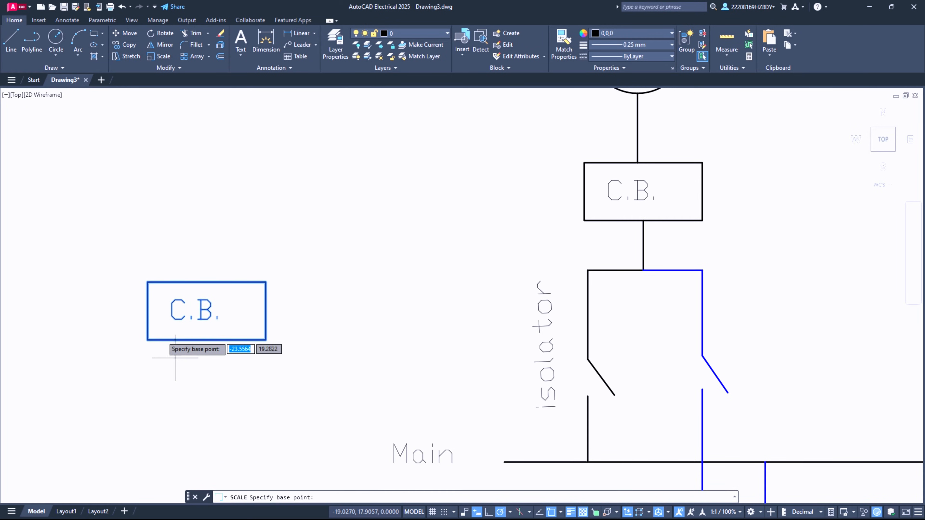
{"action": "left_click", "coordinate": [172, 319]}
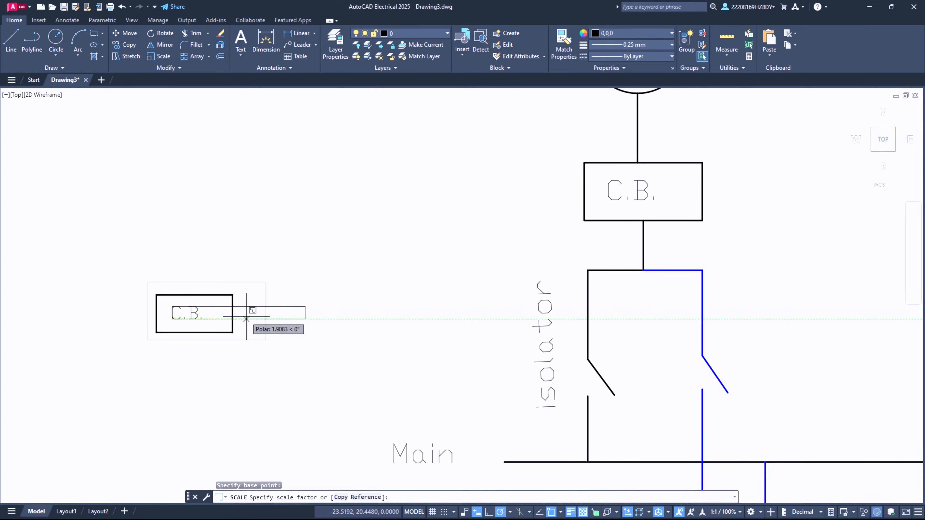
{"action": "left_click", "coordinate": [239, 319]}
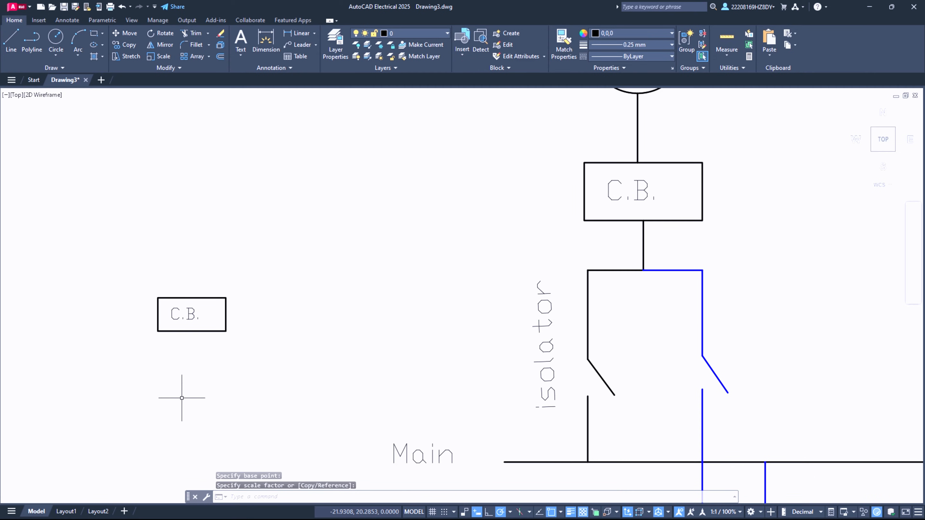
Step: Cut the scaled C.B. group and paste copies onto both lower branches of the first and second outgoing isolator sets
{"action": "left_click", "coordinate": [138, 277]}
{"action": "left_click", "coordinate": [261, 372]}
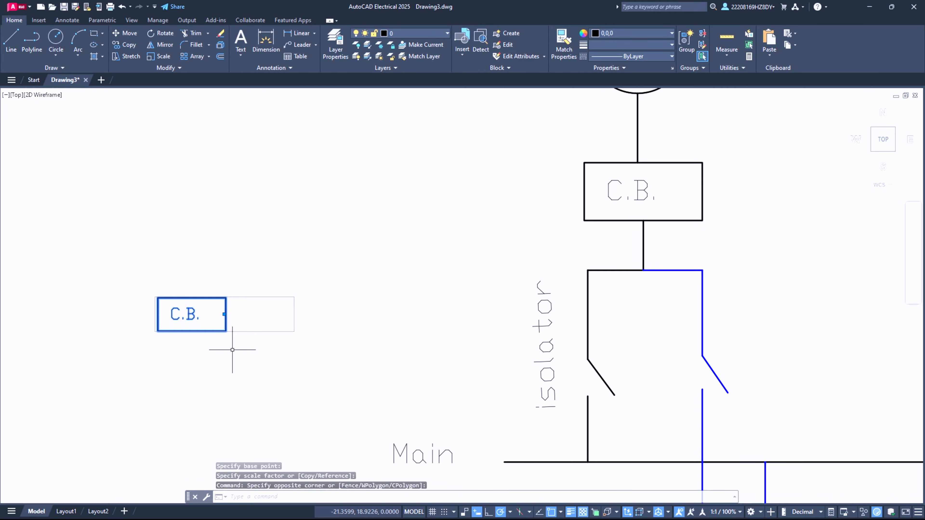
{"action": "key", "text": "ctrl+x"}
{"action": "scroll", "coordinate": [200, 296], "scroll_direction": "down", "scroll_amount": 5}
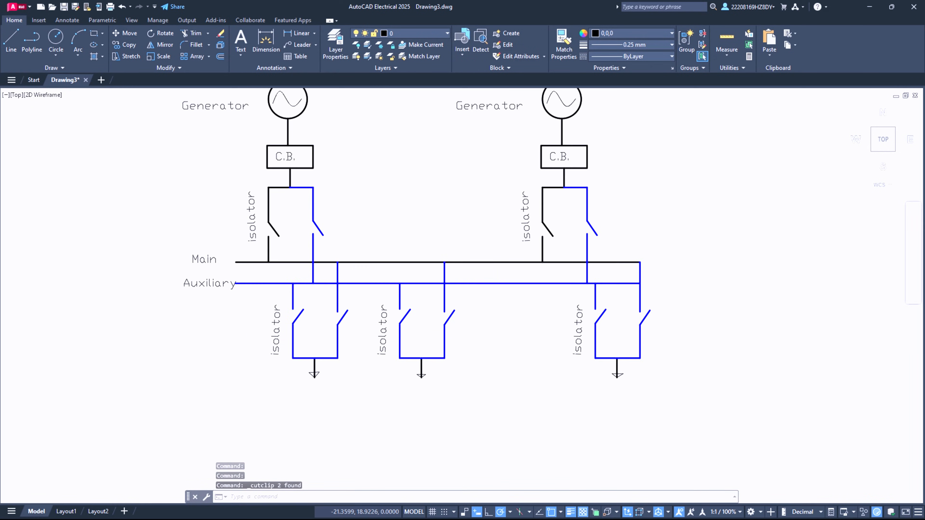
{"action": "scroll", "coordinate": [337, 454], "scroll_direction": "up", "scroll_amount": 5}
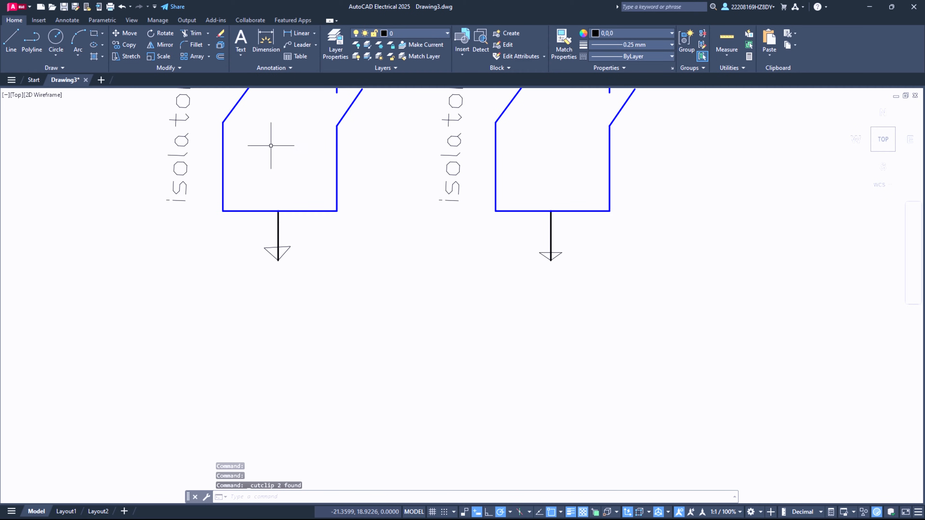
{"action": "key", "text": "ctrl+v"}
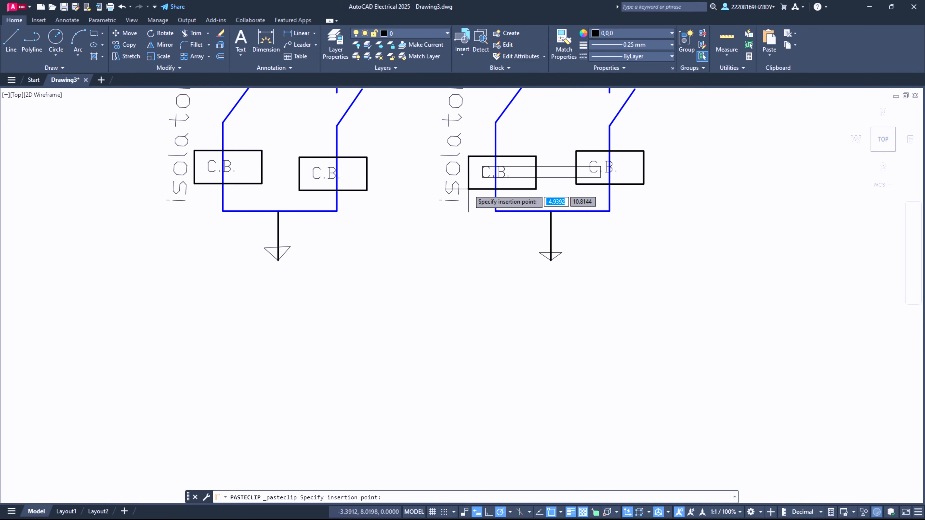
{"action": "left_click", "coordinate": [468, 190]}
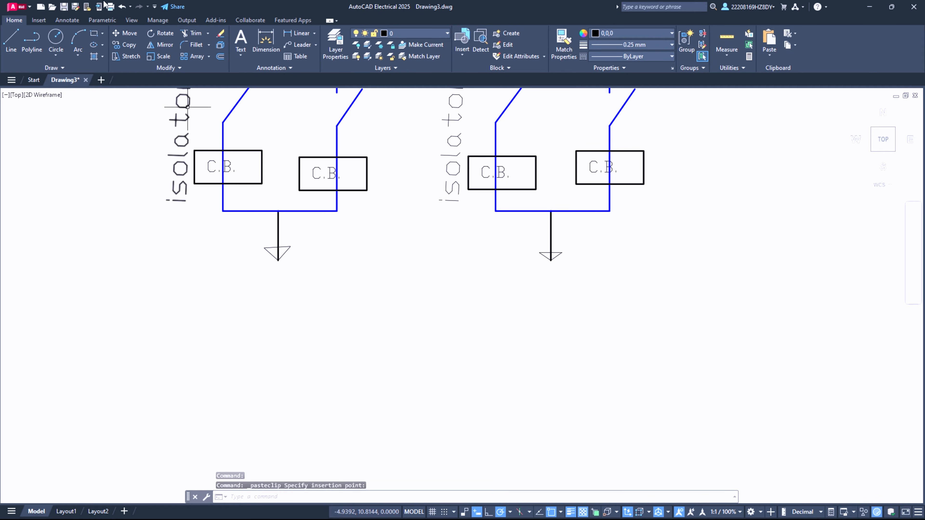
Step: Trim the branch lines inside the four C.B. boxes of the first and second outgoing isolator sets
{"action": "left_click", "coordinate": [197, 35]}
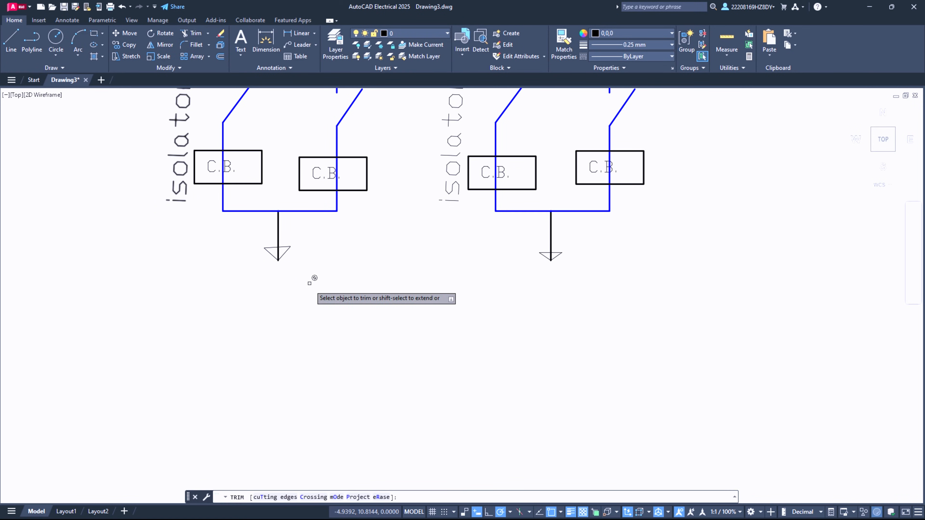
{"action": "left_click", "coordinate": [222, 175]}
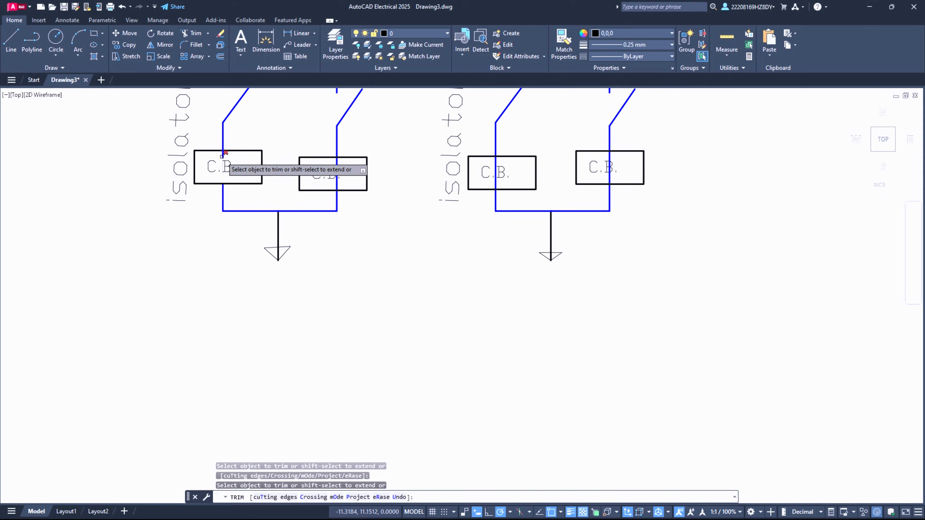
{"action": "key", "text": "Return"}
{"action": "key", "text": "Return"}
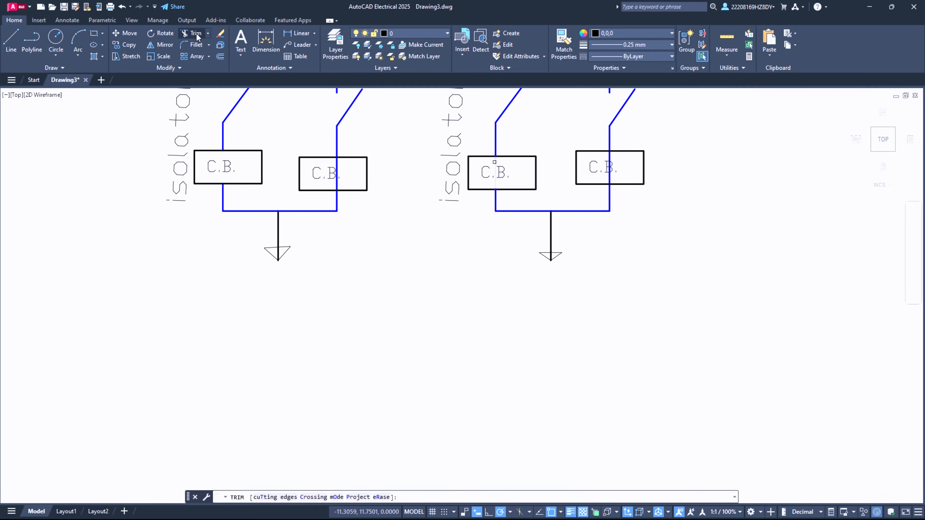
{"action": "left_click", "coordinate": [496, 170]}
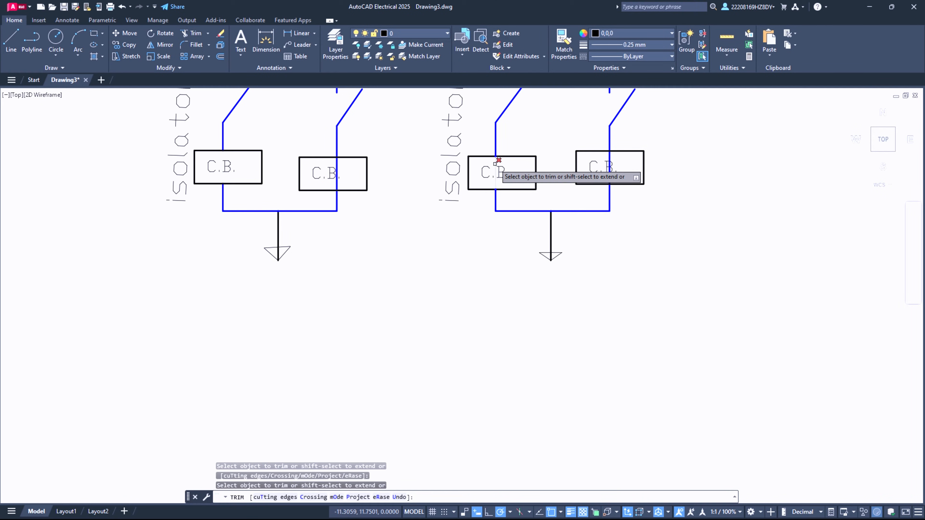
{"action": "left_click", "coordinate": [610, 157]}
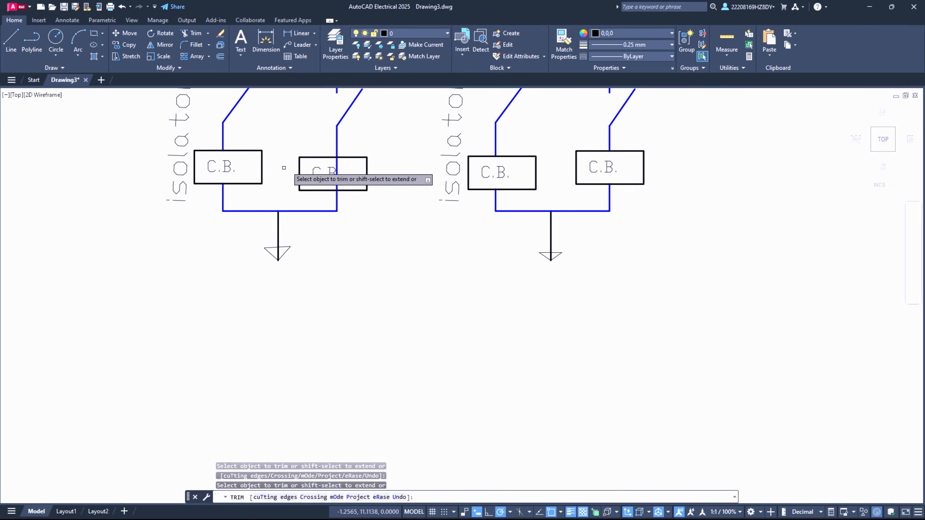
{"action": "scroll", "coordinate": [452, 212], "scroll_direction": "down", "scroll_amount": 5}
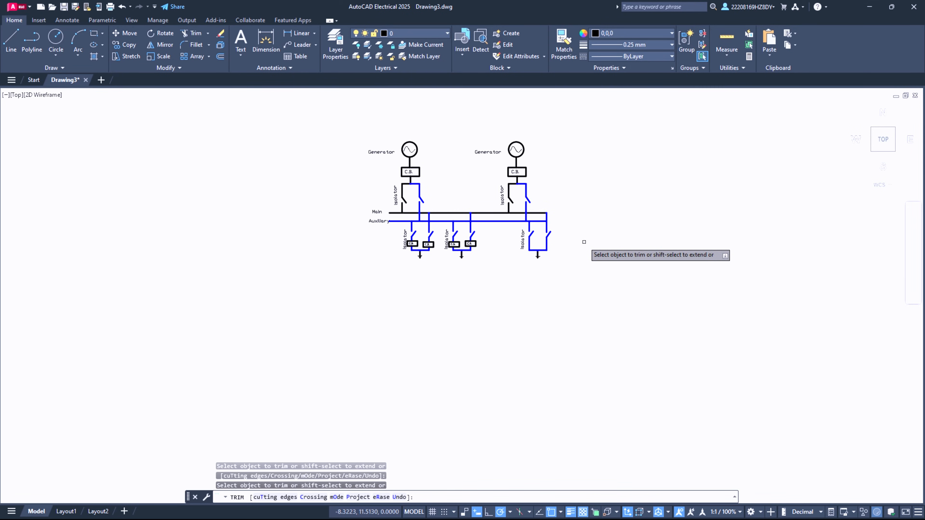
{"action": "scroll", "coordinate": [584, 240], "scroll_direction": "up", "scroll_amount": 6}
{"action": "scroll", "coordinate": [327, 249], "scroll_direction": "down", "scroll_amount": 4}
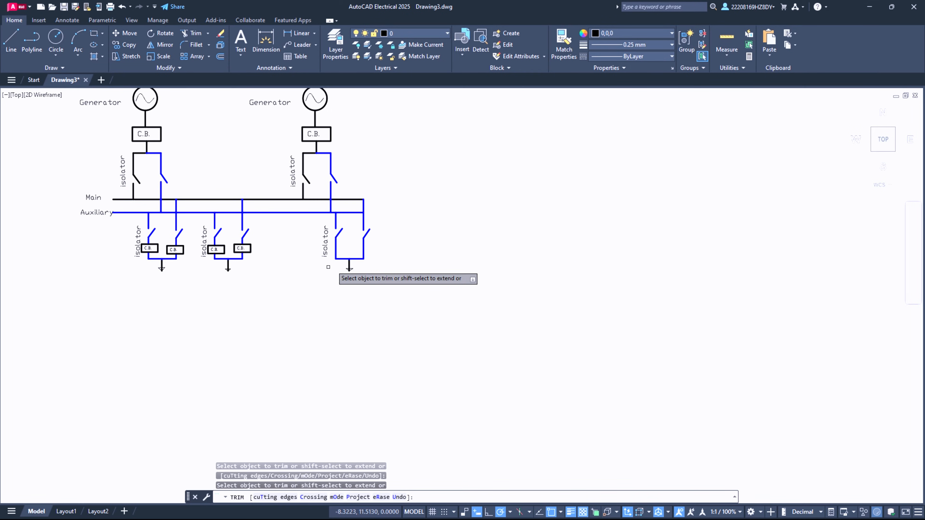
{"action": "scroll", "coordinate": [340, 262], "scroll_direction": "up", "scroll_amount": 4}
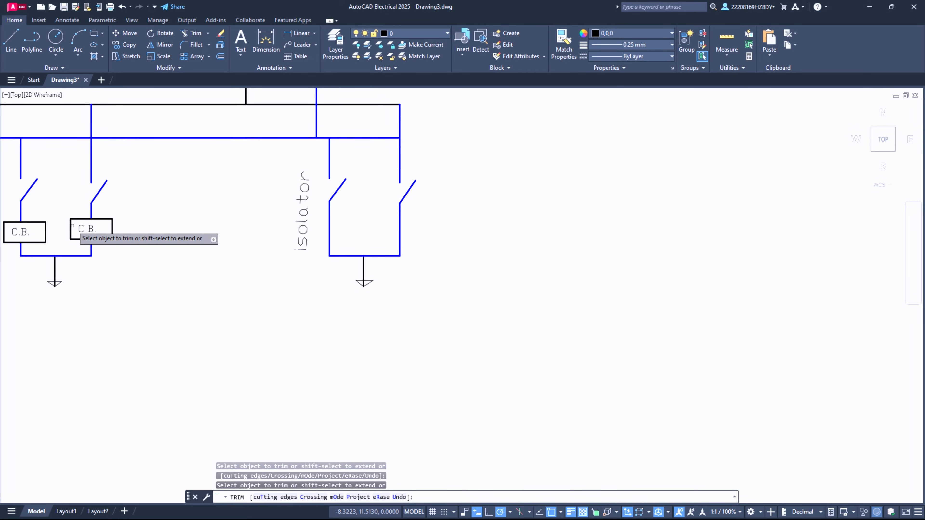
{"action": "key", "text": "Escape"}
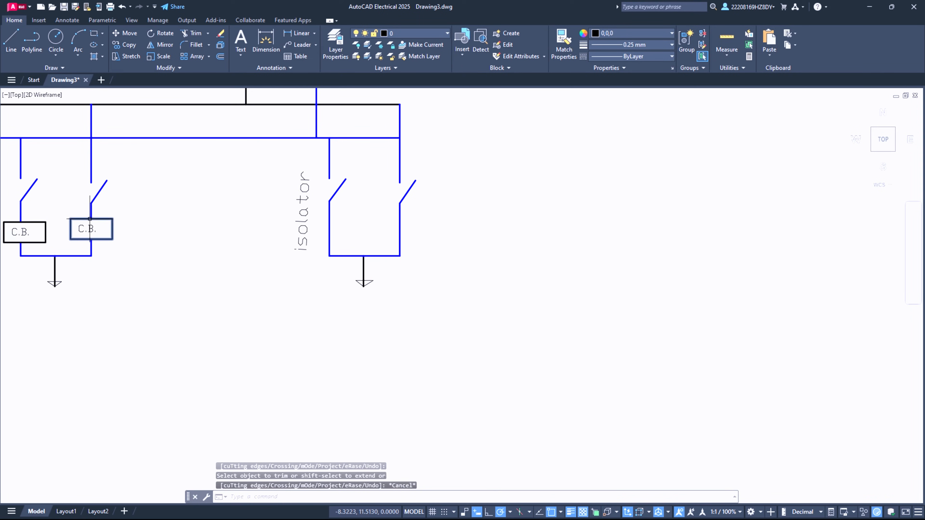
Step: Copy the second set's right C.B. box and text onto both branches of the third isolator set, using its left edge midpoint as base point
{"action": "left_click_drag", "start_coordinate": [62, 210], "coordinate": [118, 243]}
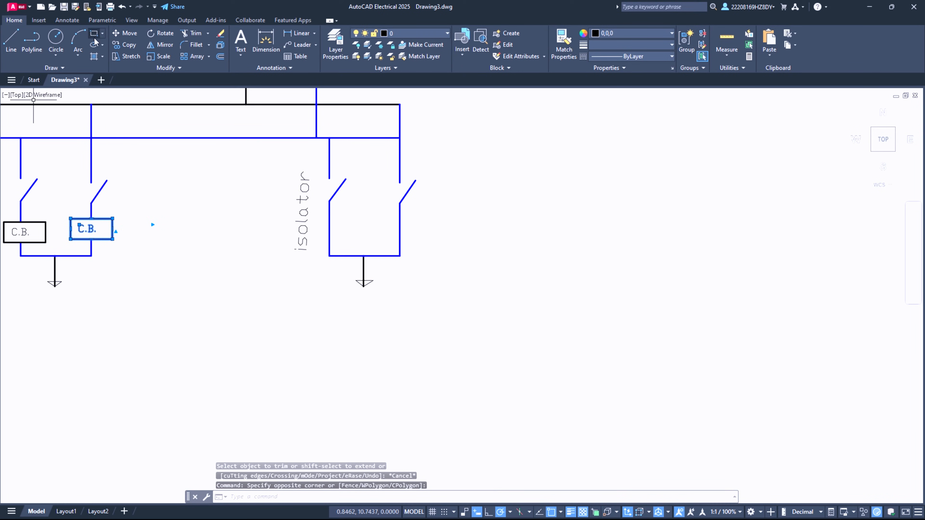
{"action": "left_click", "coordinate": [128, 45]}
{"action": "left_click", "coordinate": [71, 229]}
{"action": "left_click", "coordinate": [316, 229]}
{"action": "left_click", "coordinate": [381, 229]}
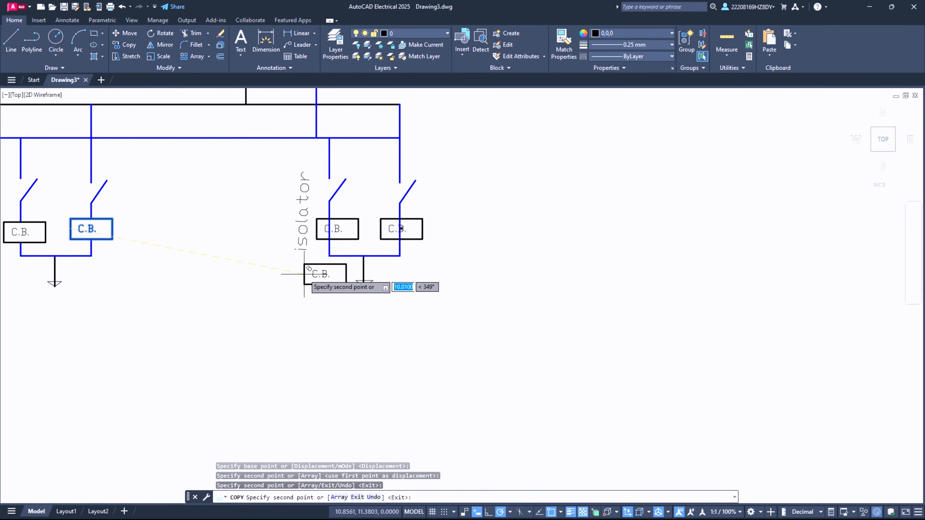
{"action": "key", "text": "Escape"}
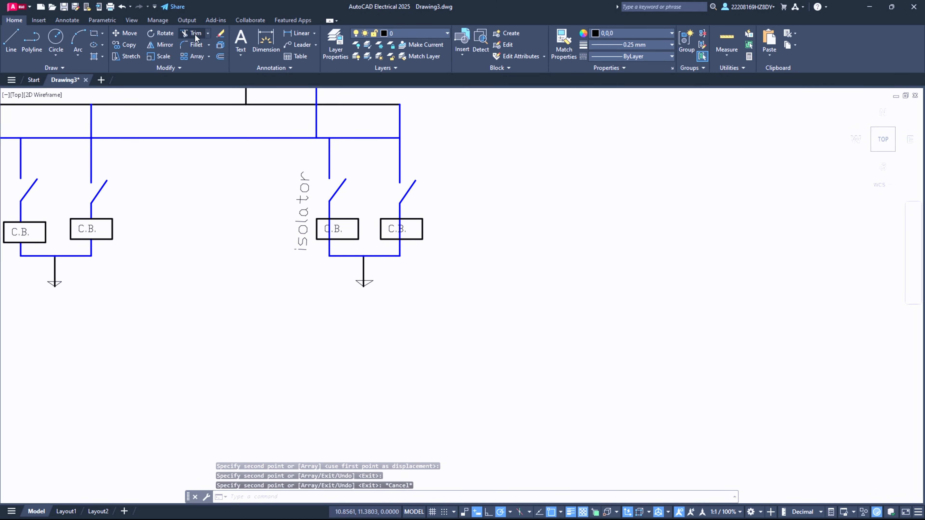
Step: Trim the branch lines inside the two C.B. boxes of the third outgoing isolator set
{"action": "left_click", "coordinate": [195, 34]}
{"action": "scroll", "coordinate": [333, 215], "scroll_direction": "up", "scroll_amount": 5}
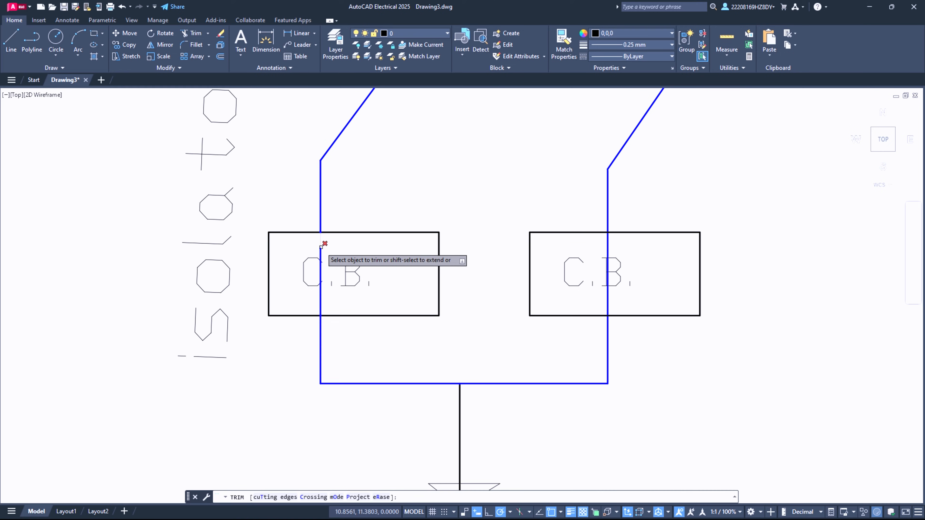
{"action": "left_click", "coordinate": [321, 247]}
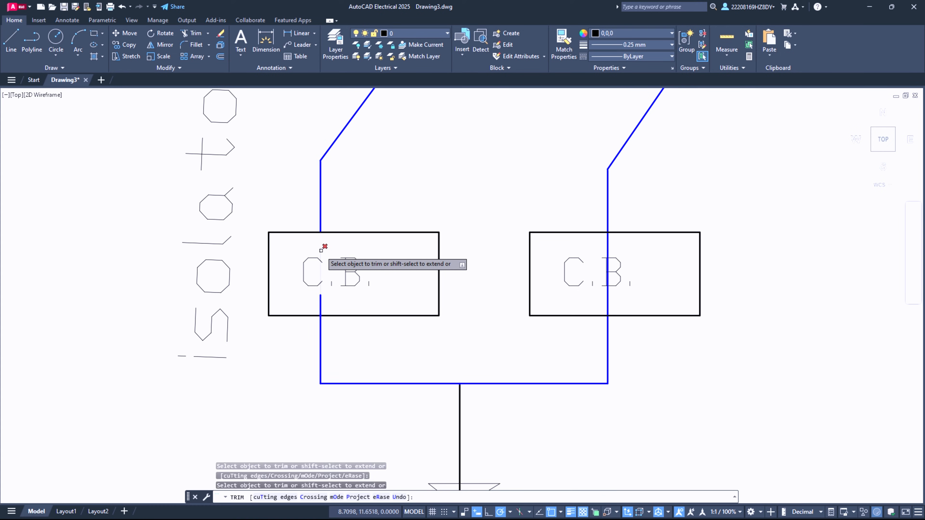
{"action": "left_click", "coordinate": [320, 304]}
{"action": "left_click", "coordinate": [608, 299]}
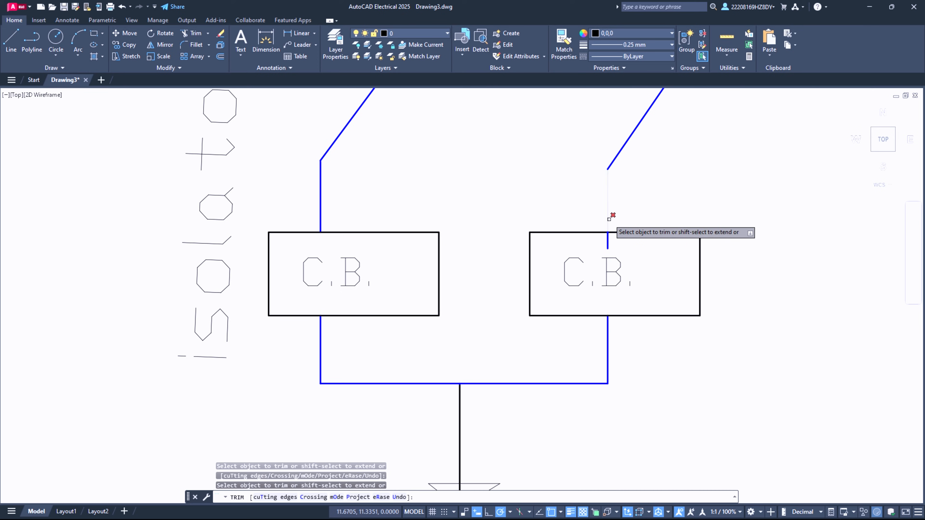
{"action": "left_click", "coordinate": [607, 241]}
{"action": "scroll", "coordinate": [579, 314], "scroll_direction": "down", "scroll_amount": 10}
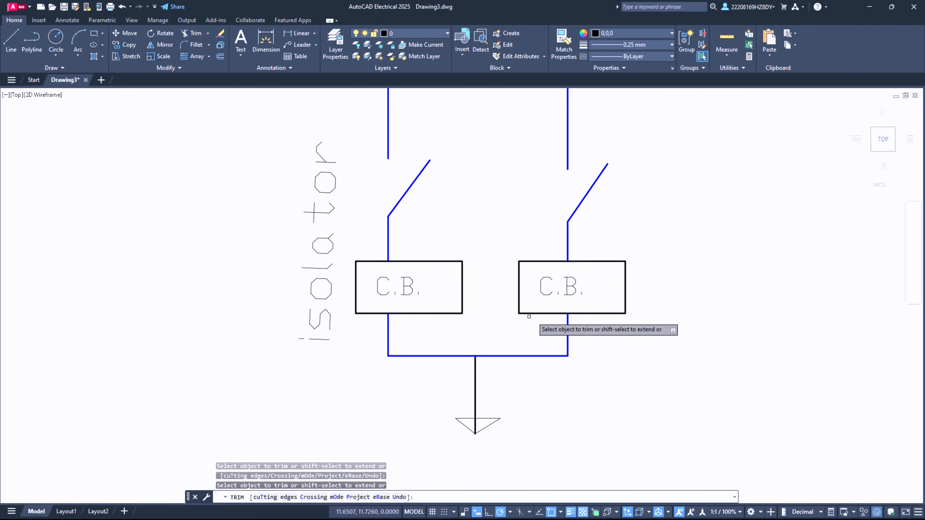
{"action": "scroll", "coordinate": [498, 317], "scroll_direction": "up", "scroll_amount": 4}
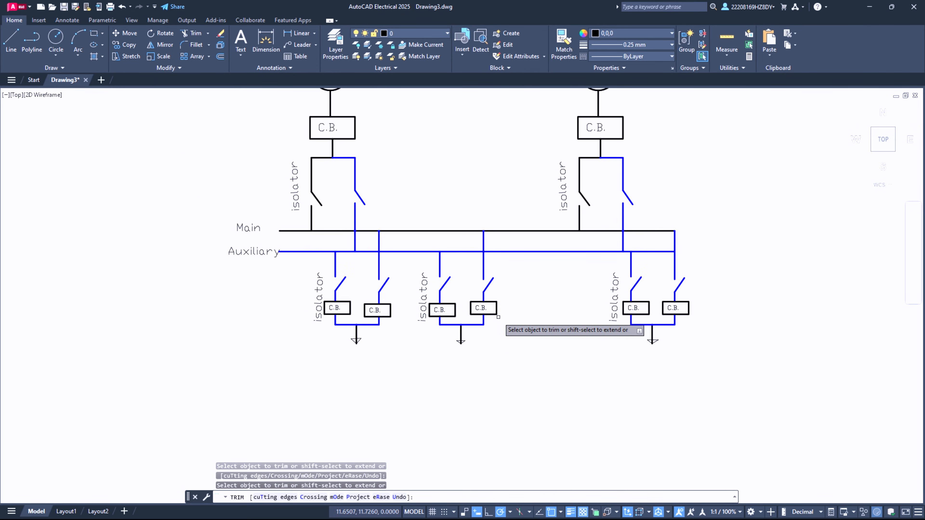
{"action": "right_click", "coordinate": [499, 314]}
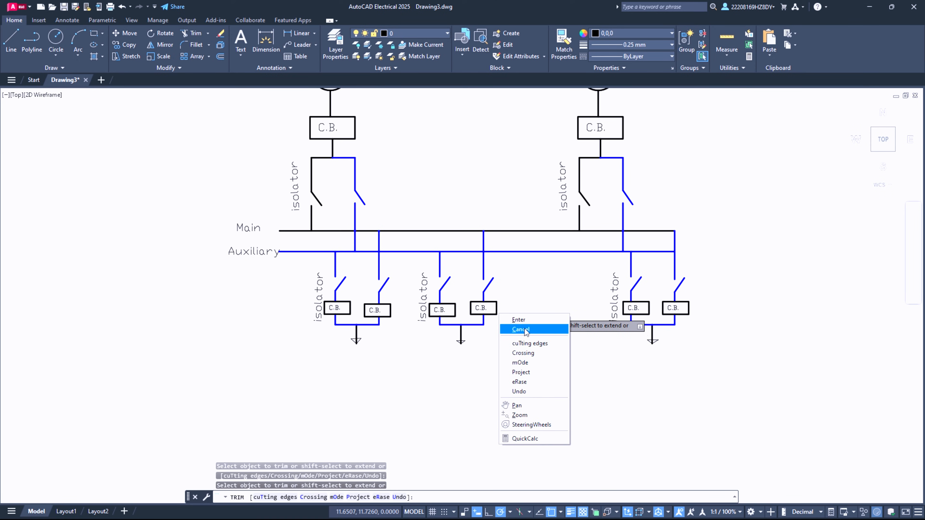
{"action": "left_click", "coordinate": [519, 320]}
{"action": "right_click", "coordinate": [539, 339]}
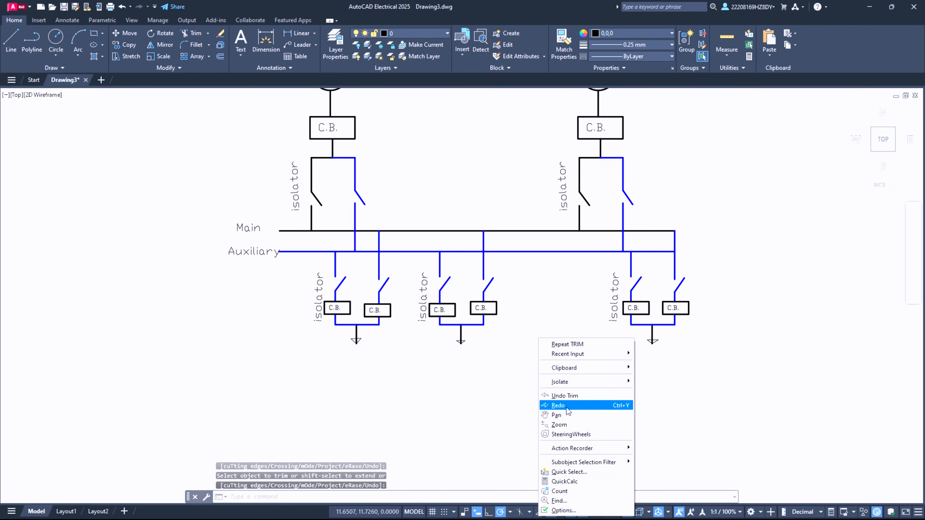
{"action": "left_click", "coordinate": [572, 415]}
{"action": "left_click_drag", "start_coordinate": [517, 166], "coordinate": [501, 226]}
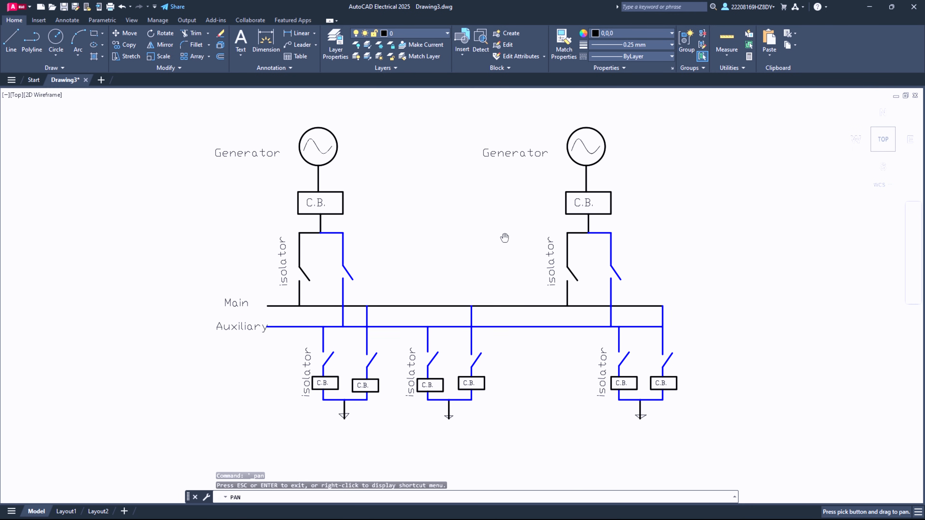